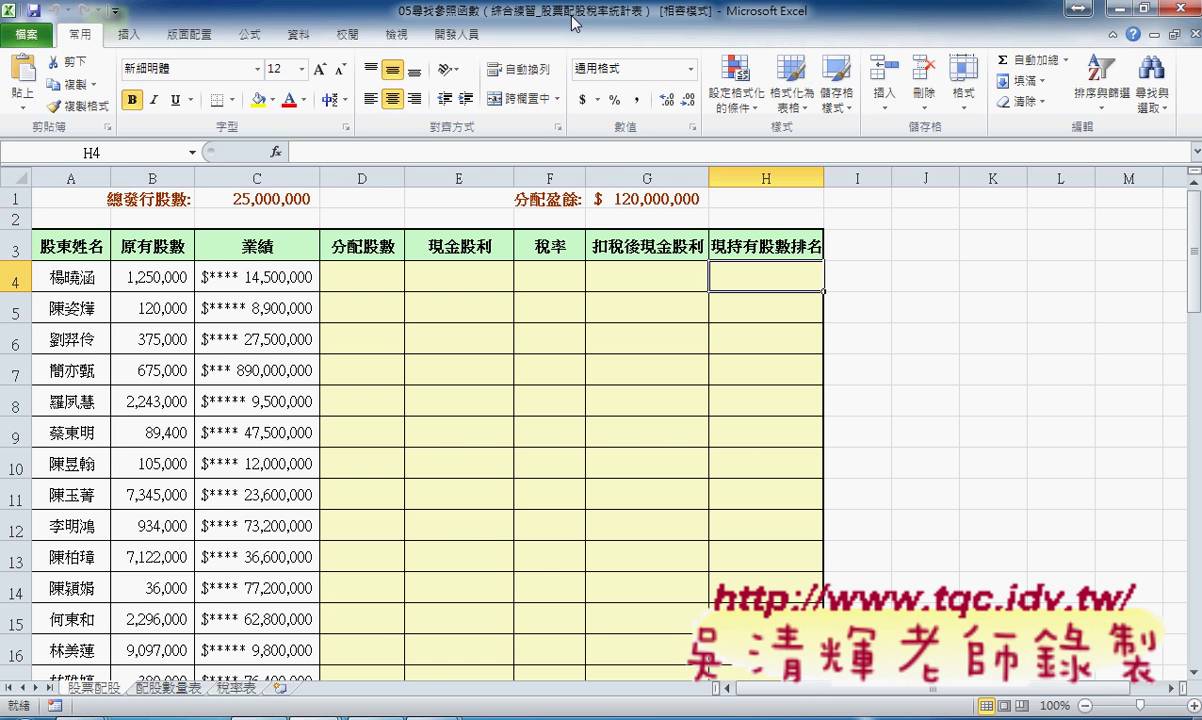
# Step: Review the 股票配股 data and the 配股數量表 and 稅率表 sheets, then return to the stock dividend workbook
pyautogui.click(80, 272)
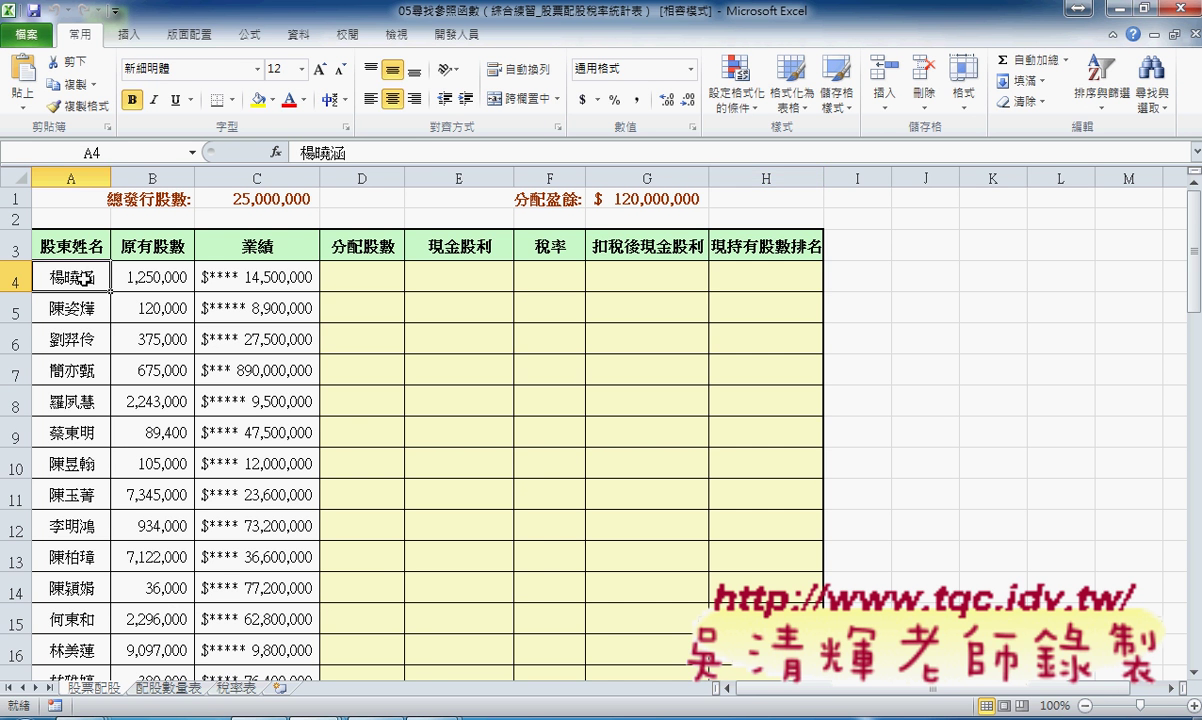
pyautogui.click(258, 280)
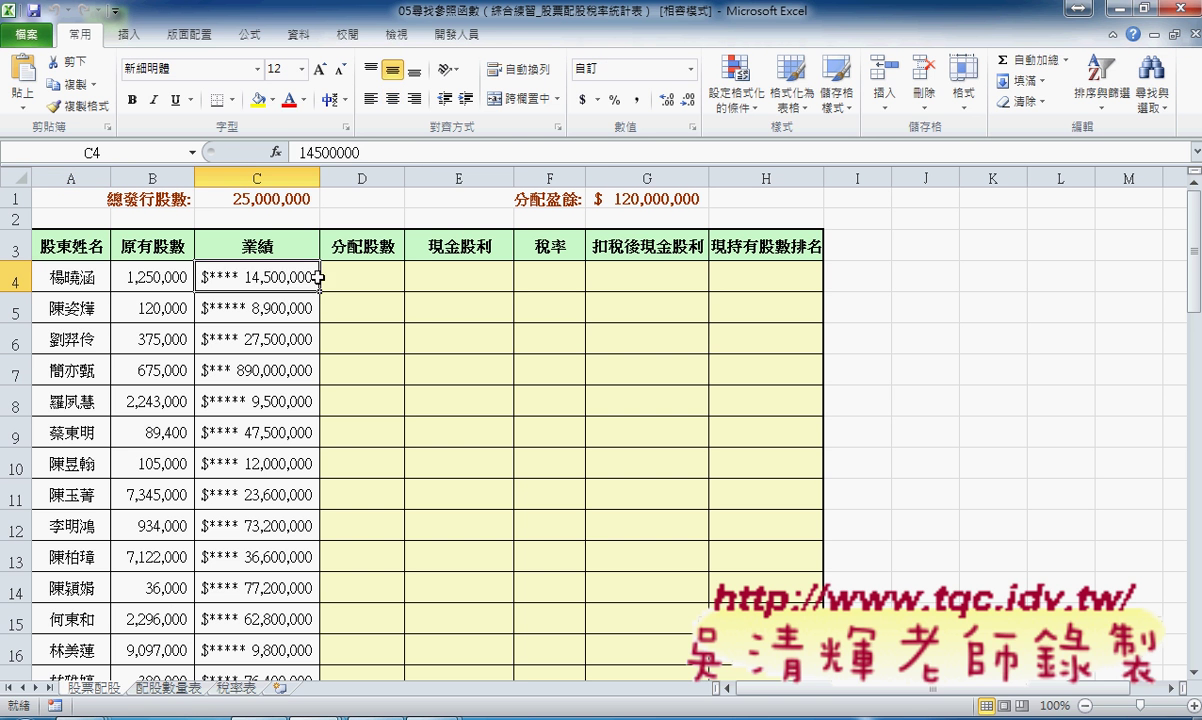
pyautogui.click(371, 262)
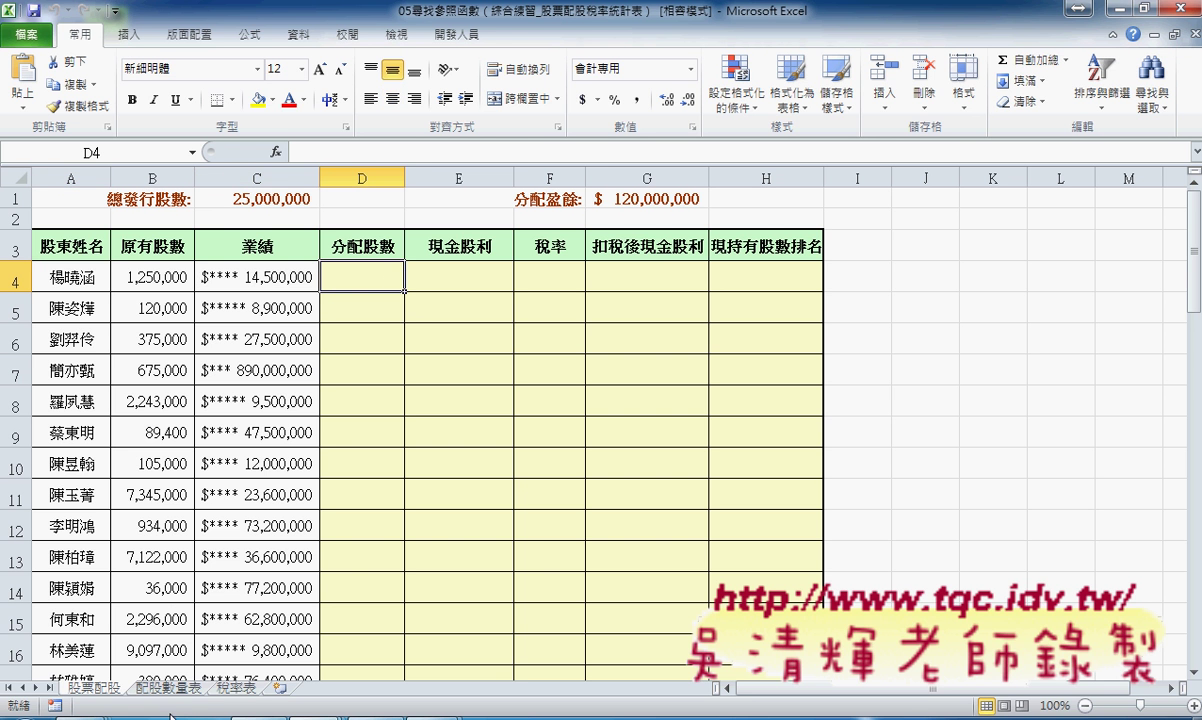
pyautogui.click(170, 688)
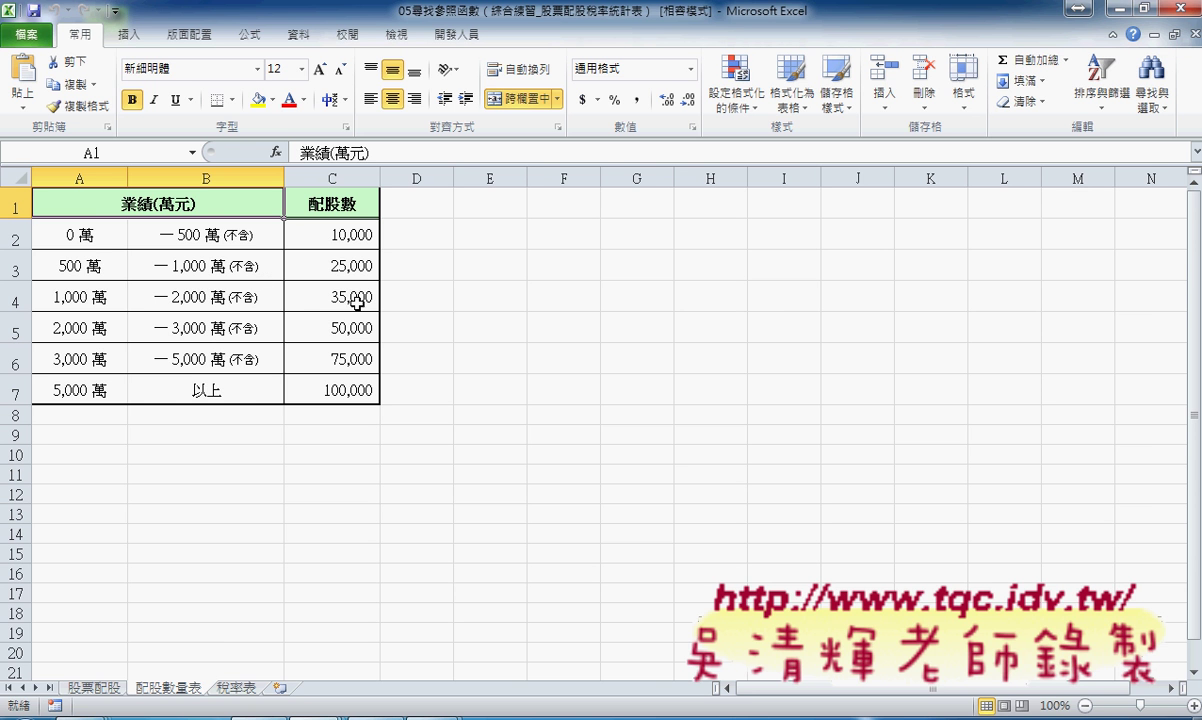
pyautogui.click(236, 688)
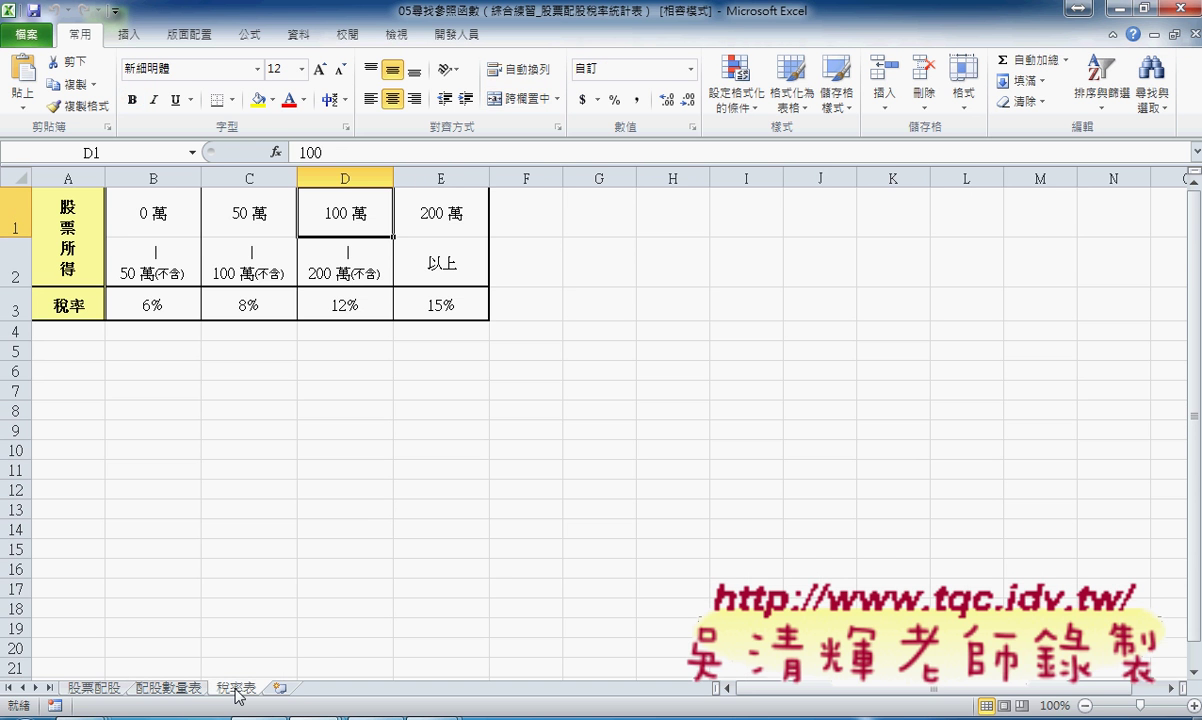
pyautogui.click(93, 688)
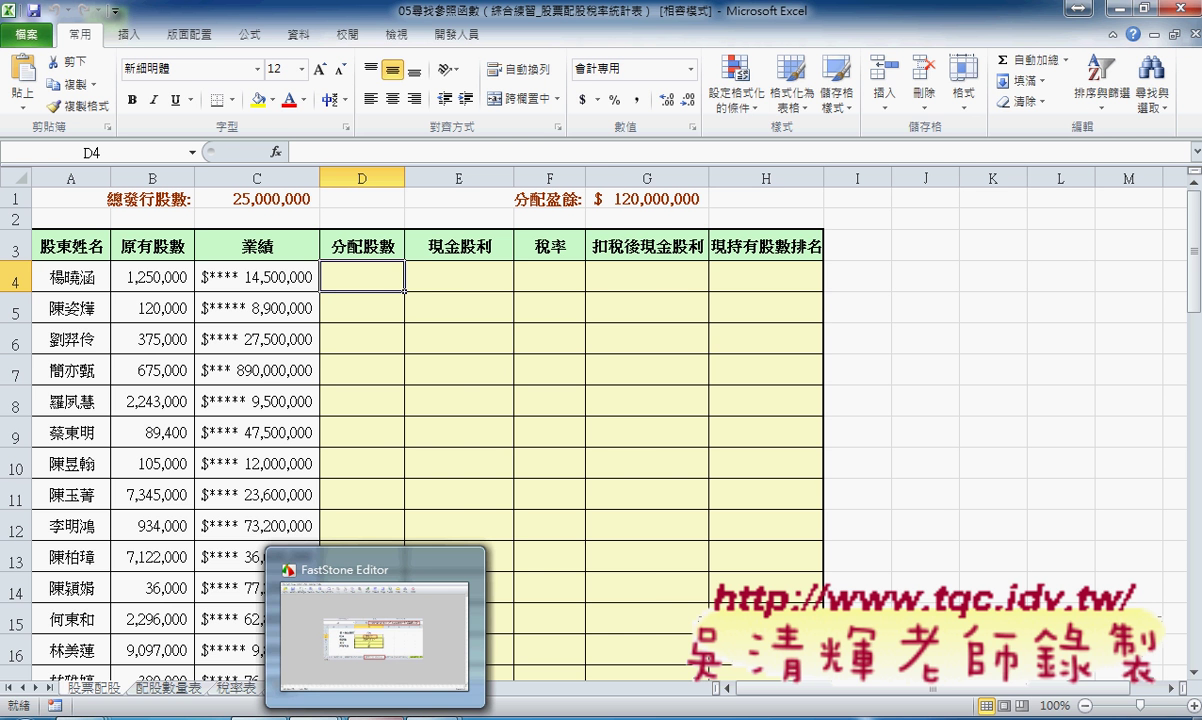
pyautogui.moveTo(355, 712)
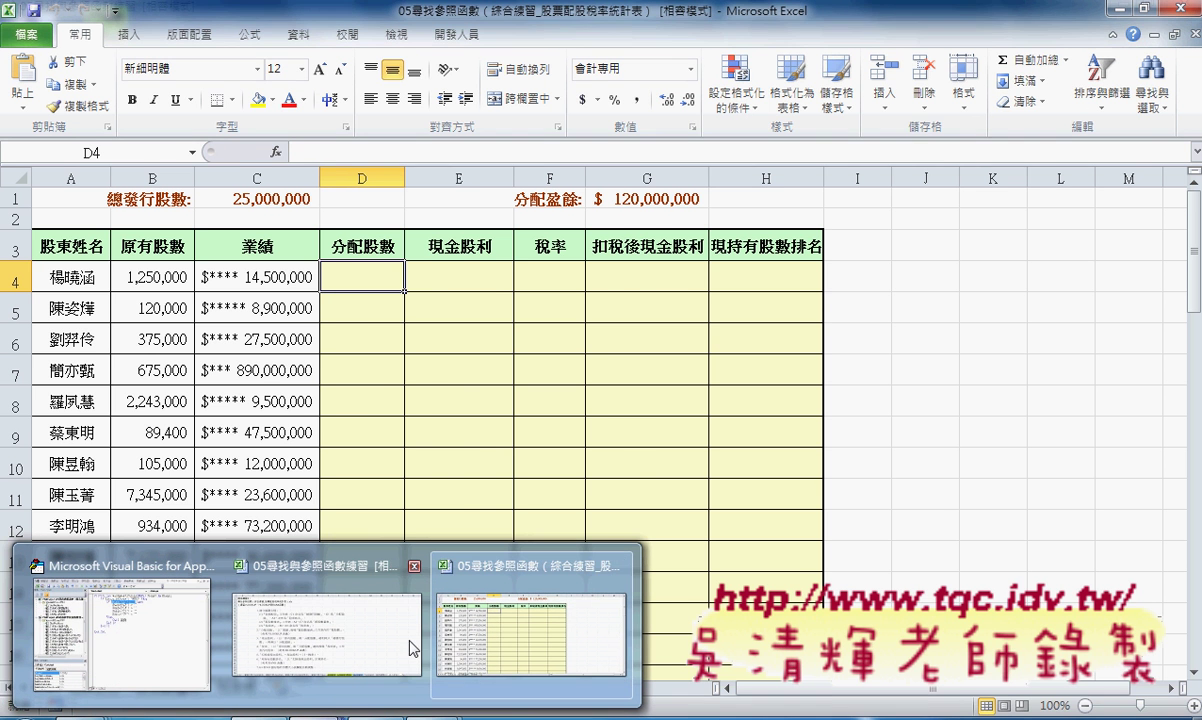
pyautogui.click(355, 645)
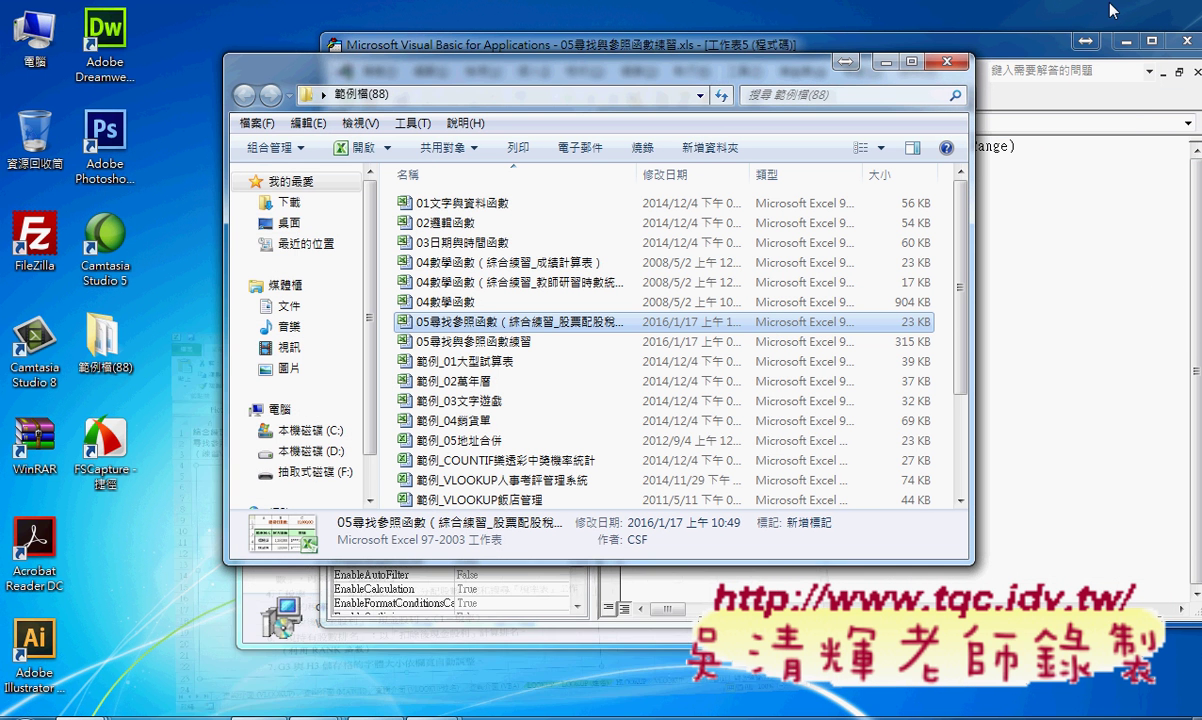
pyautogui.click(322, 712)
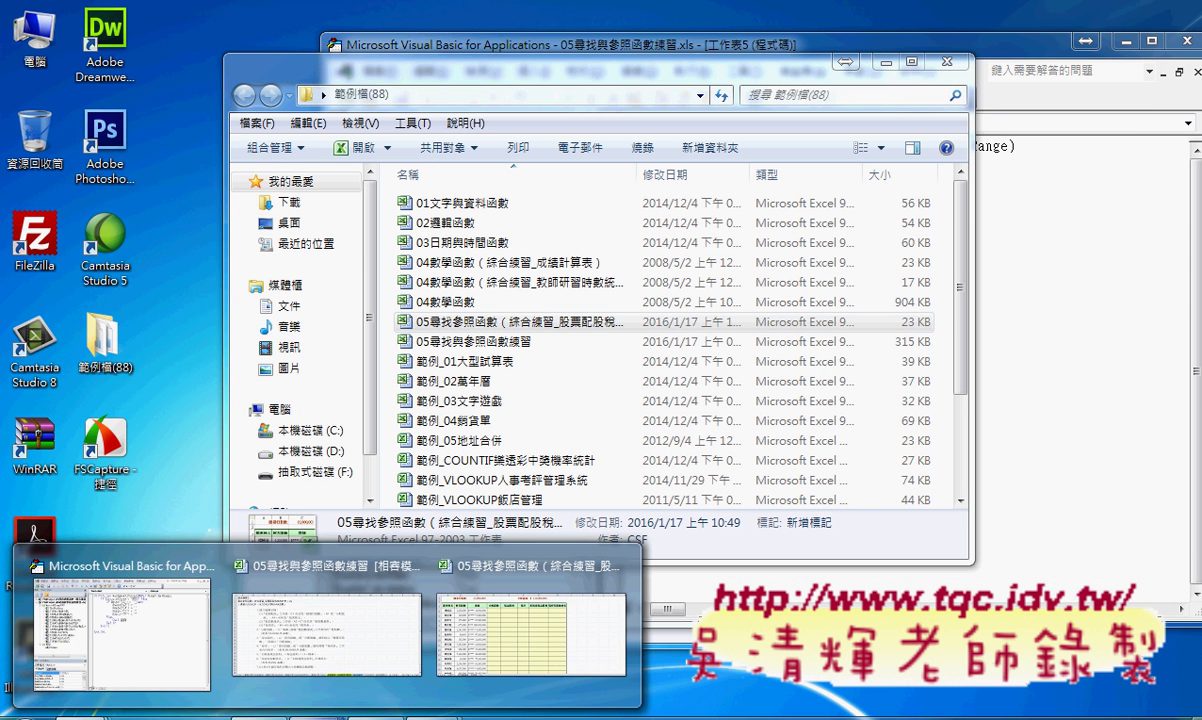
pyautogui.click(470, 606)
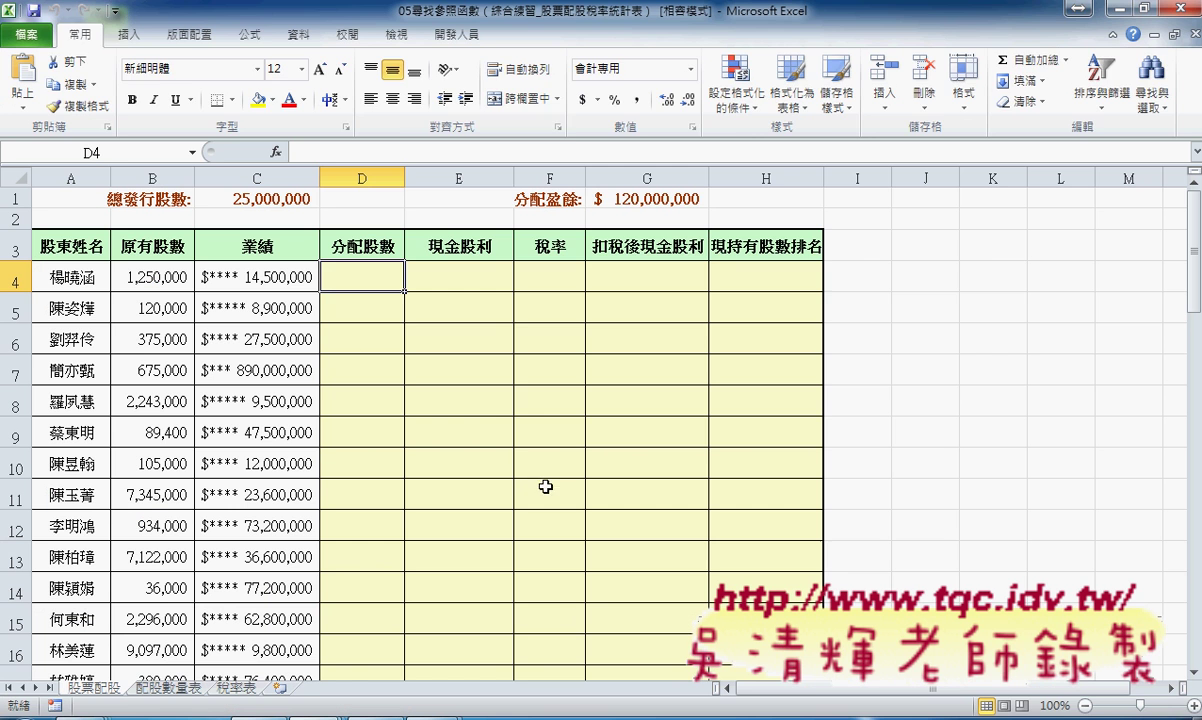
# Step: Select every name in Name Manager, delete them all, and close the list
pyautogui.click(250, 35)
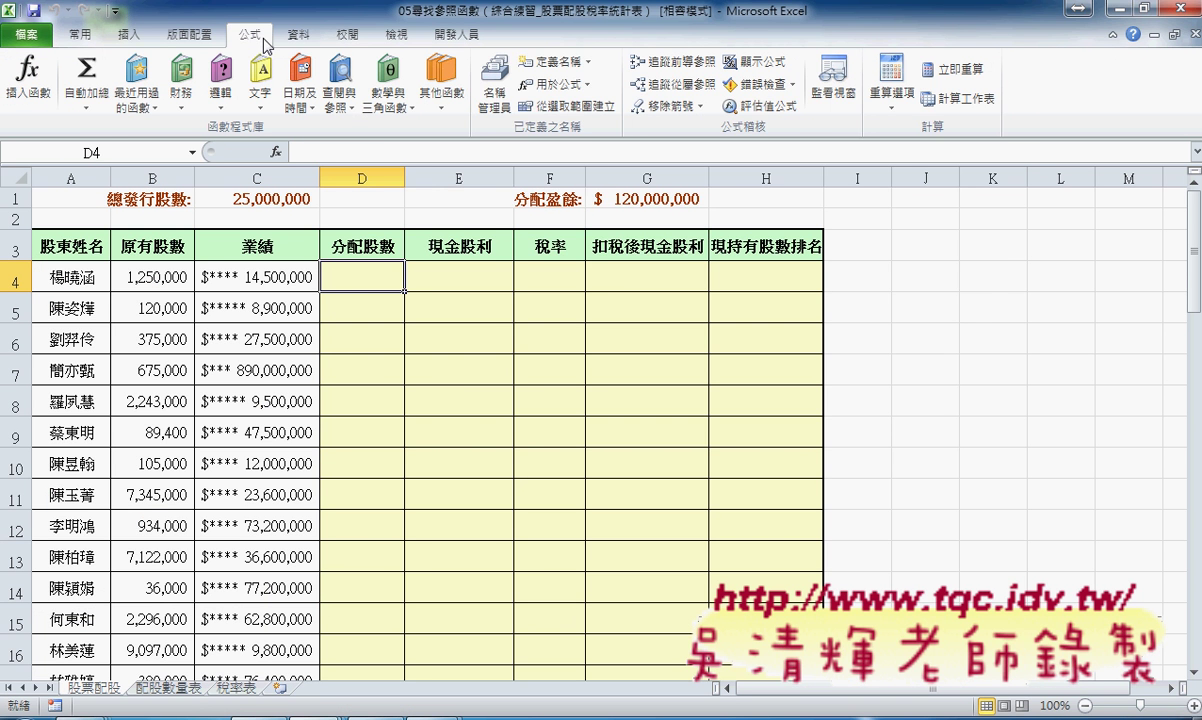
pyautogui.click(500, 92)
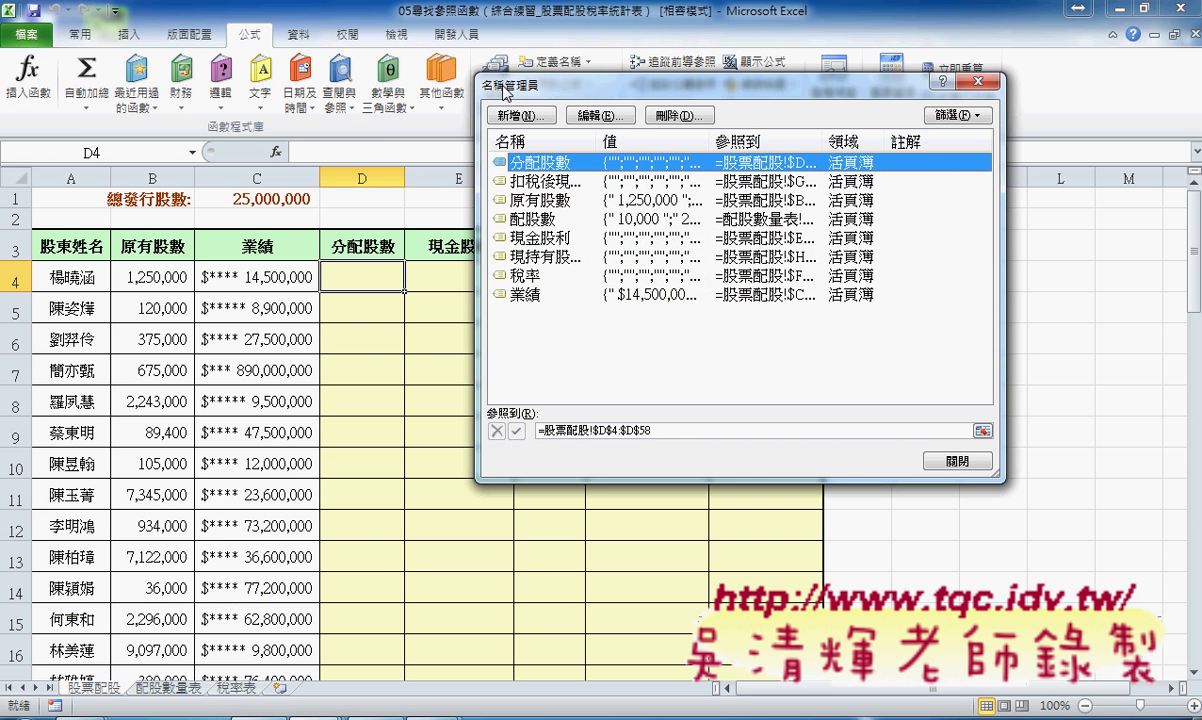
pyautogui.keyDown('shift'); pyautogui.click(522, 295); pyautogui.keyUp('shift')
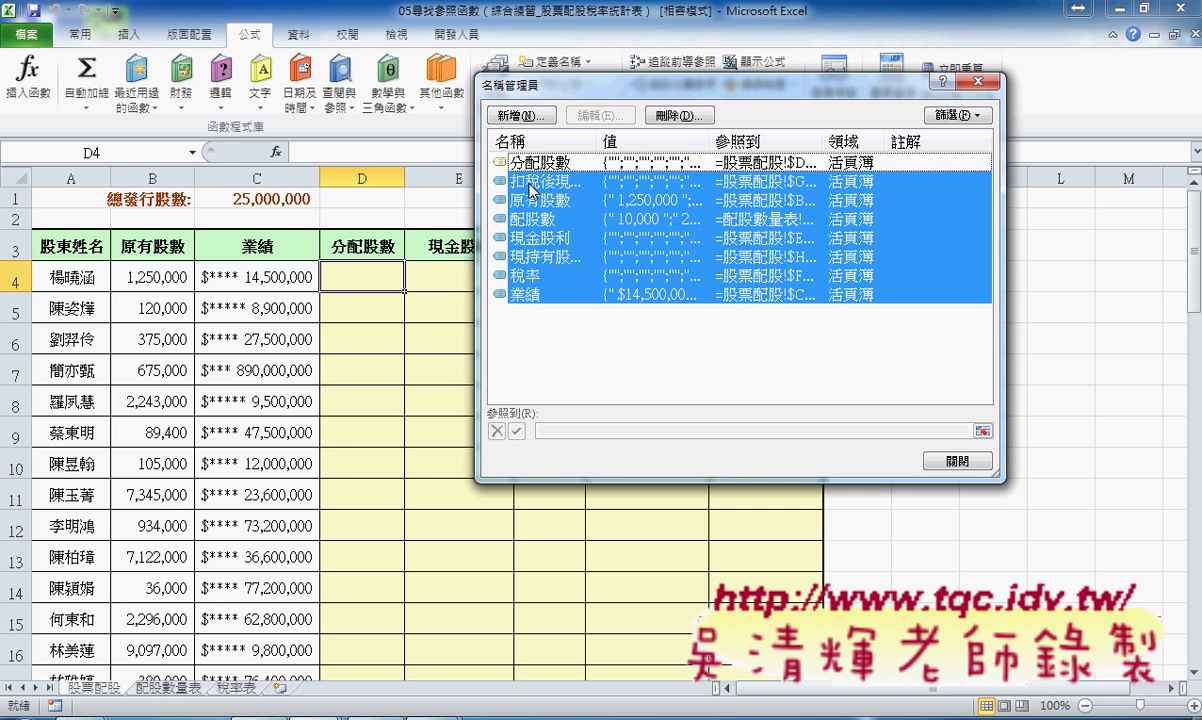
pyautogui.press('Delete')
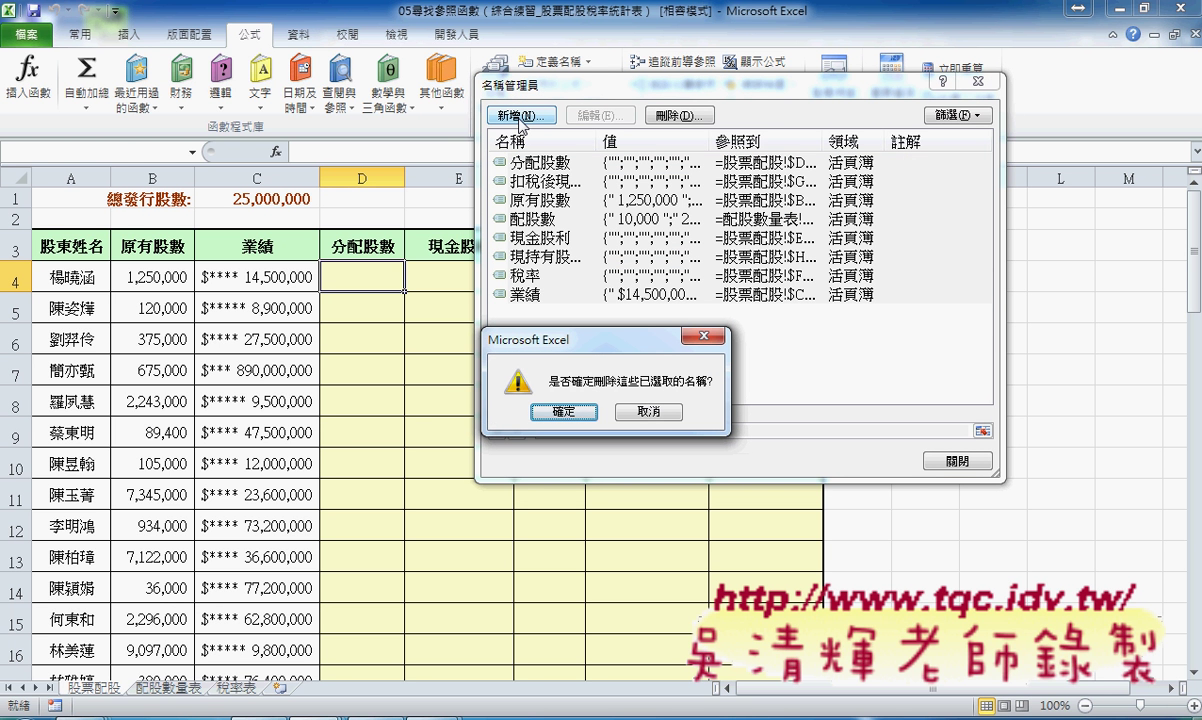
pyautogui.press('Return')
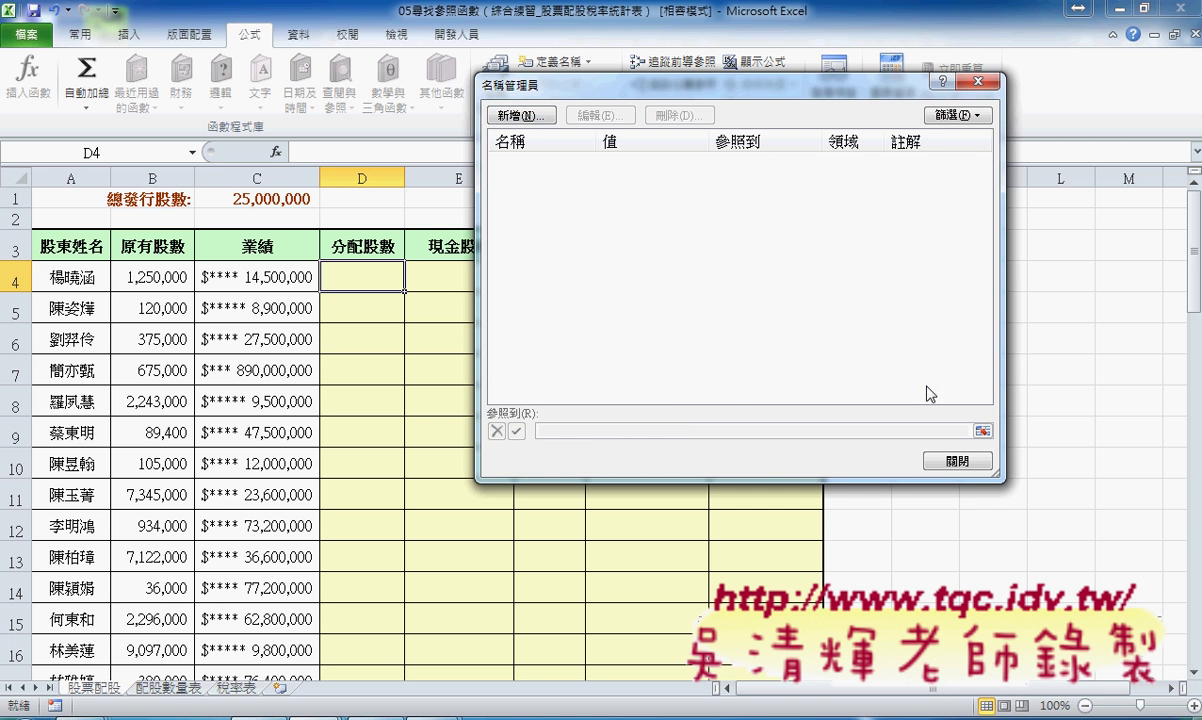
pyautogui.click(958, 462)
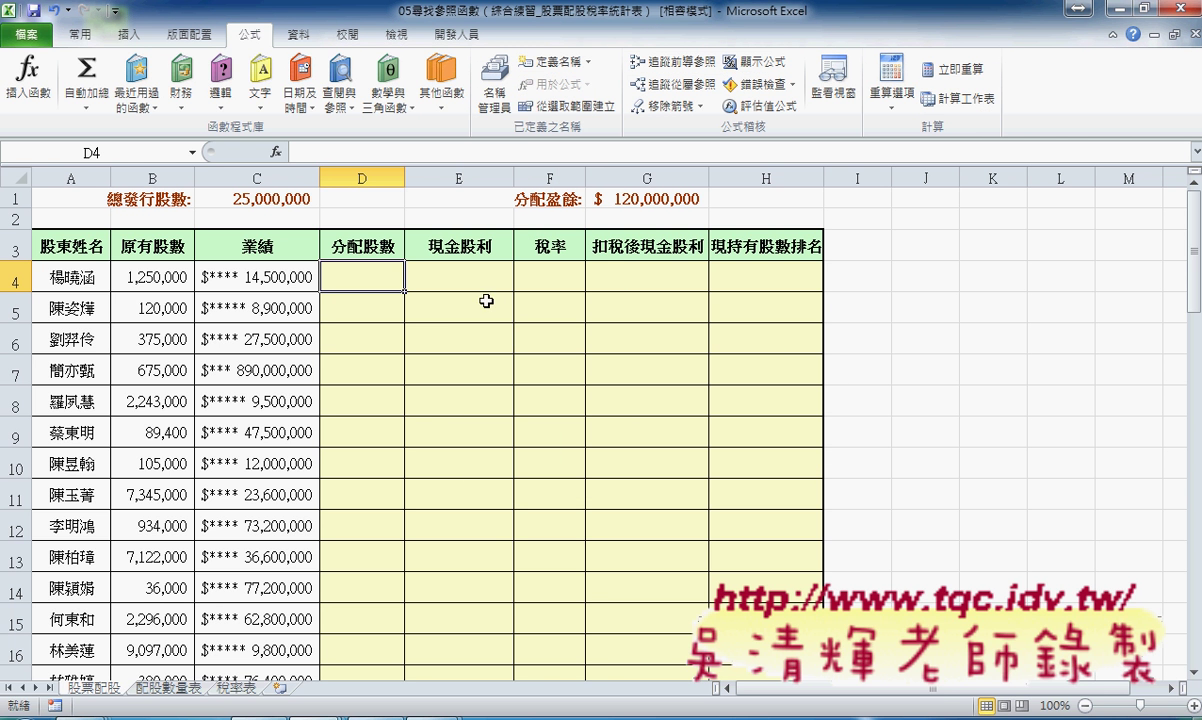
# Step: Define cell C1 as the name 總發行股數
pyautogui.click(231, 201)
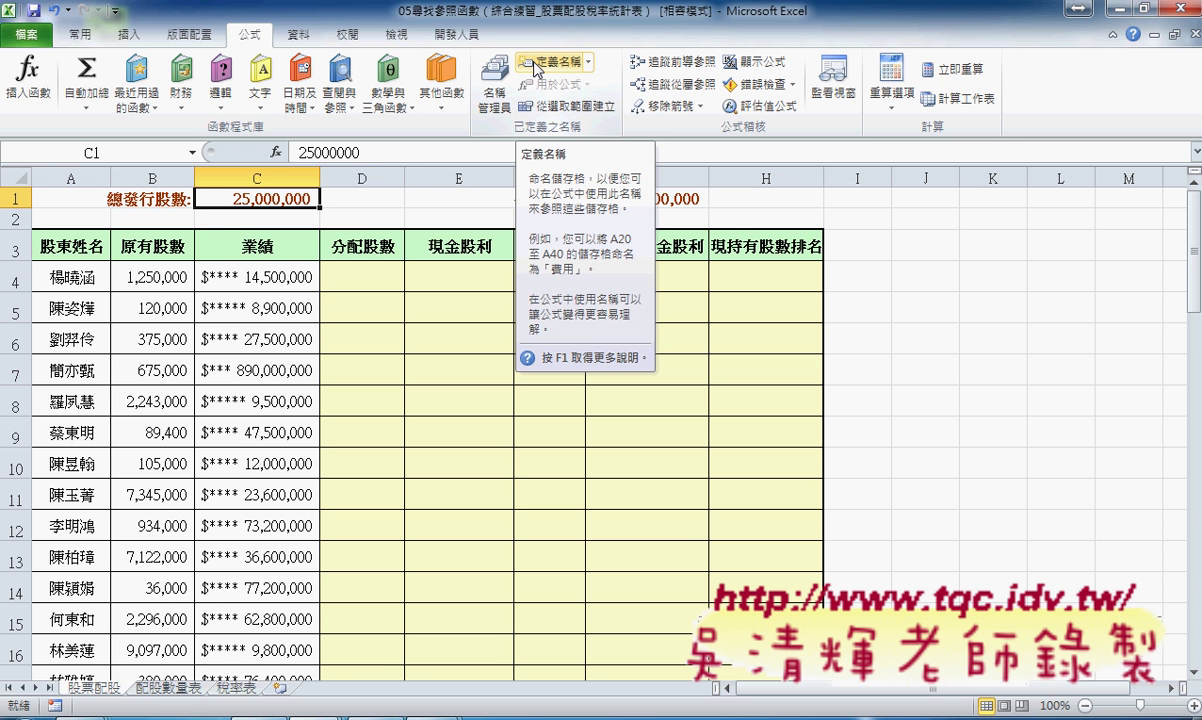
pyautogui.click(536, 64)
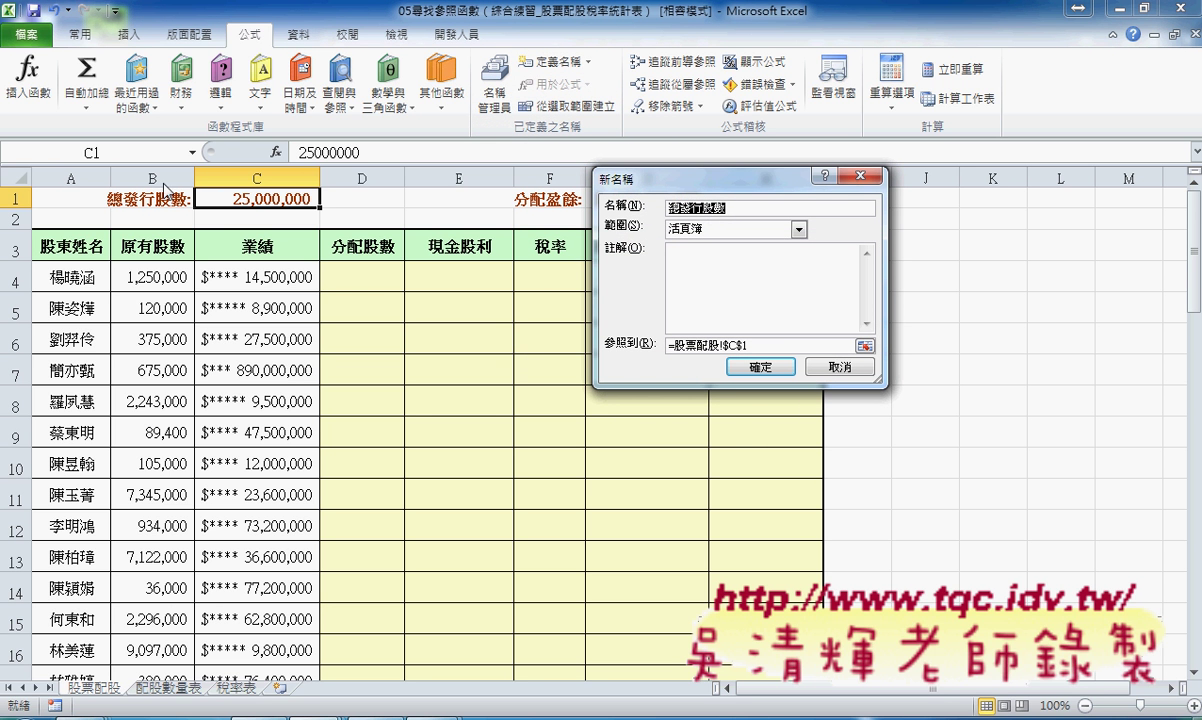
pyautogui.click(749, 368)
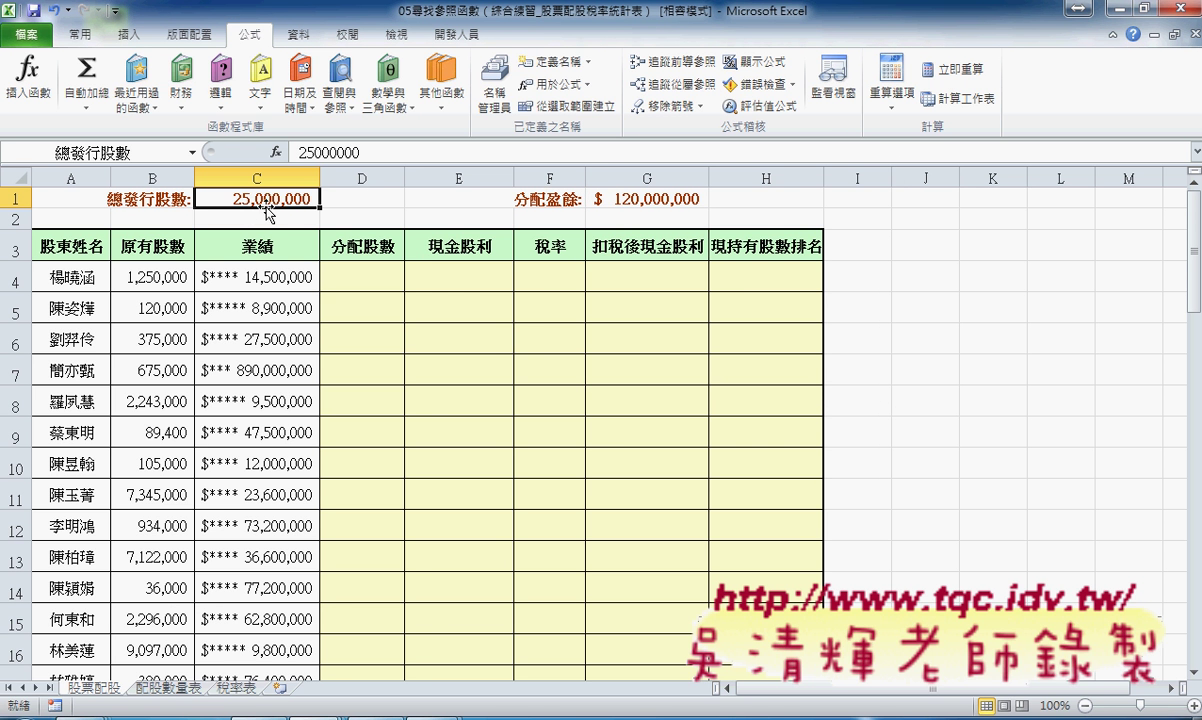
# Step: Define cell G1 as the name 分配盈餘
pyautogui.click(590, 189)
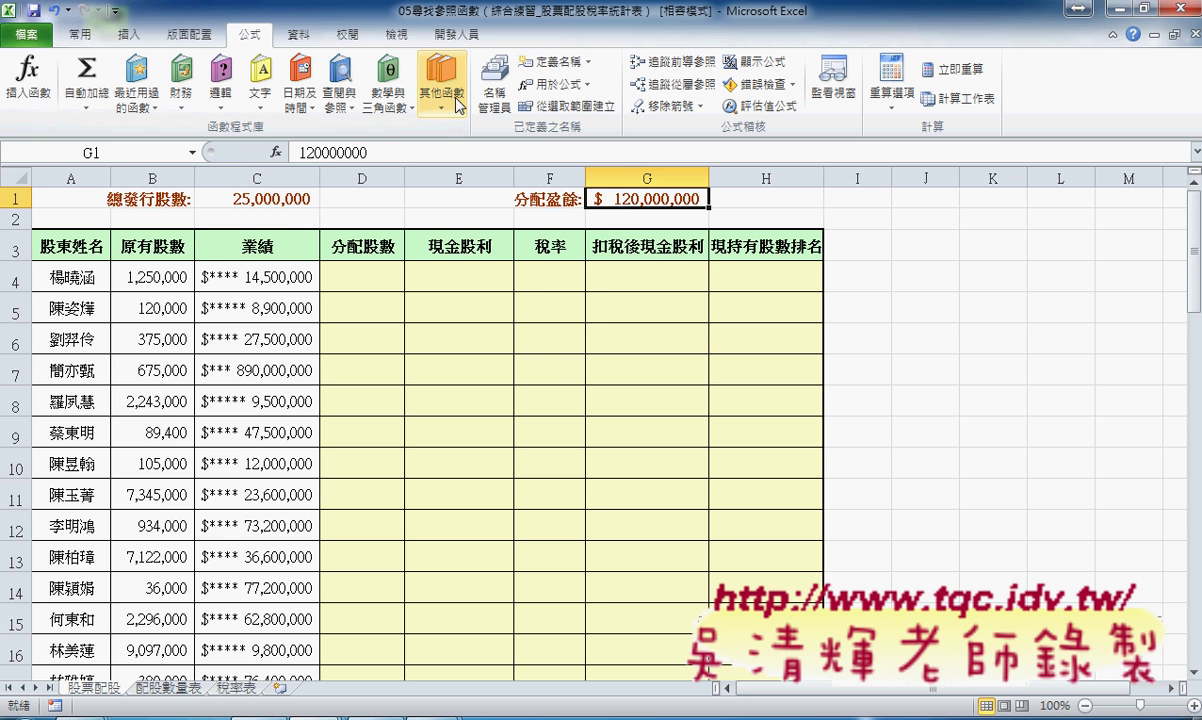
pyautogui.click(556, 64)
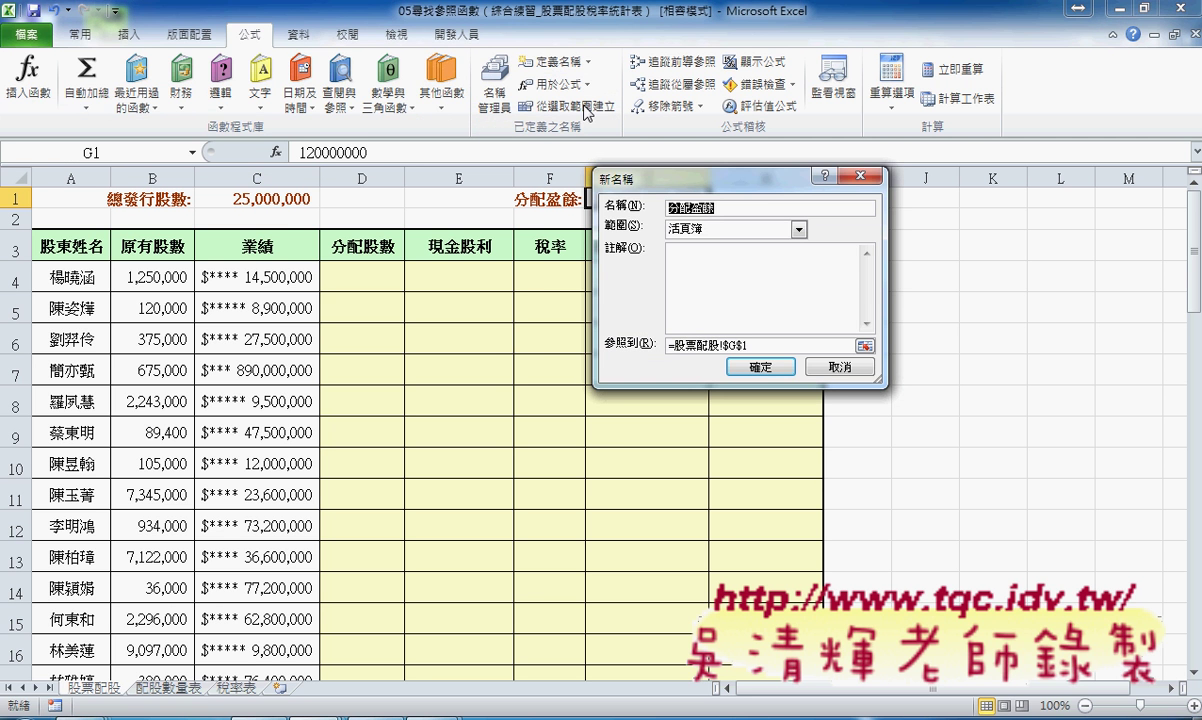
pyautogui.moveTo(663, 175); pyautogui.dragTo(656, 237)
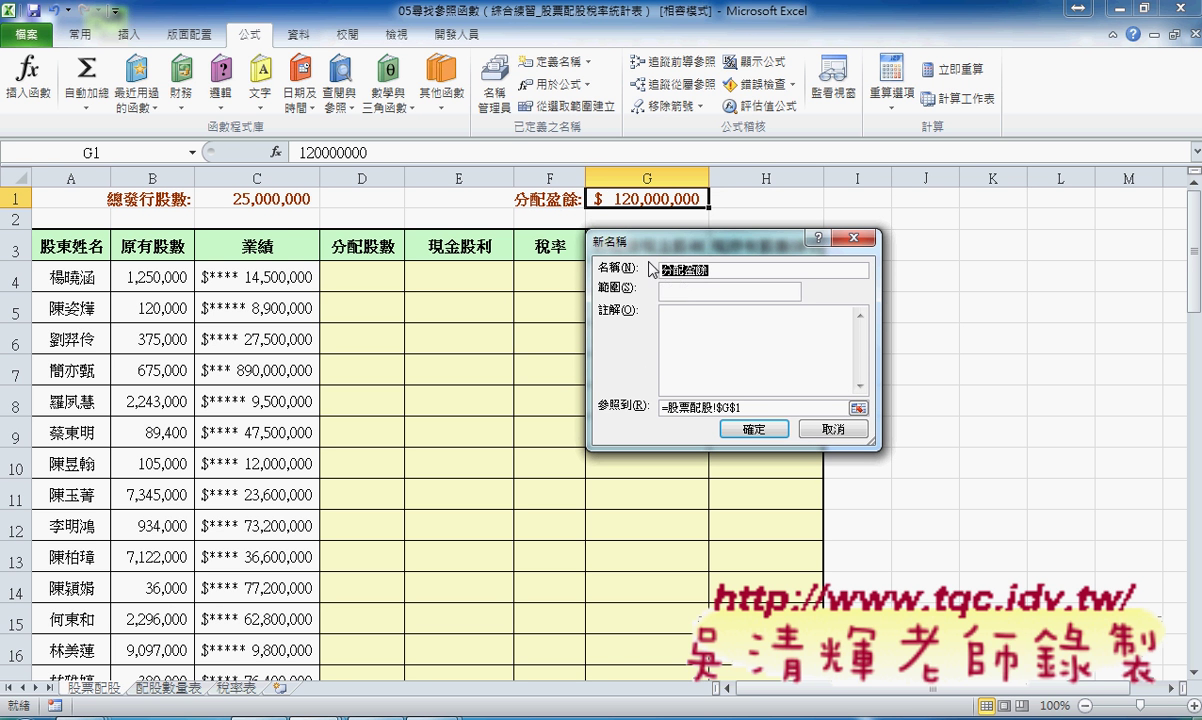
pyautogui.click(752, 428)
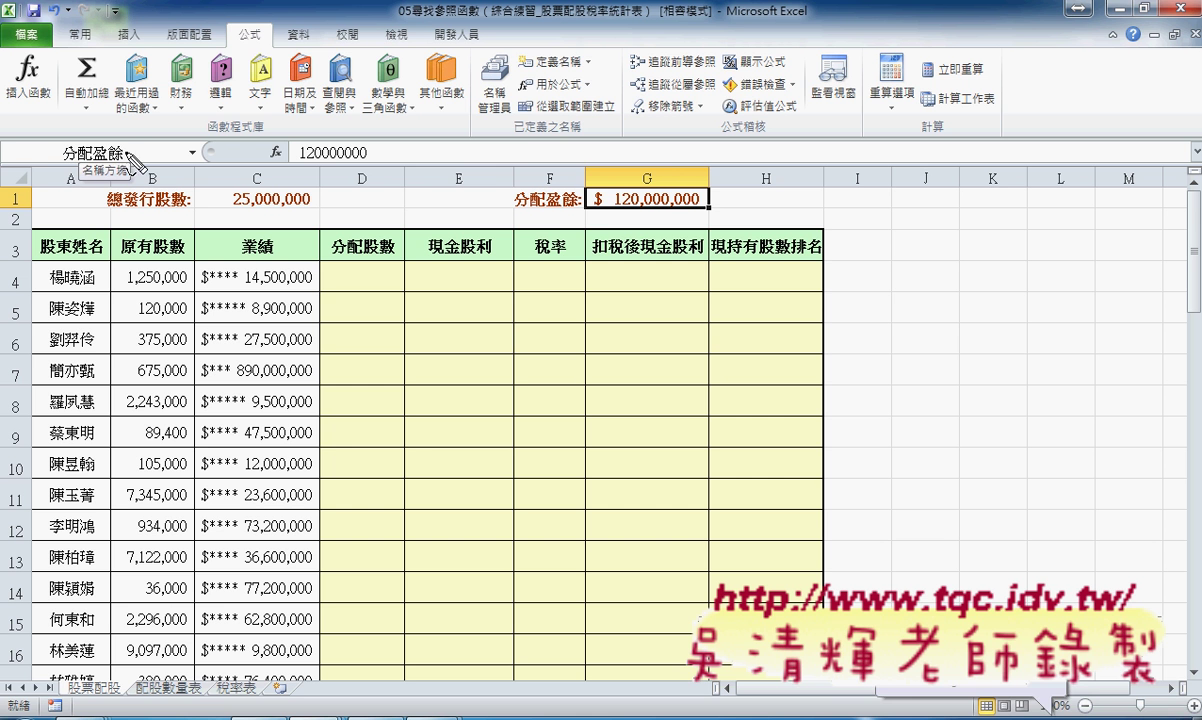
pyautogui.moveTo(684, 213)
pyautogui.mouseDown()
pyautogui.moveTo(662, 219)
pyautogui.moveTo(612, 190)
pyautogui.mouseUp()
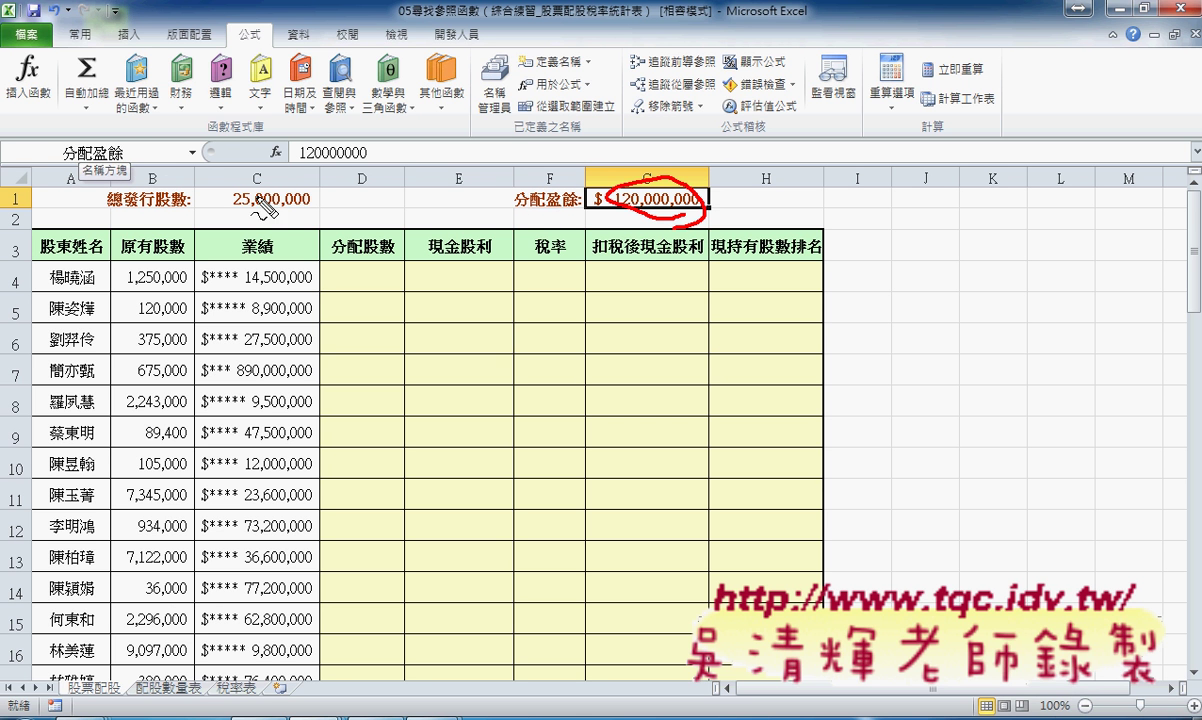
pyautogui.moveTo(145, 170)
pyautogui.mouseDown()
pyautogui.moveTo(40, 148)
pyautogui.moveTo(148, 168)
pyautogui.mouseUp()
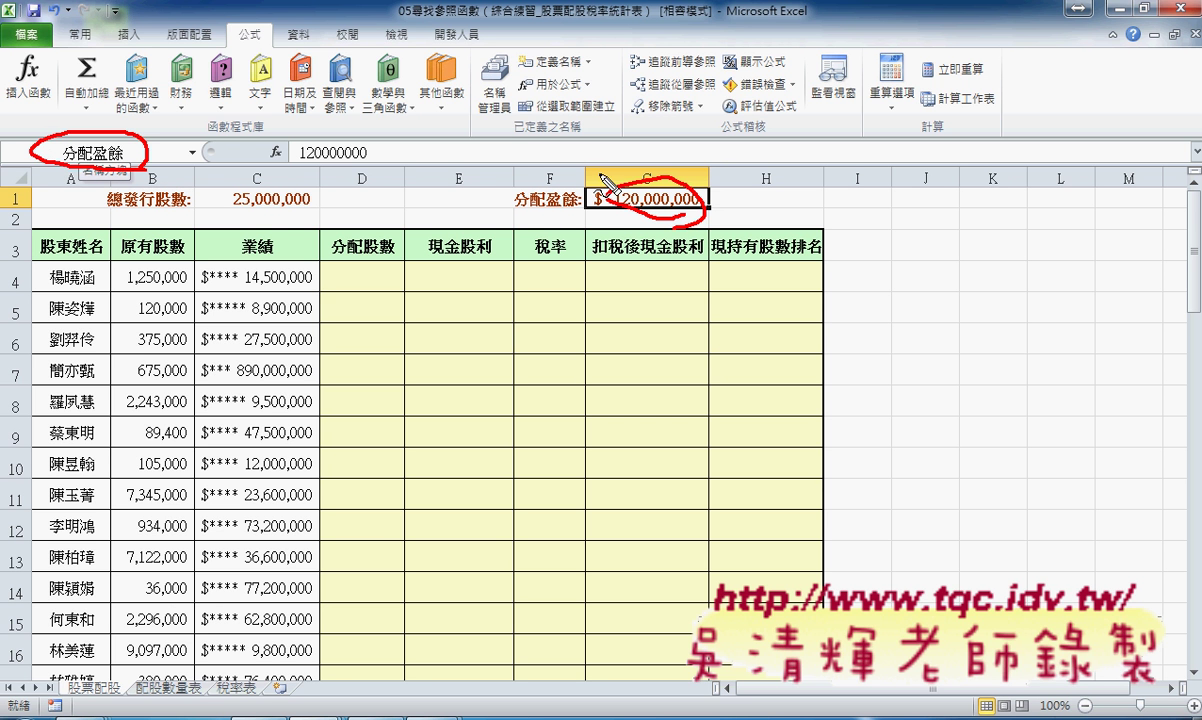
pyautogui.moveTo(590, 180)
pyautogui.mouseDown()
pyautogui.moveTo(495, 150)
pyautogui.moveTo(175, 160)
pyautogui.moveTo(190, 170)
pyautogui.mouseUp()
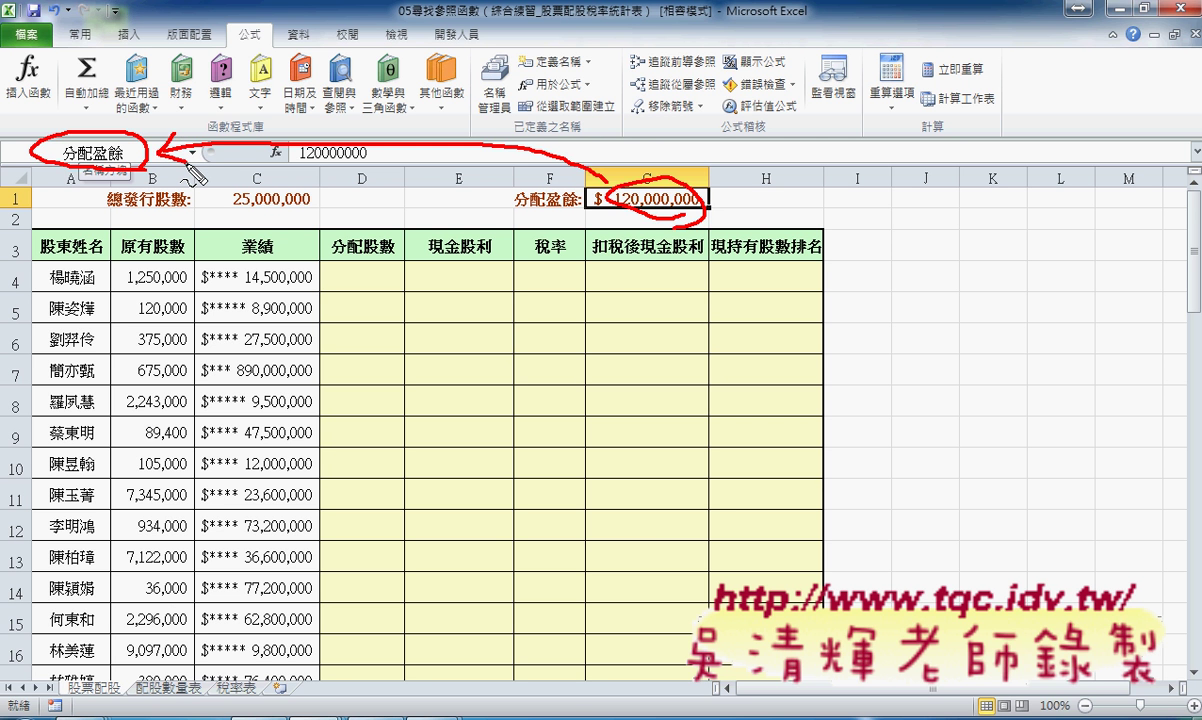
pyautogui.press('Escape')
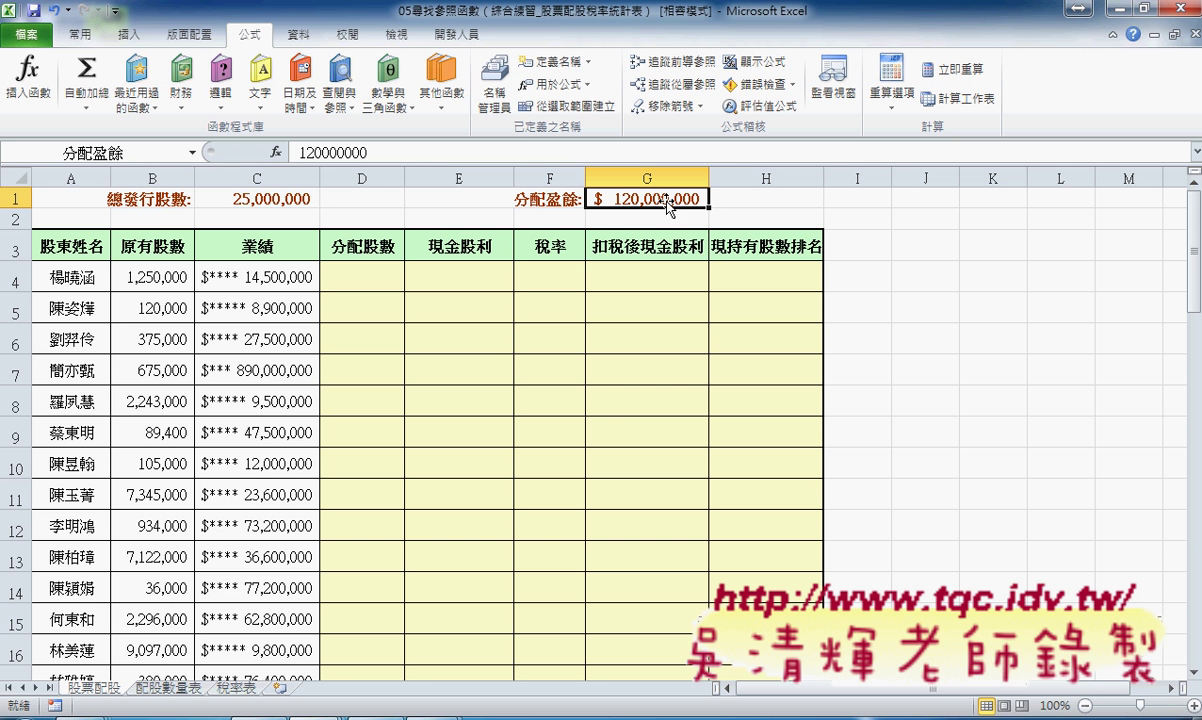
pyautogui.click(226, 196)
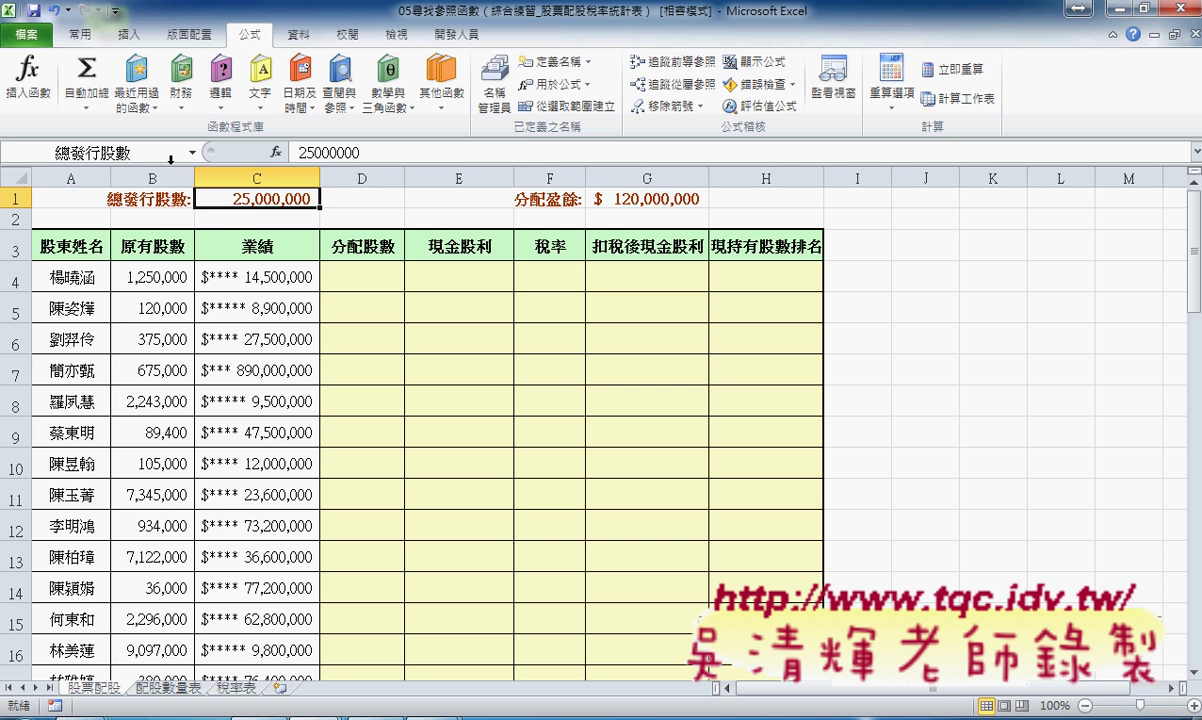
pyautogui.click(600, 195)
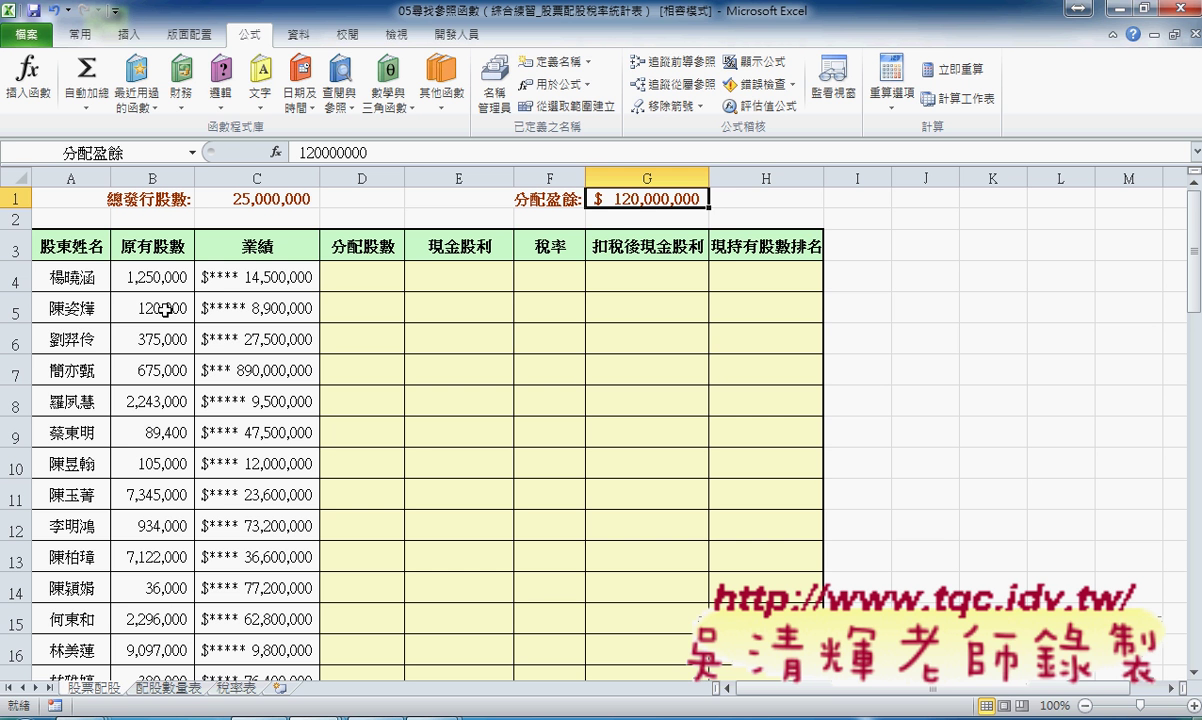
pyautogui.click(69, 249)
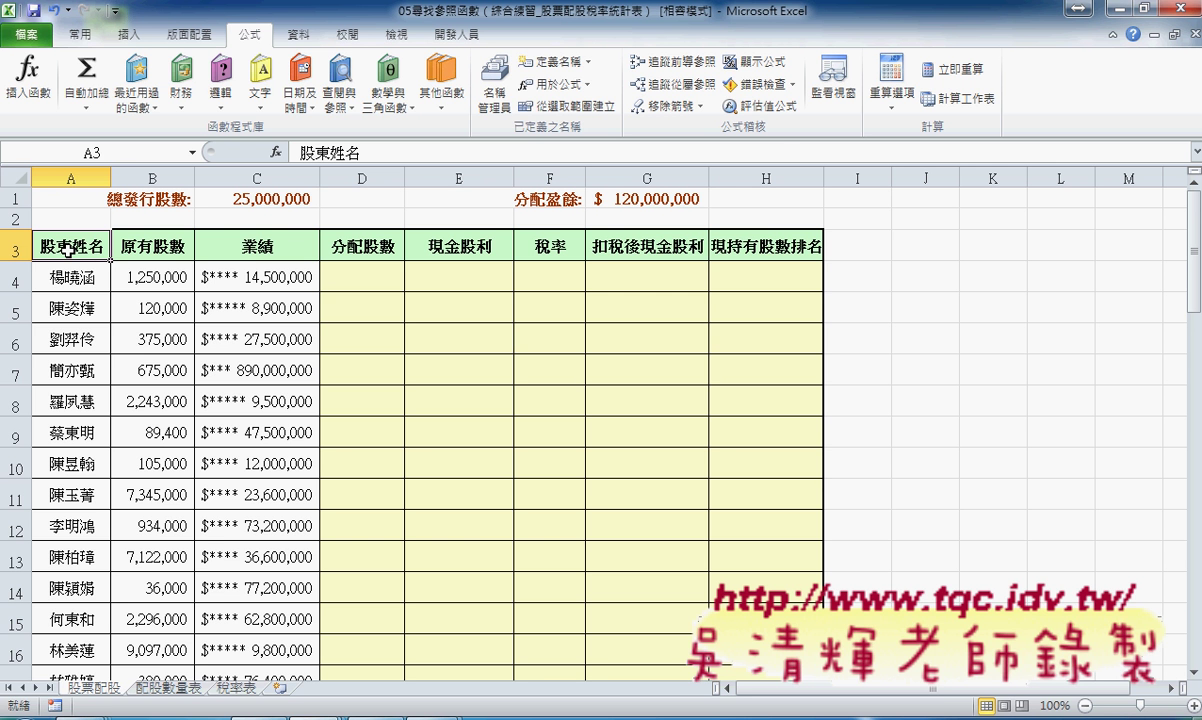
# Step: Create a name for the shareholder names column from its header
pyautogui.hotkey('ctrl', 'shift', 'Down')
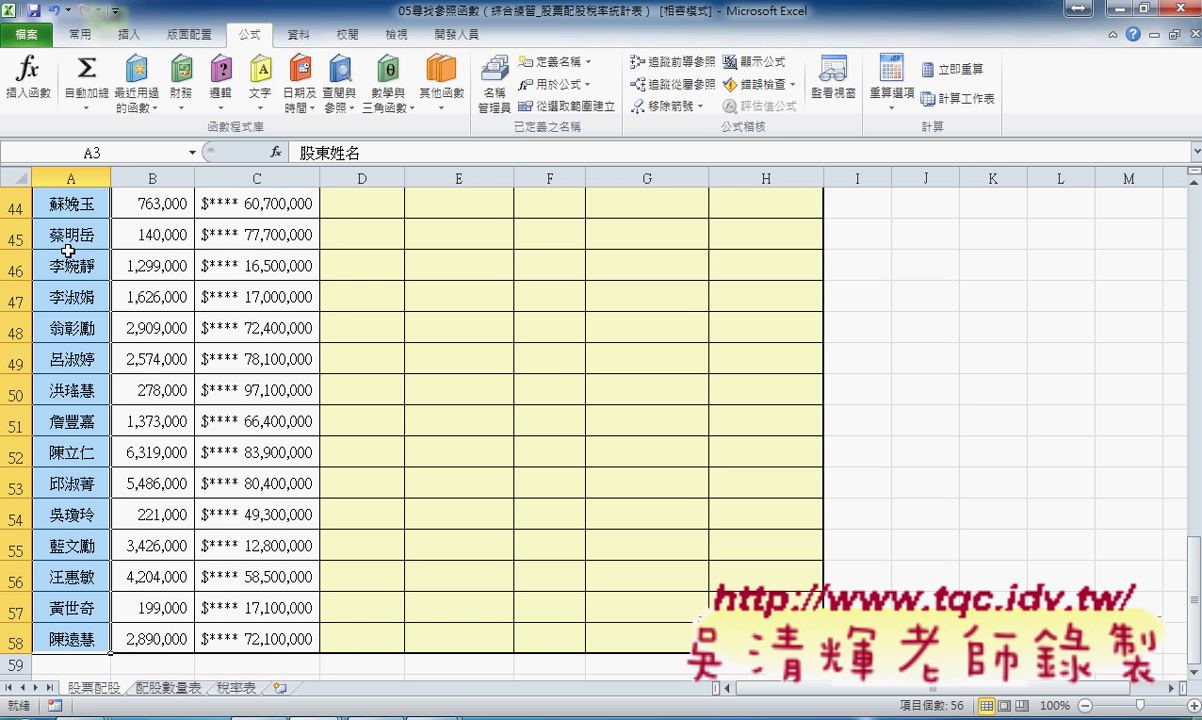
pyautogui.click(552, 106)
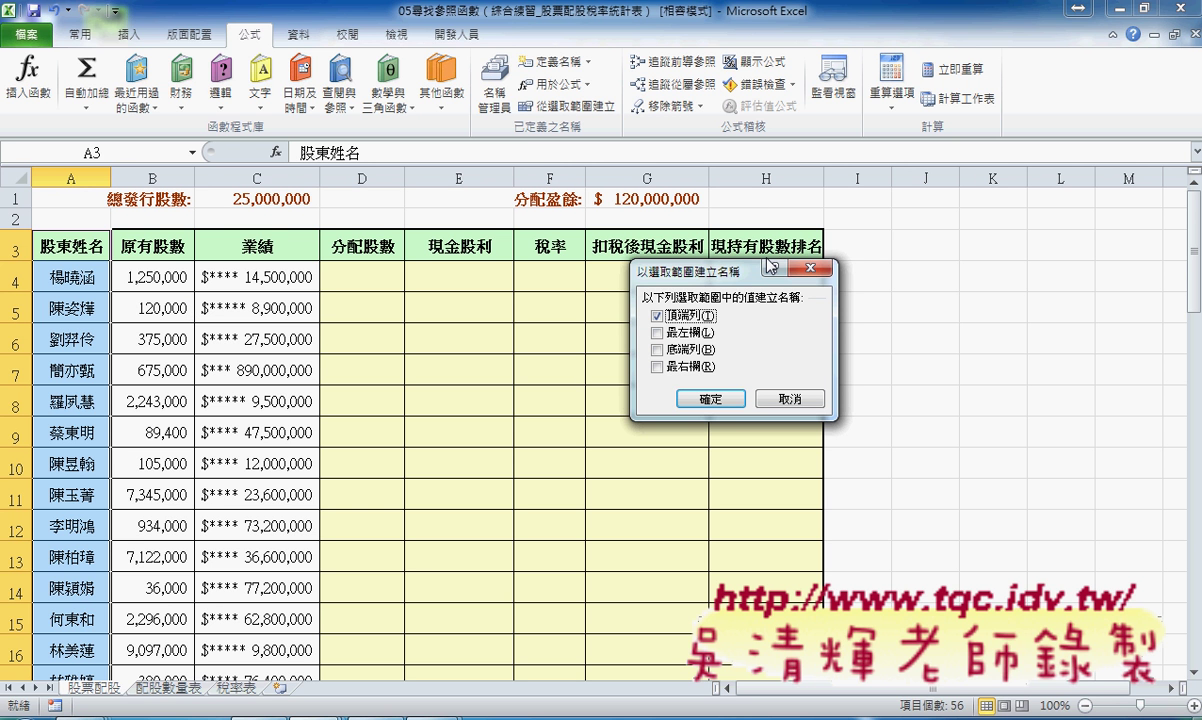
pyautogui.click(730, 398)
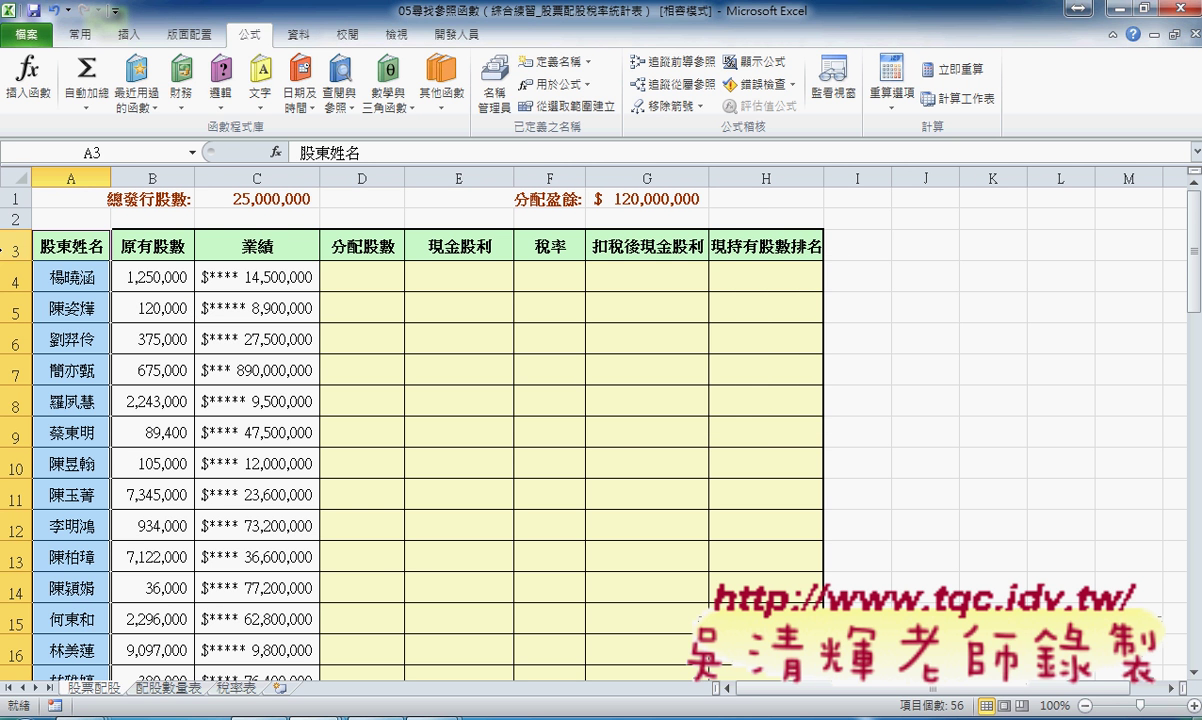
# Step: Create names for every column of A3:H58 from the top row only
pyautogui.click(68, 251)
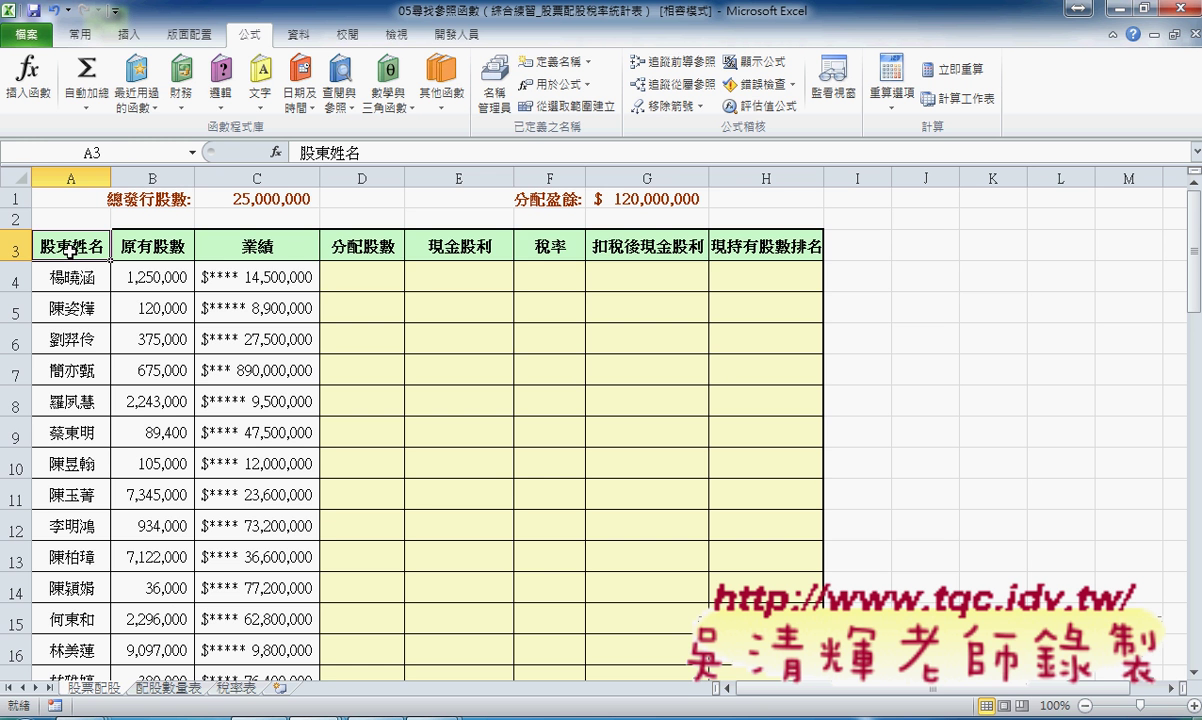
pyautogui.hotkey('ctrl', 'shift', 'Right')
pyautogui.hotkey('ctrl', 'shift', 'Down')
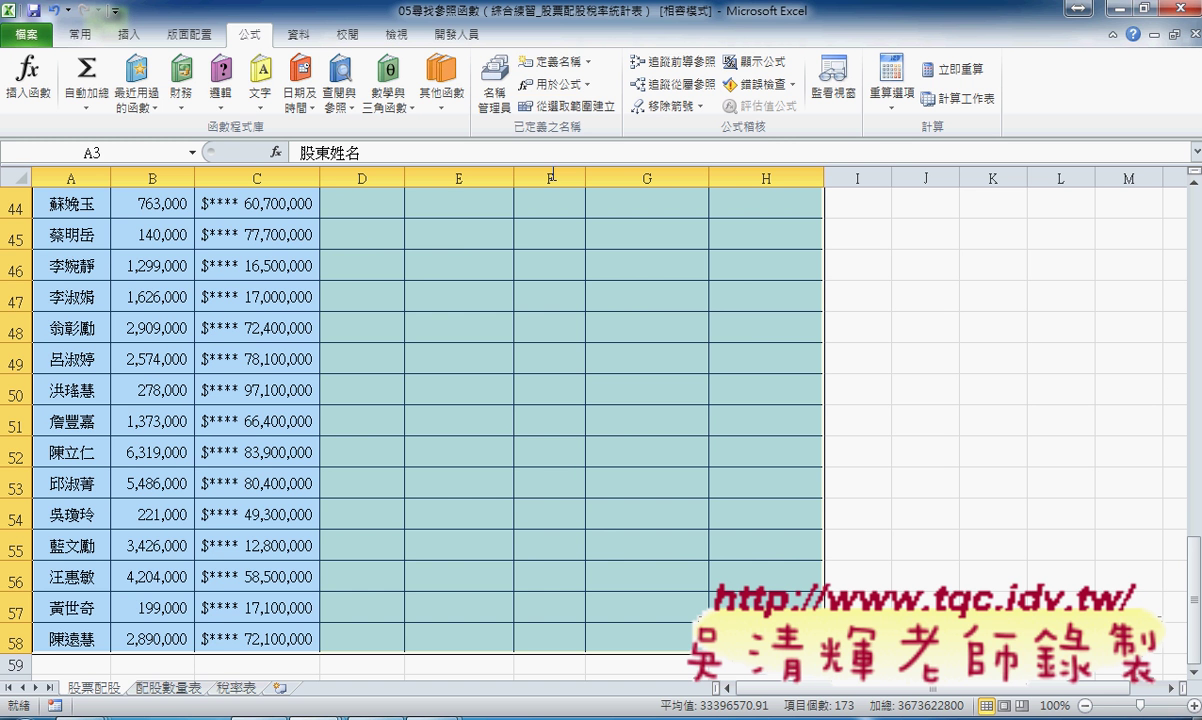
pyautogui.click(568, 107)
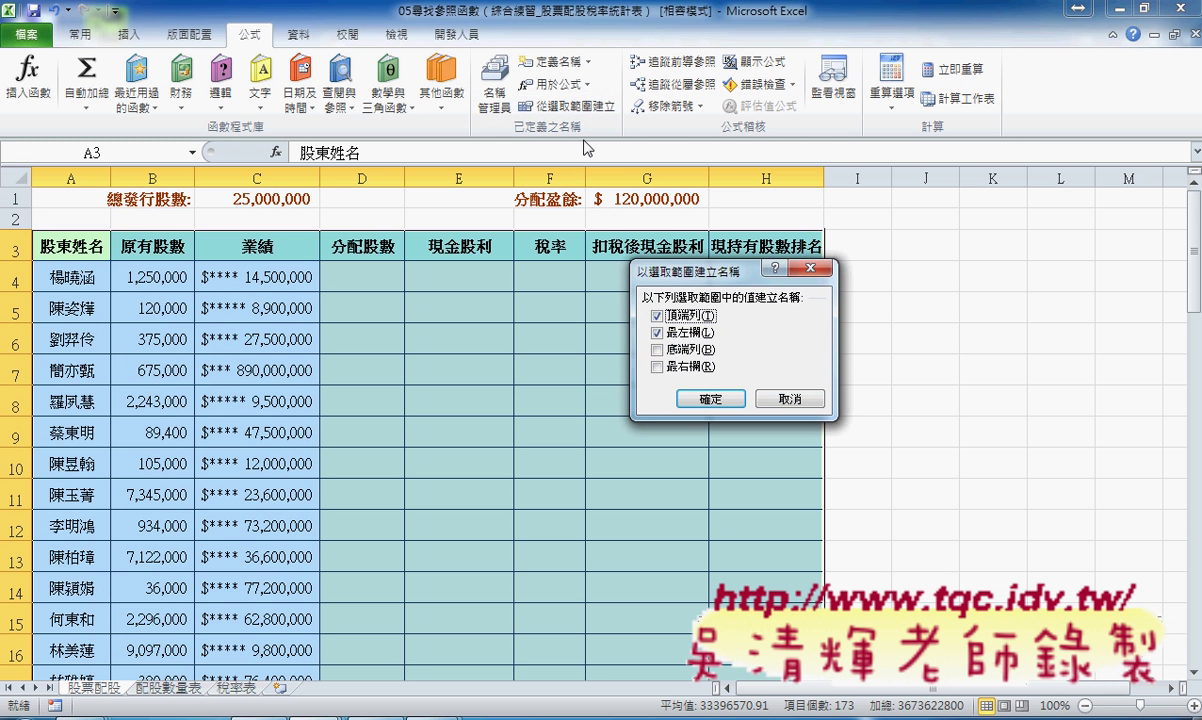
pyautogui.click(657, 332)
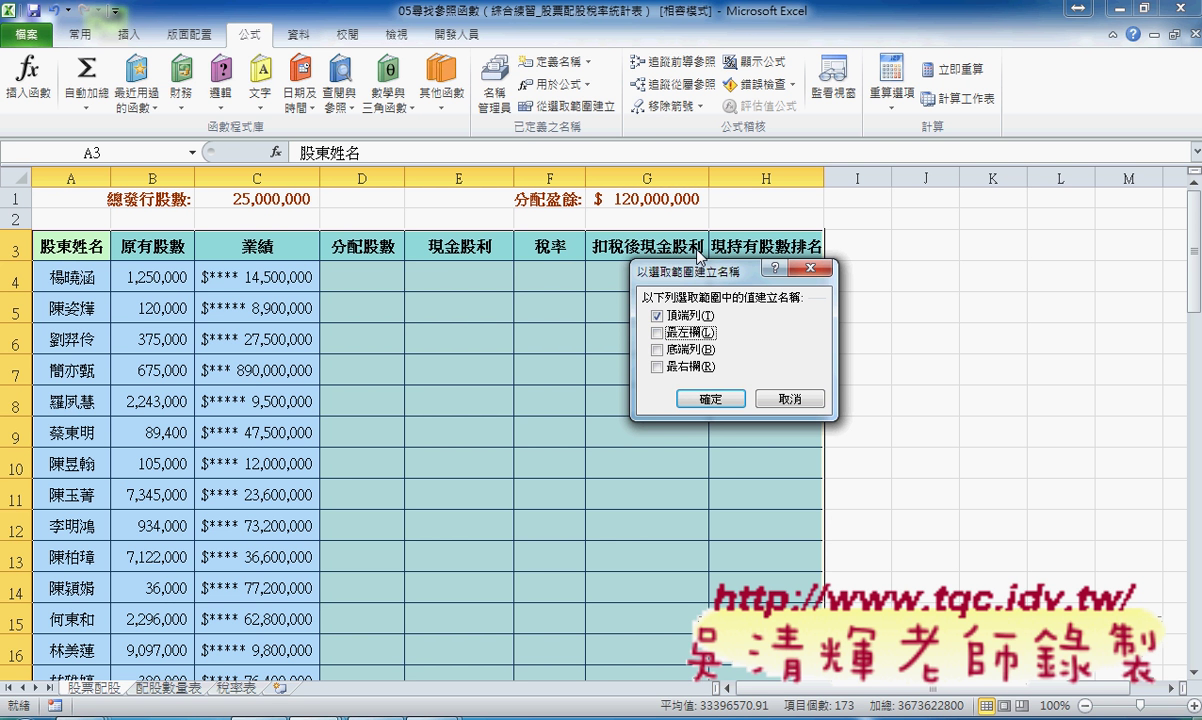
pyautogui.click(706, 397)
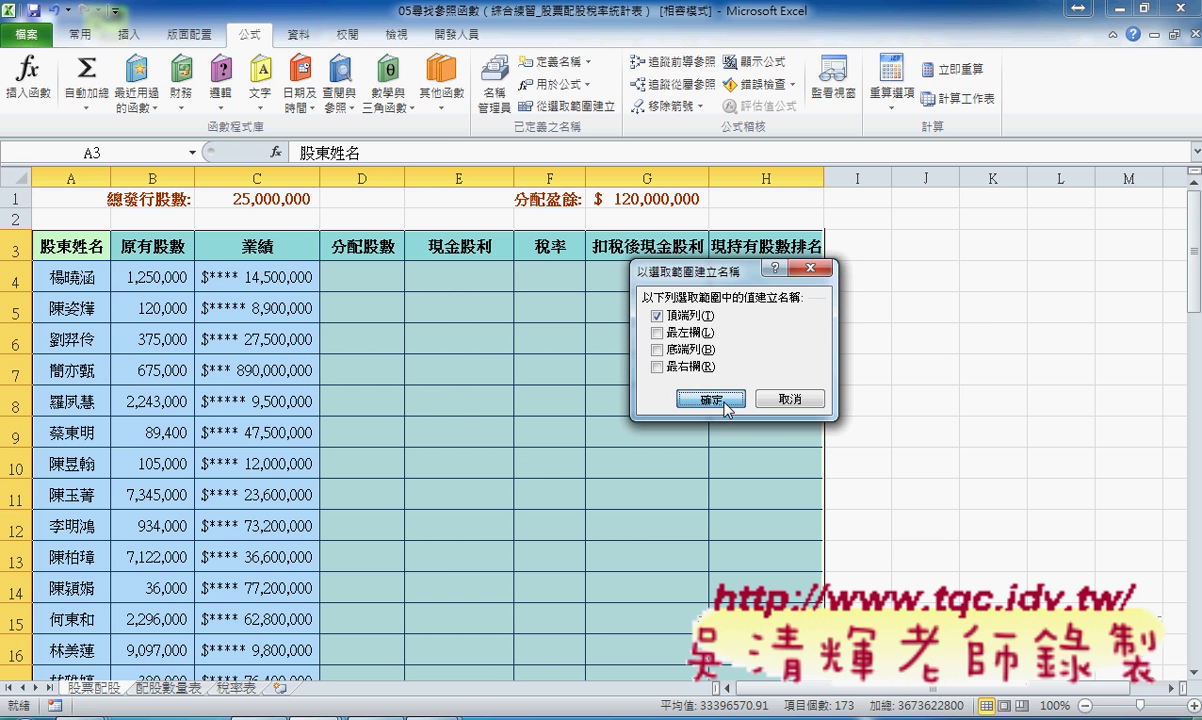
pyautogui.click(501, 106)
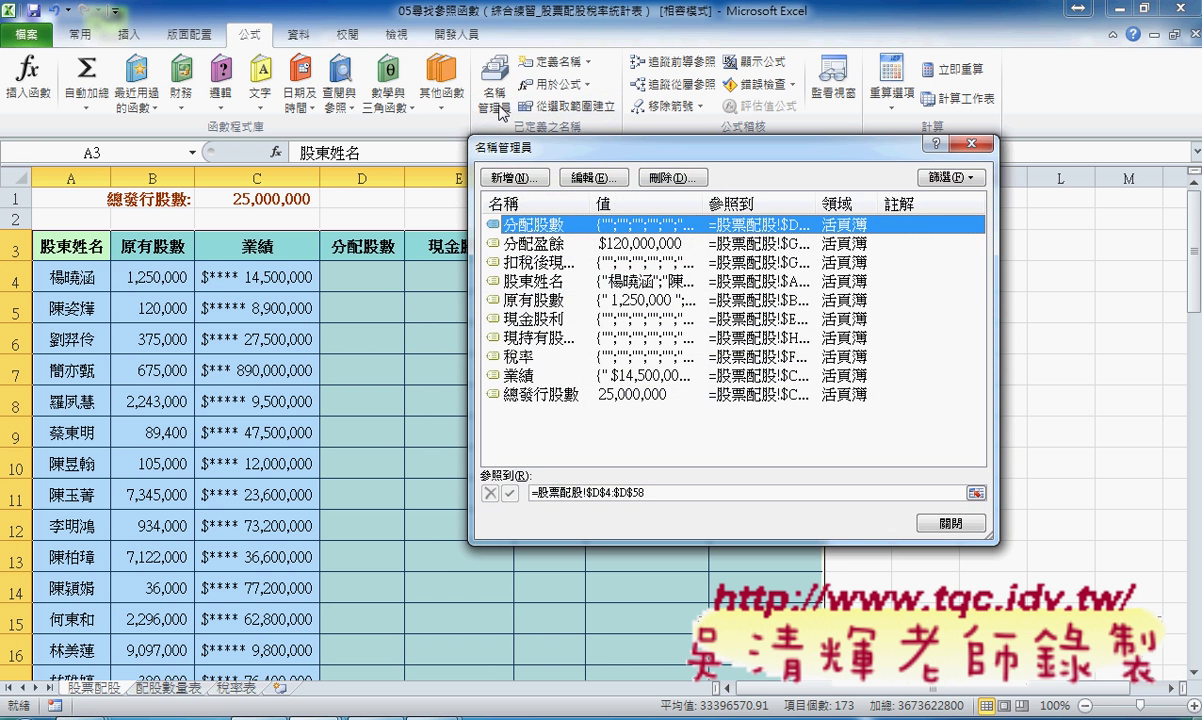
# Step: Inspect the ranges of 股東姓名, 分配盈餘 and 扣稅後現金股利 (=股票配股!$G$4:$G$58), then close Name Manager
pyautogui.moveTo(572, 147); pyautogui.dragTo(625, 142)
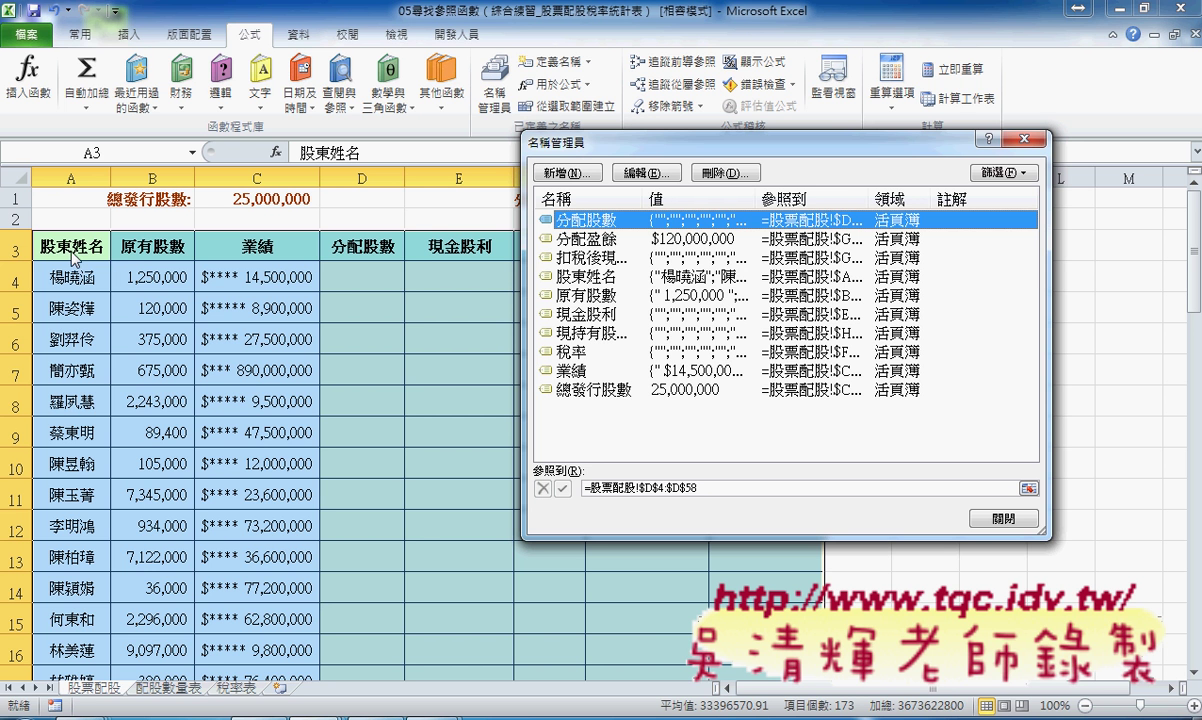
pyautogui.click(583, 278)
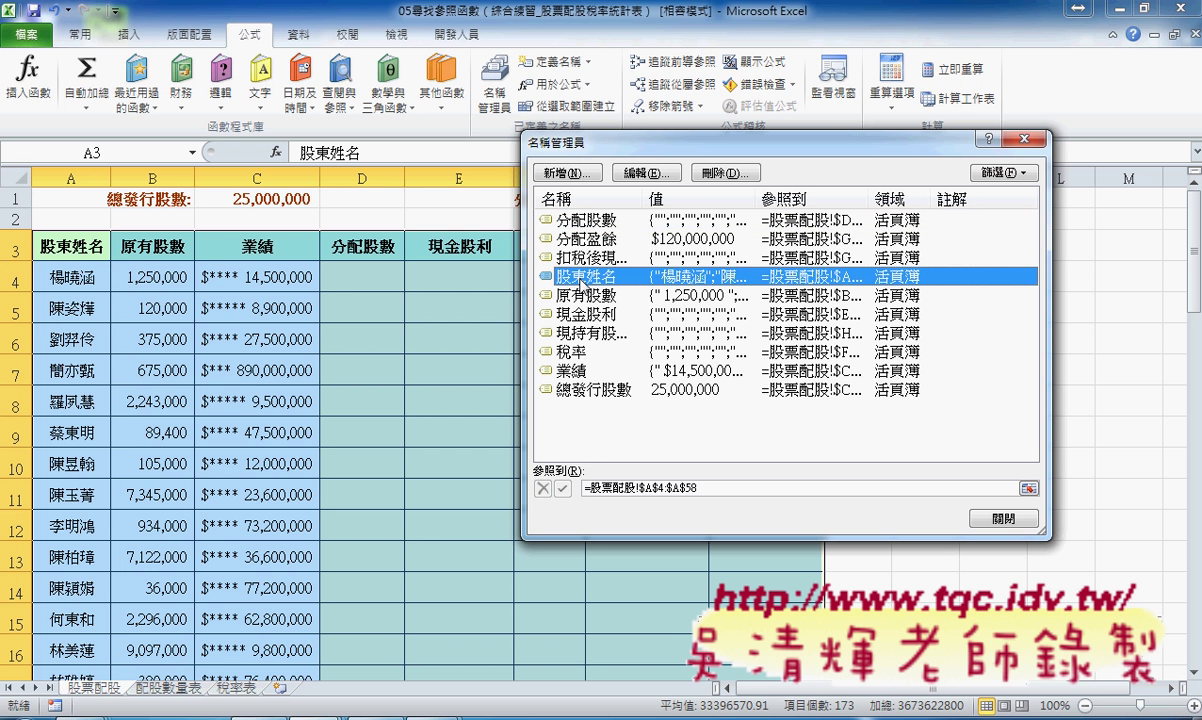
pyautogui.click(680, 488)
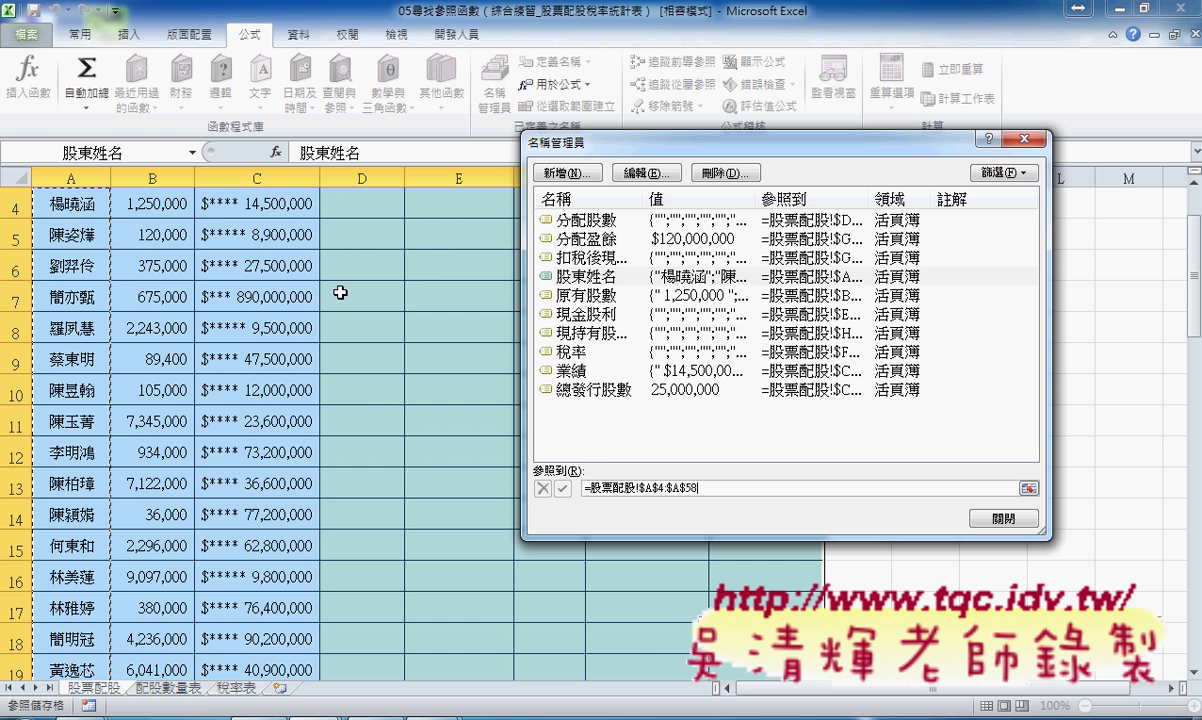
pyautogui.click(788, 247)
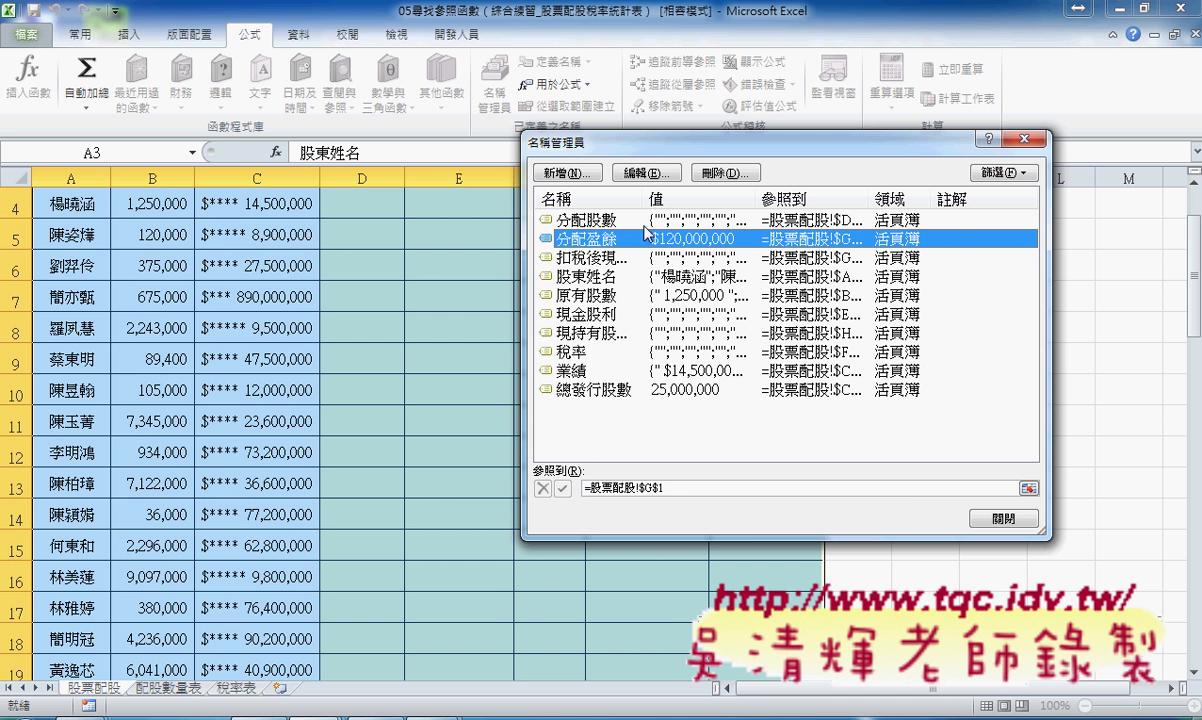
pyautogui.click(570, 257)
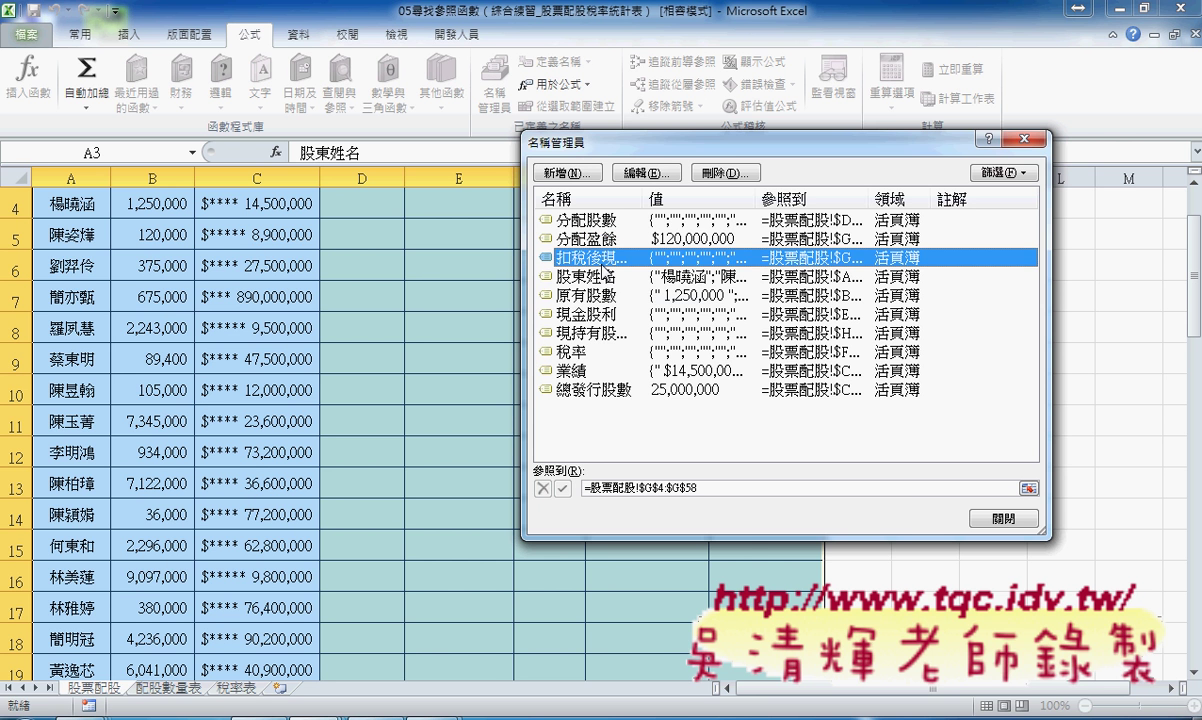
pyautogui.click(703, 487)
pyautogui.moveTo(733, 148); pyautogui.dragTo(1117, 131)
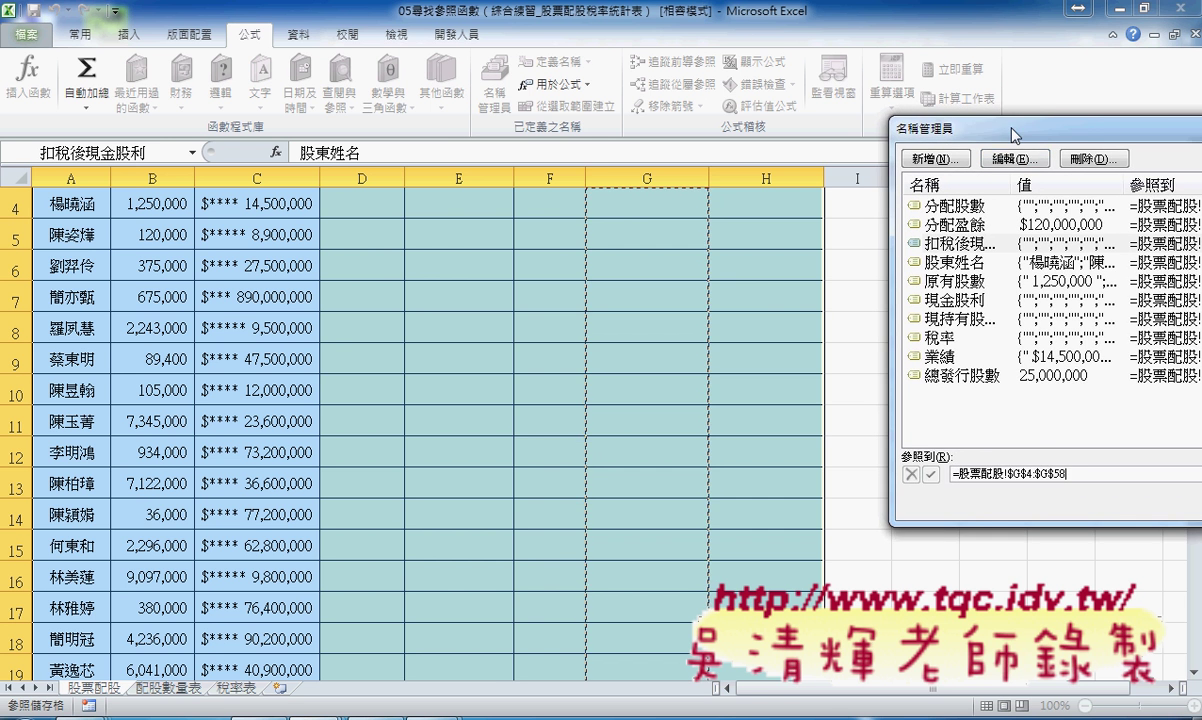
pyautogui.moveTo(1000, 124); pyautogui.dragTo(617, 128)
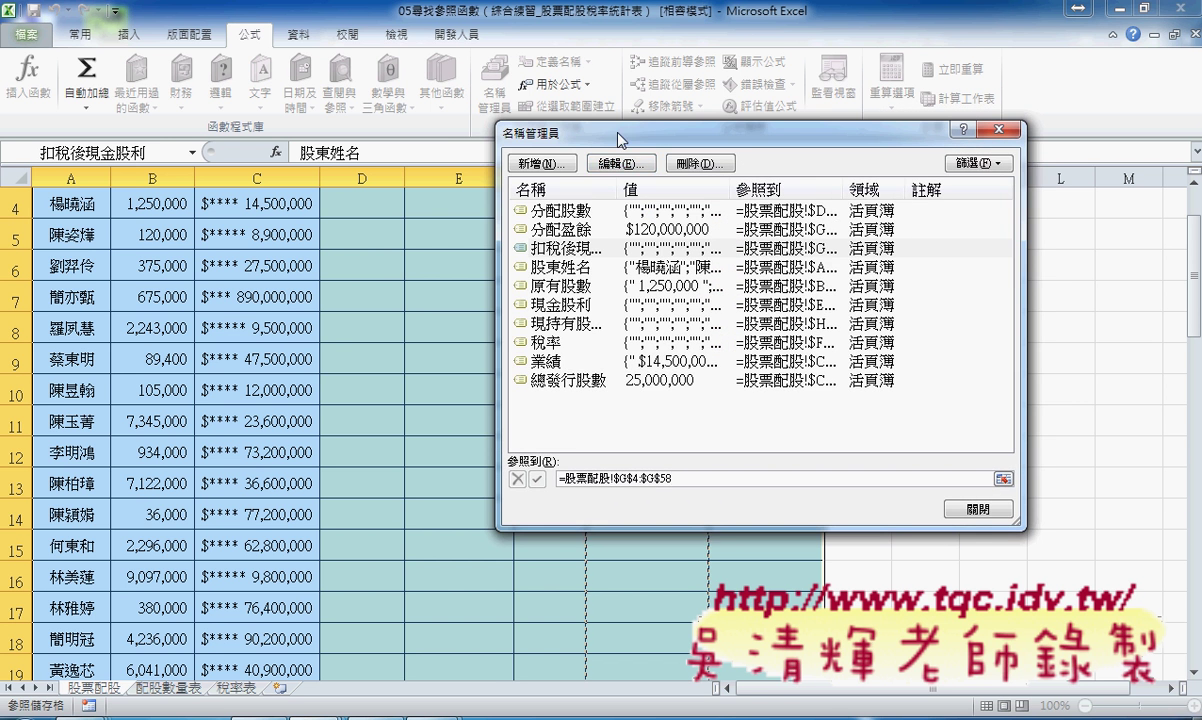
pyautogui.click(968, 508)
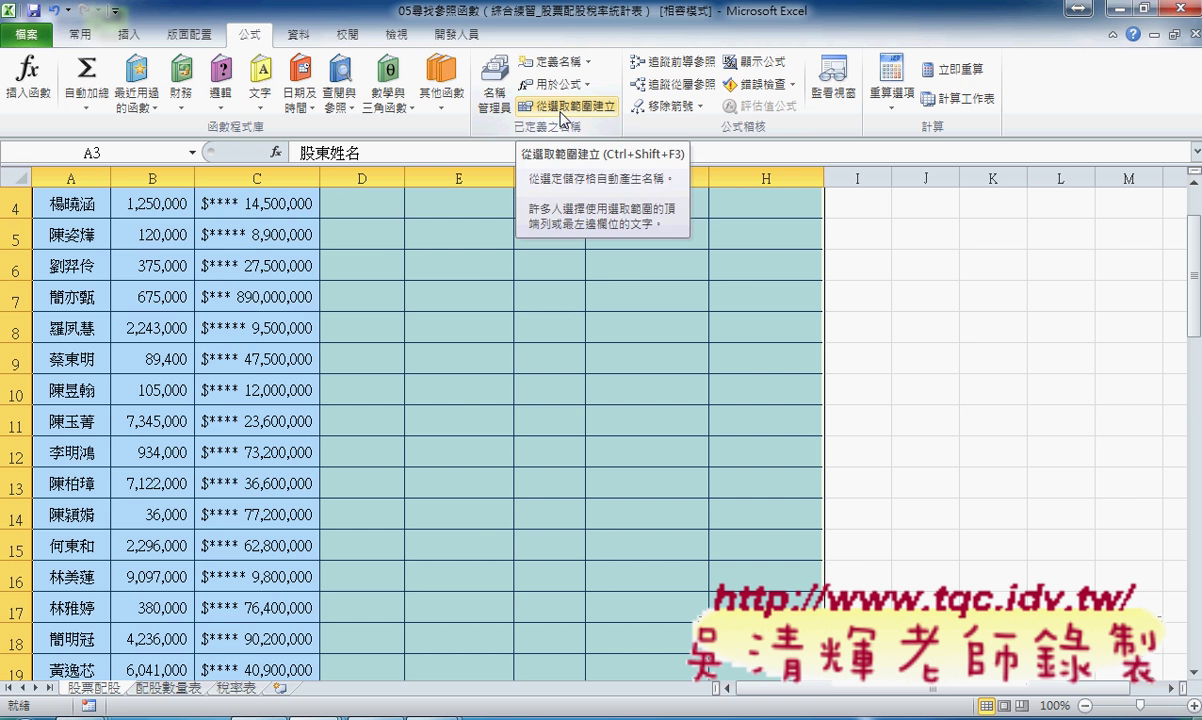
# Step: Name range A2:C7 on the 配股數量表 sheet '配股數量表' via the Name Box and verify it
pyautogui.click(166, 689)
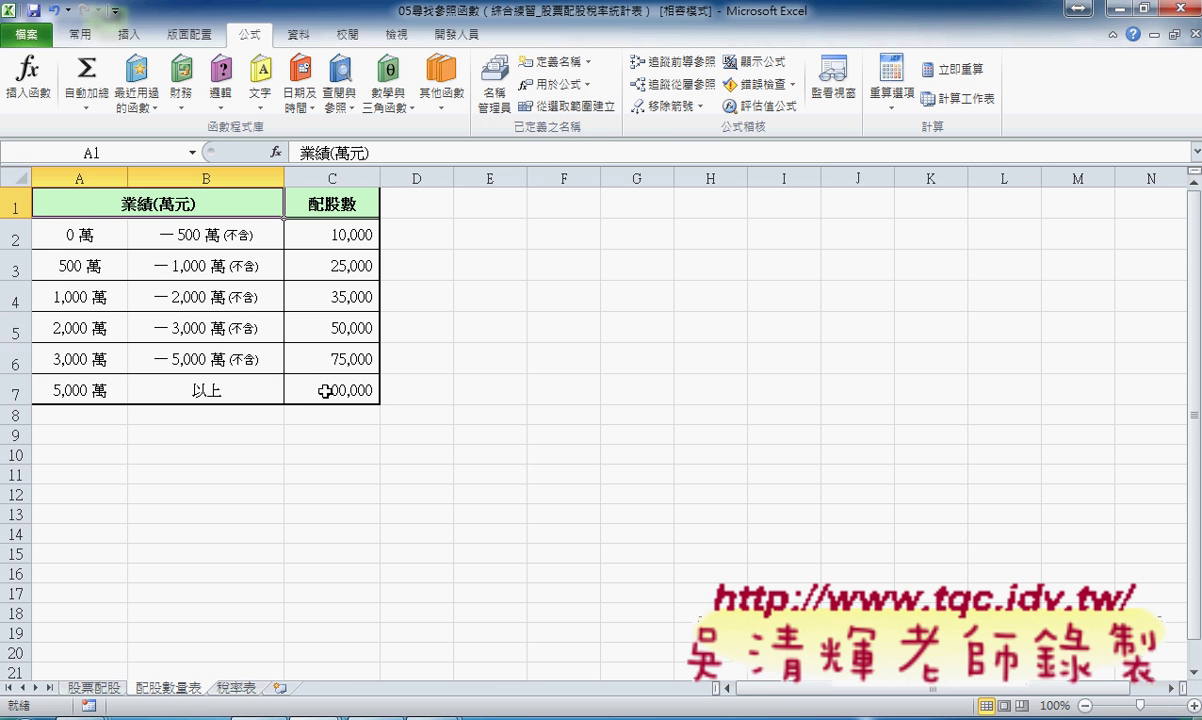
pyautogui.doubleClick(168, 688)
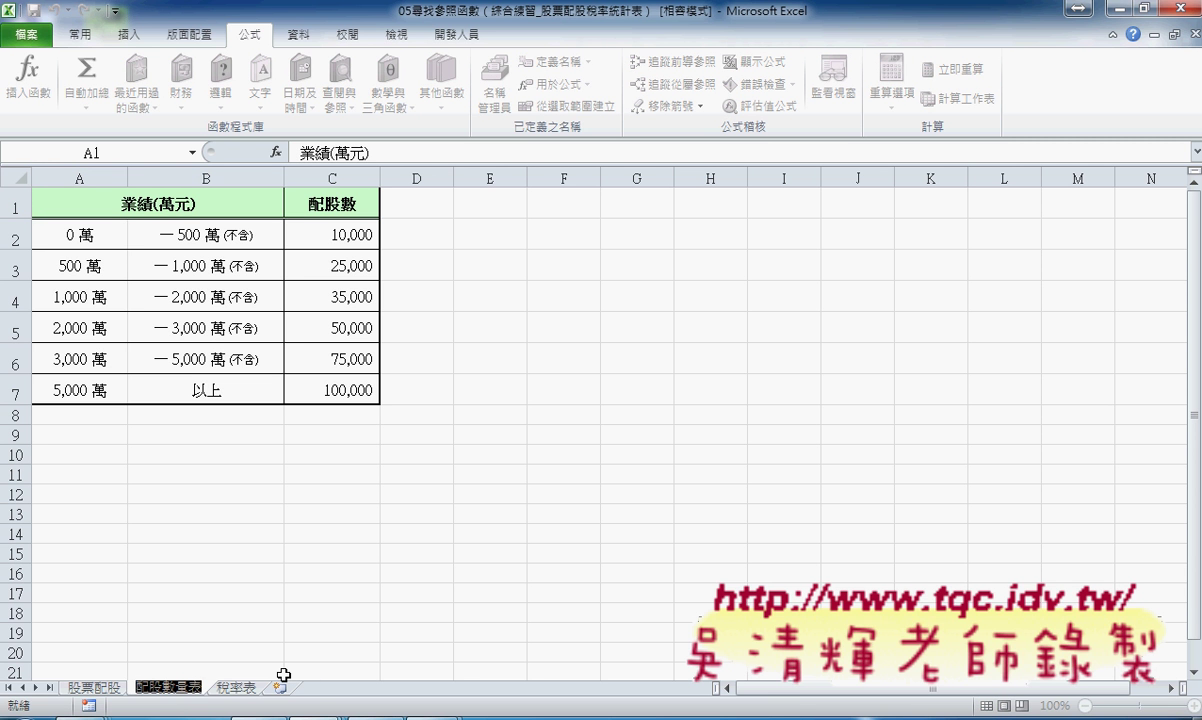
pyautogui.moveTo(80, 235); pyautogui.dragTo(331, 394)
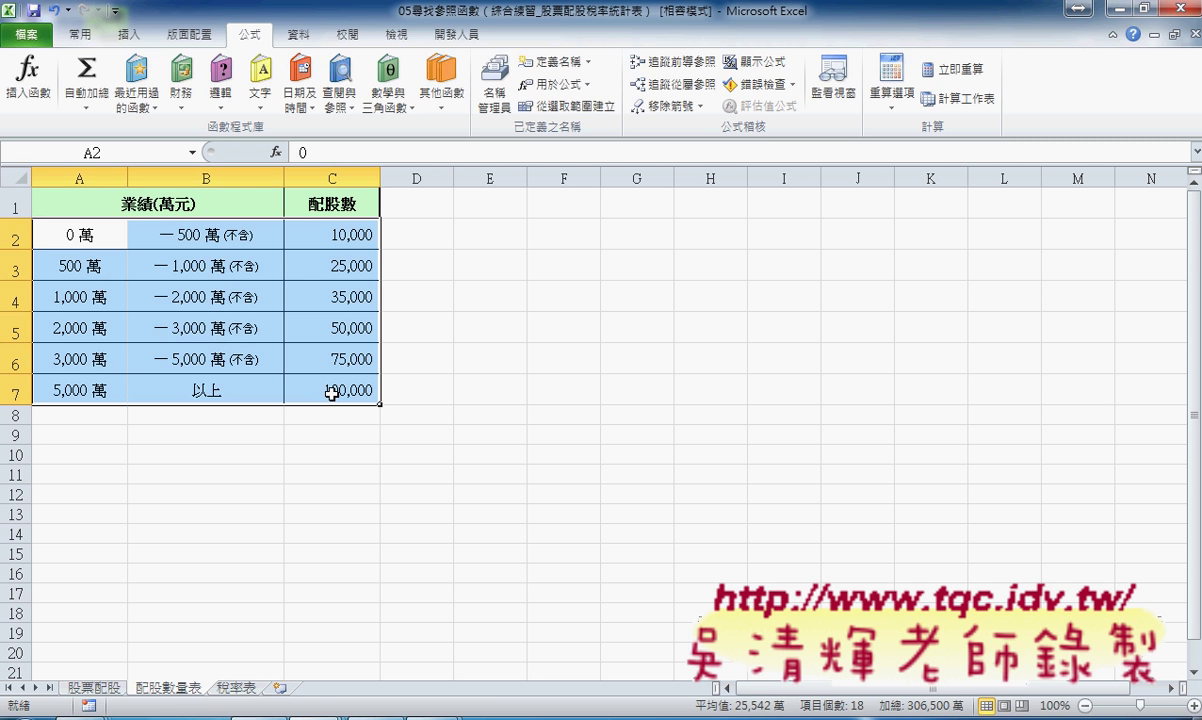
pyautogui.click(139, 153)
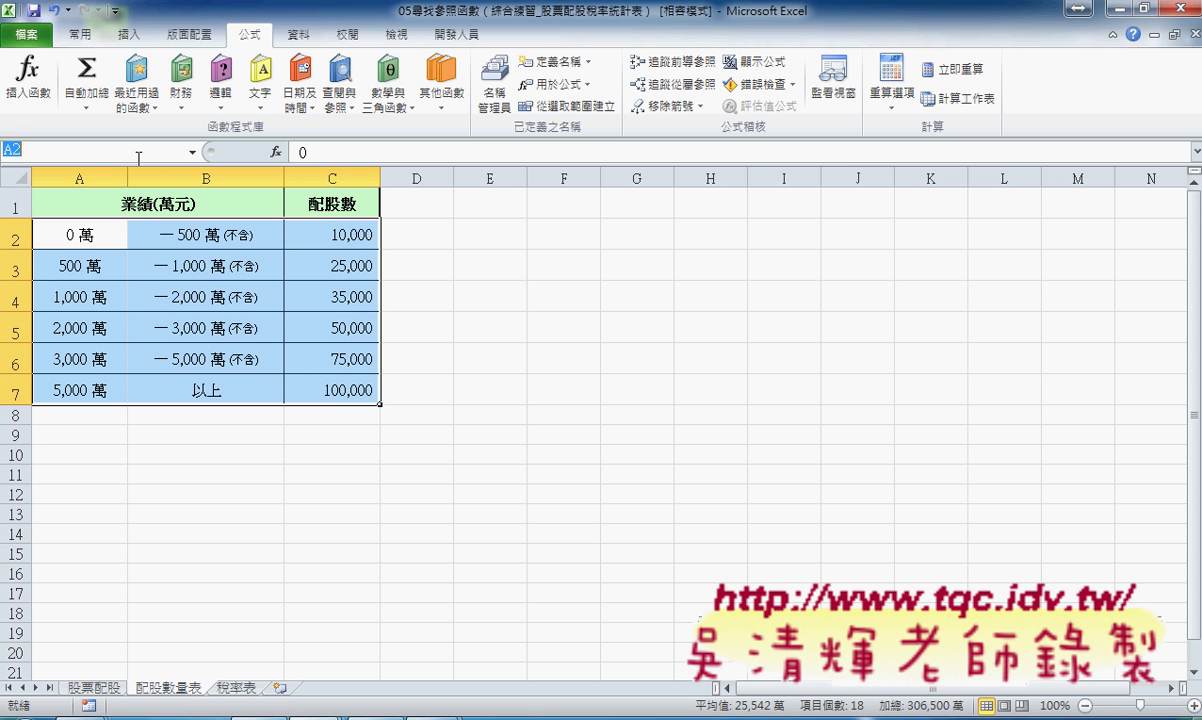
pyautogui.write('配股數量表')
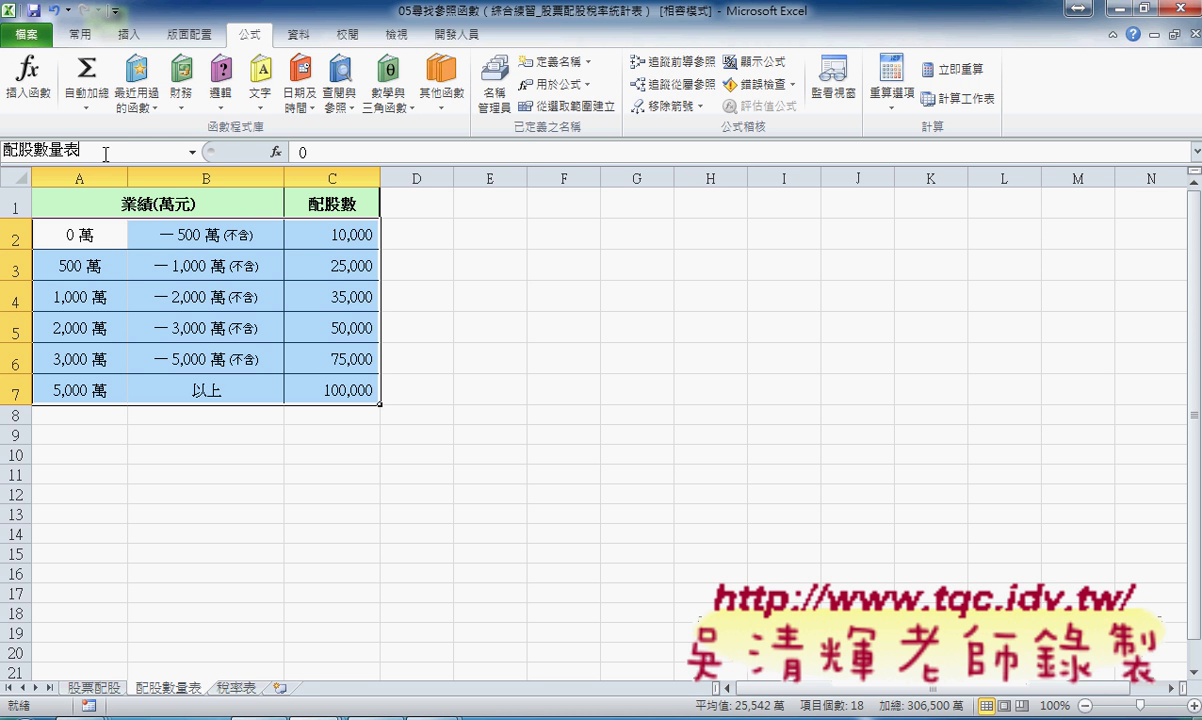
pyautogui.press('Return')
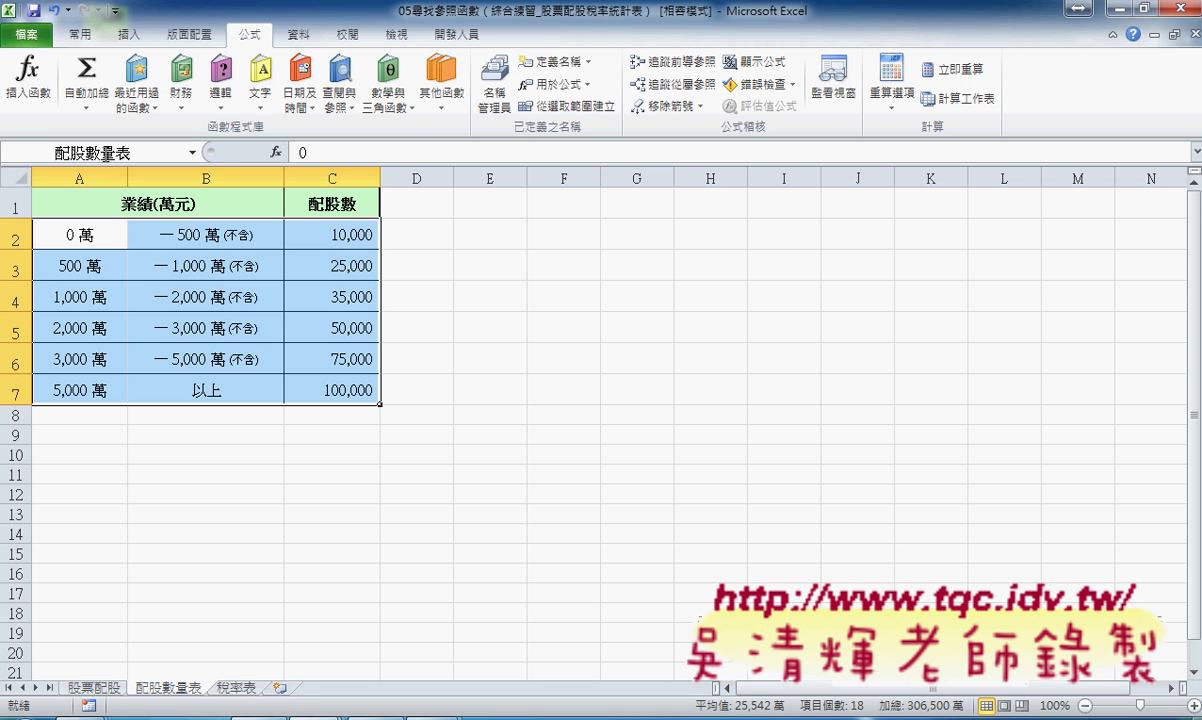
pyautogui.click(236, 510)
pyautogui.moveTo(57, 219); pyautogui.dragTo(325, 380)
# Step: Name range B1:E3 on the 稅率表 sheet '稅率表' via the Name Box
pyautogui.click(234, 688)
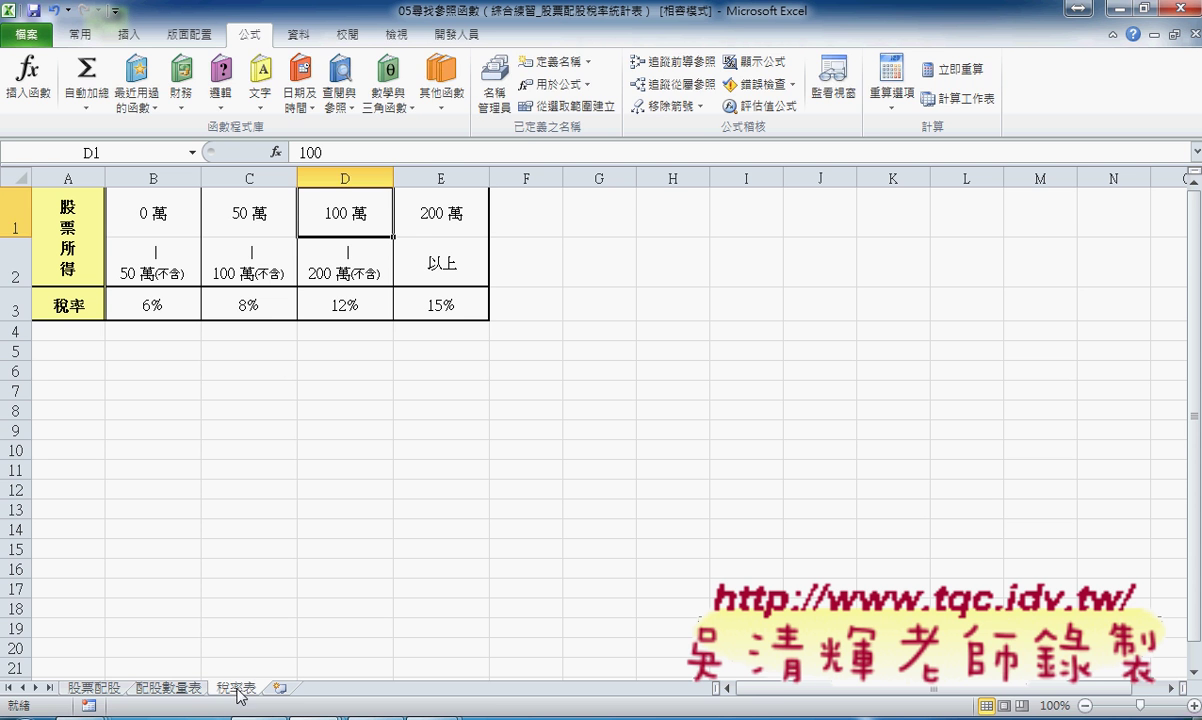
pyautogui.doubleClick(237, 689)
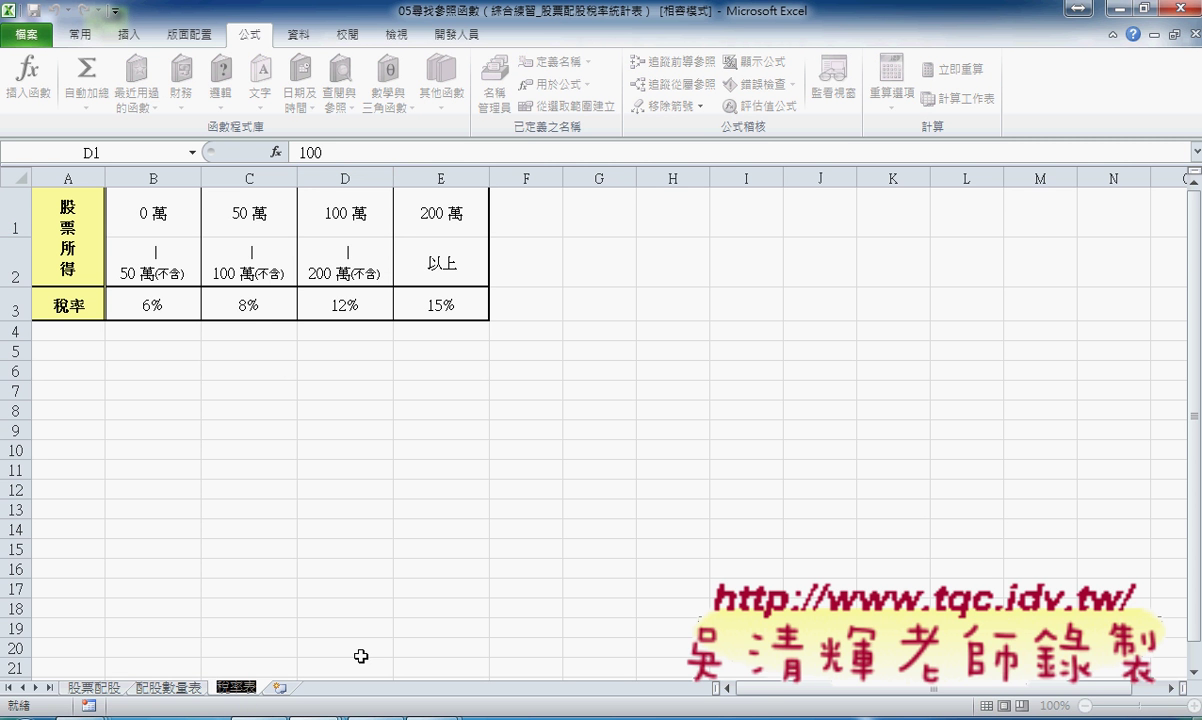
pyautogui.moveTo(150, 205); pyautogui.dragTo(440, 300)
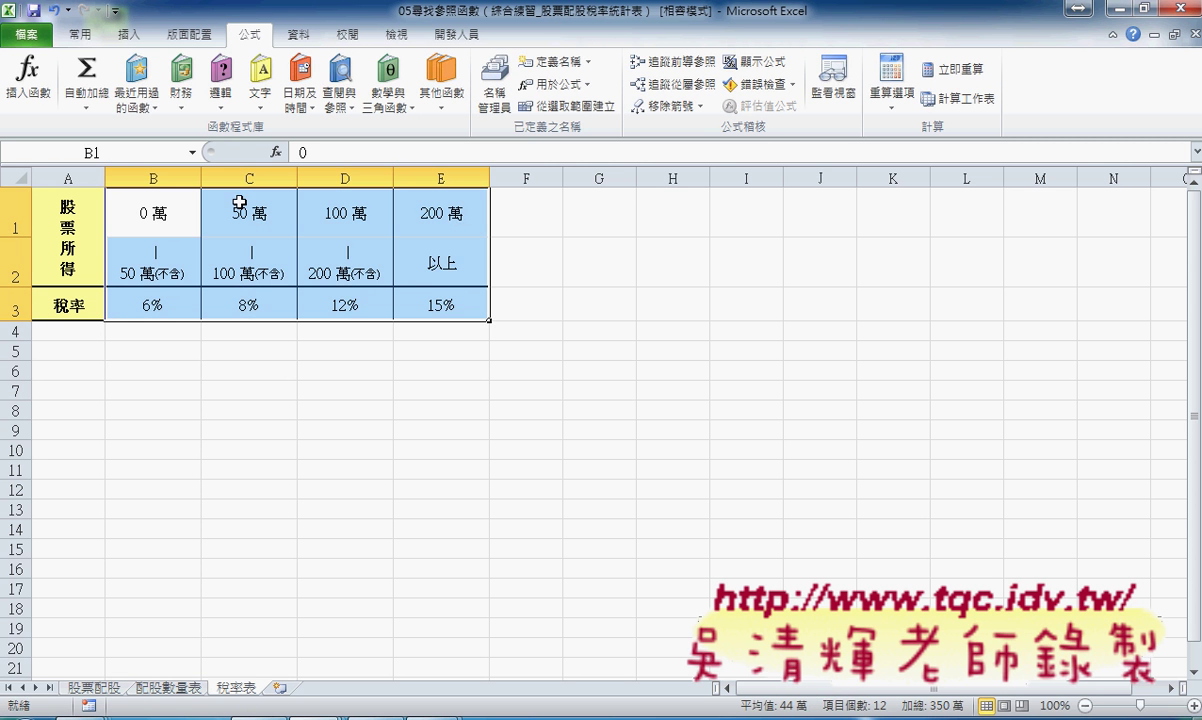
pyautogui.click(128, 152)
pyautogui.write('稅率表')
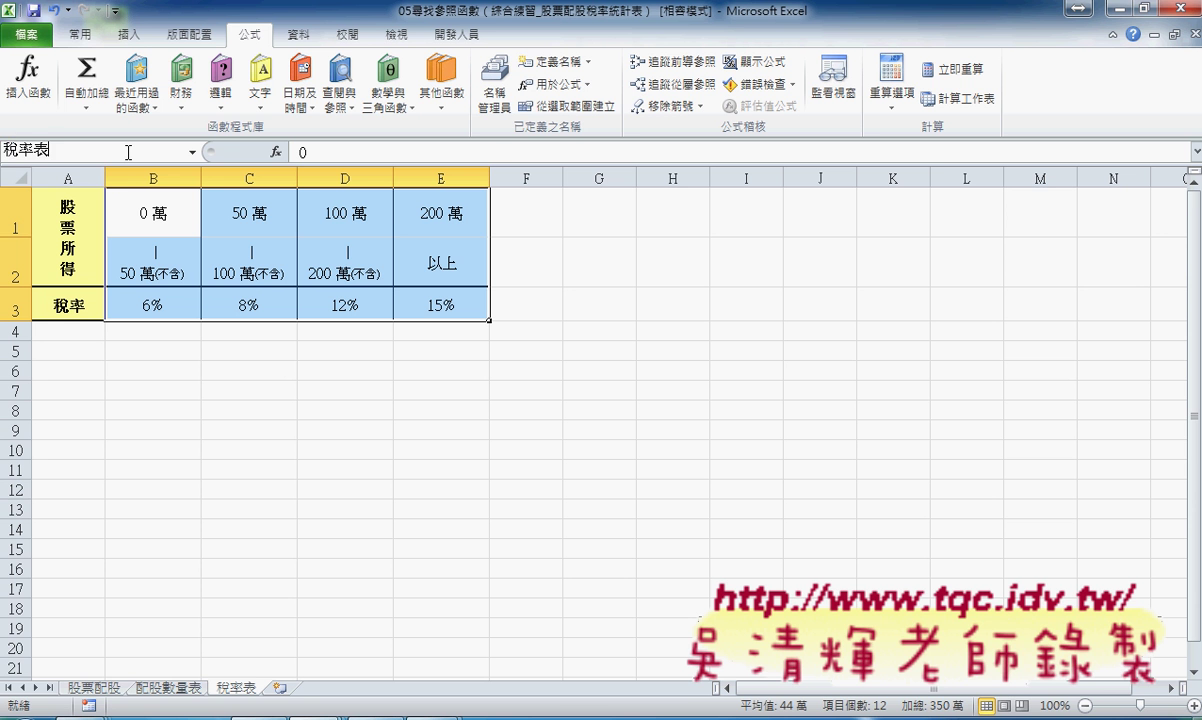
pyautogui.press('Return')
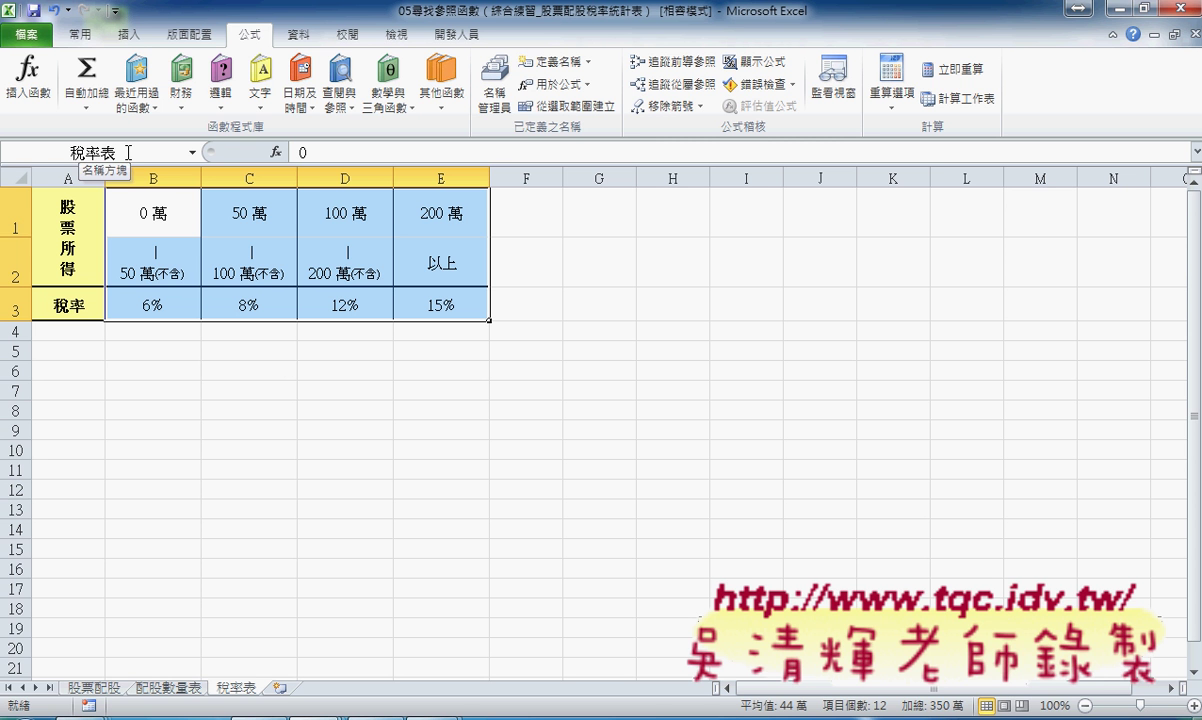
# Step: Consult the 配股數量表 table and enter trial share counts 3,500 in D4 and 25000 in D5
pyautogui.click(93, 688)
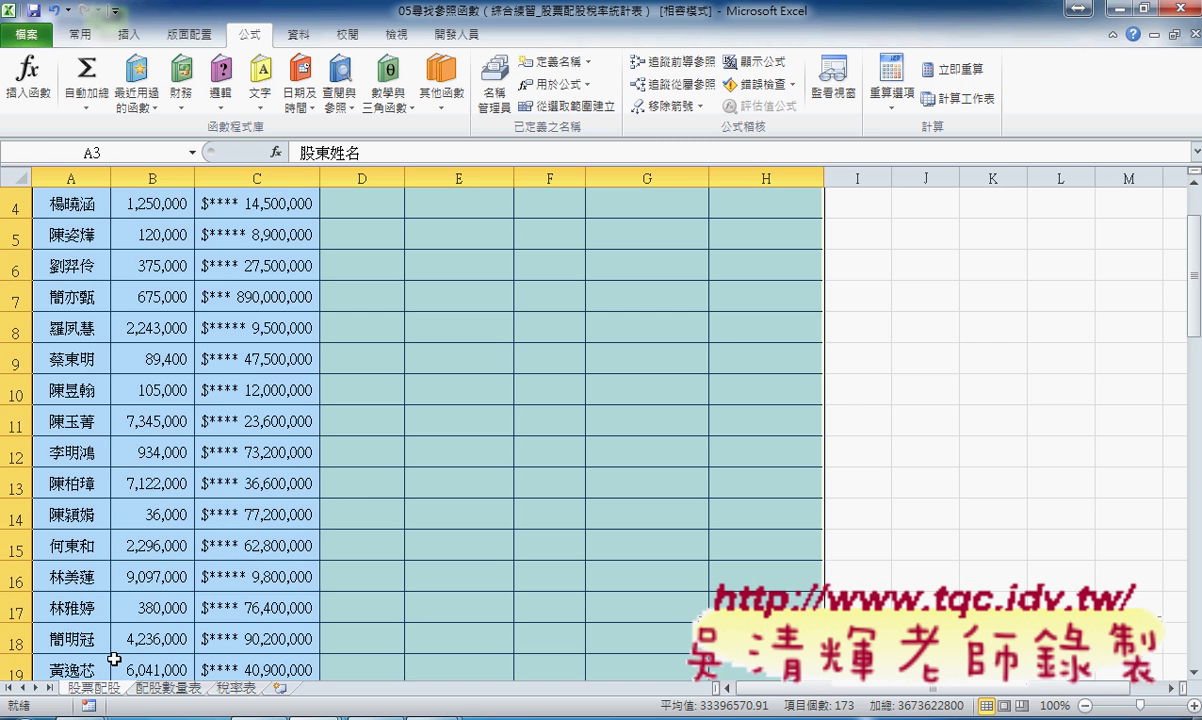
pyautogui.click(383, 283)
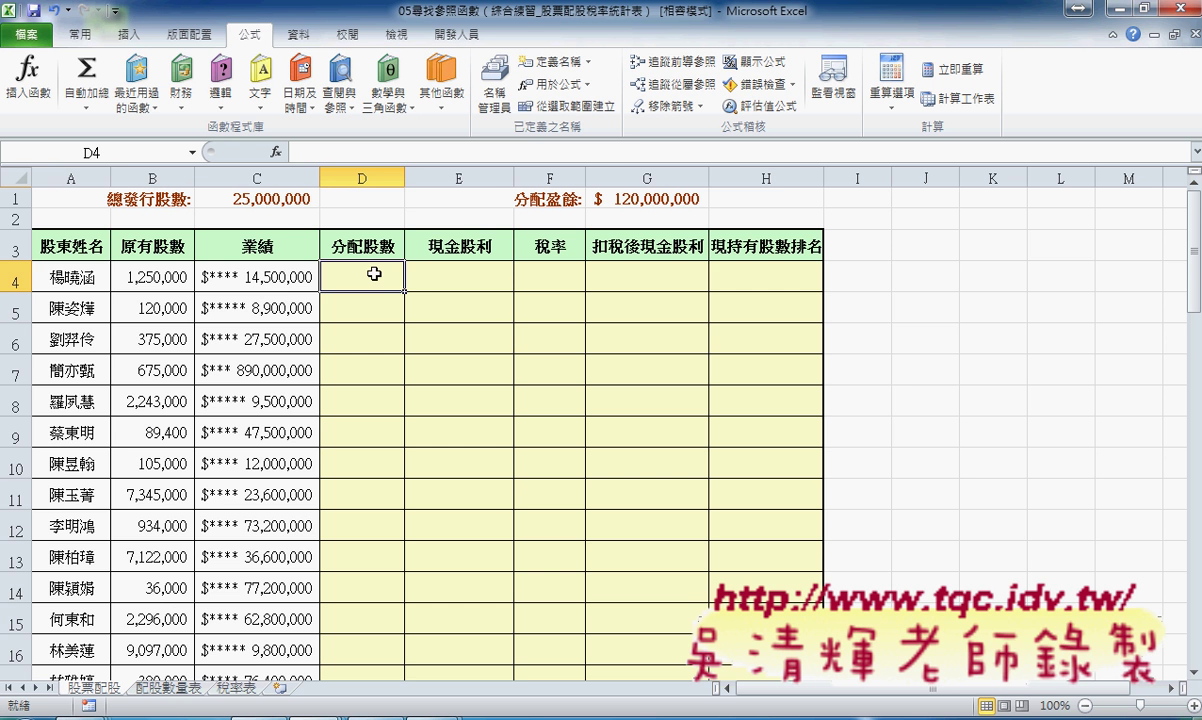
pyautogui.click(169, 689)
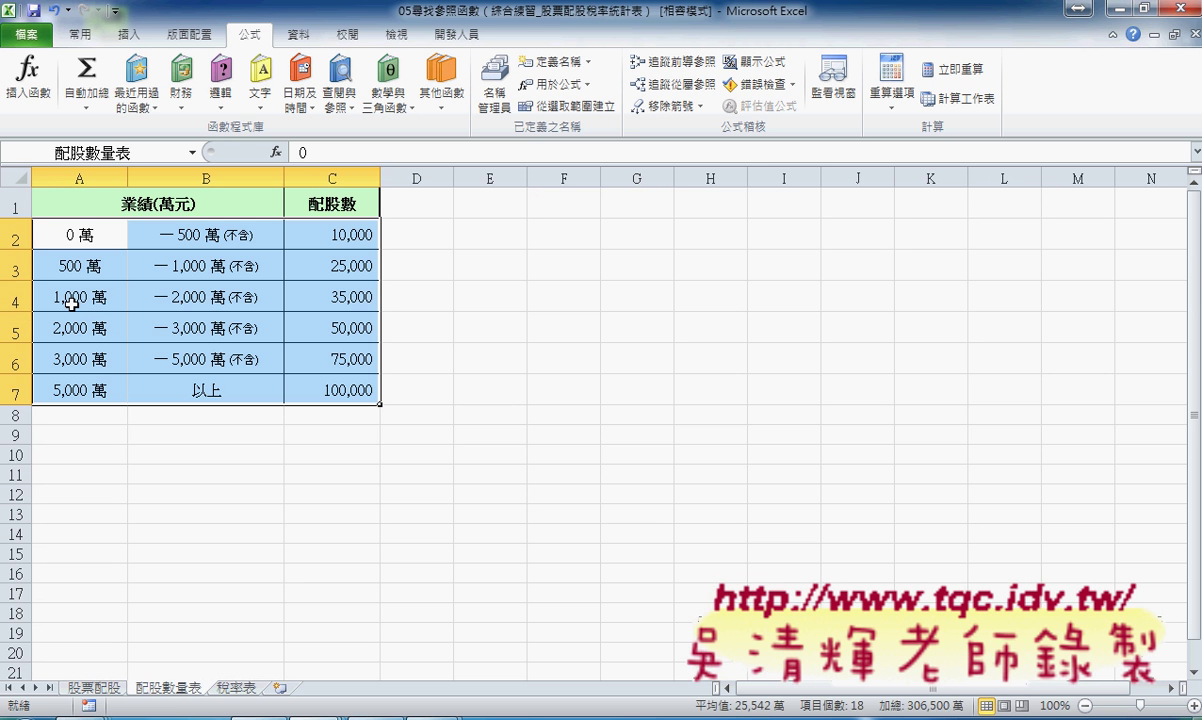
pyautogui.click(323, 303)
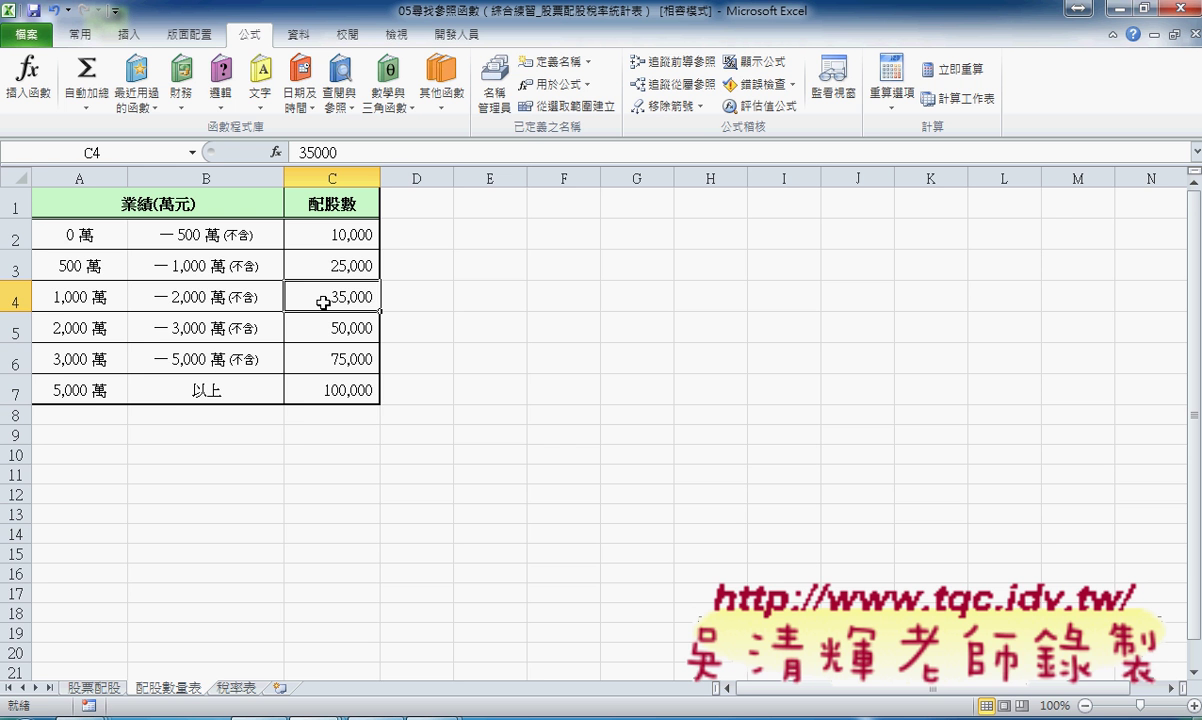
pyautogui.click(95, 688)
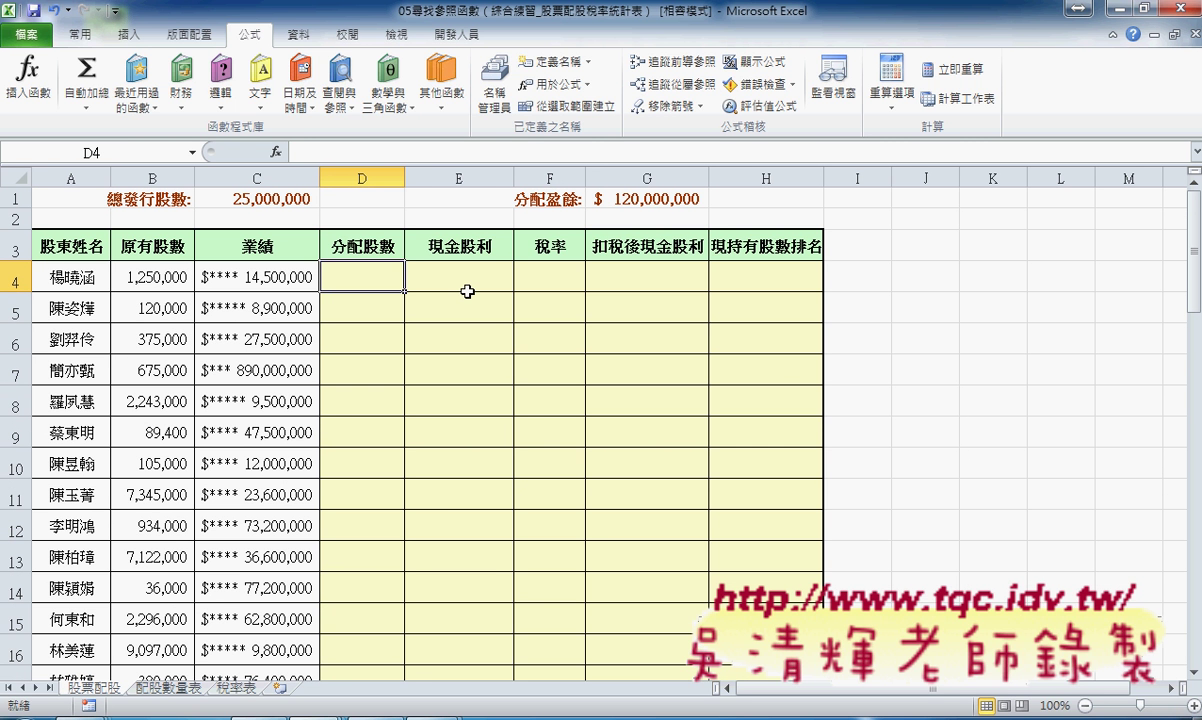
pyautogui.write('3,500')
pyautogui.press('Return')
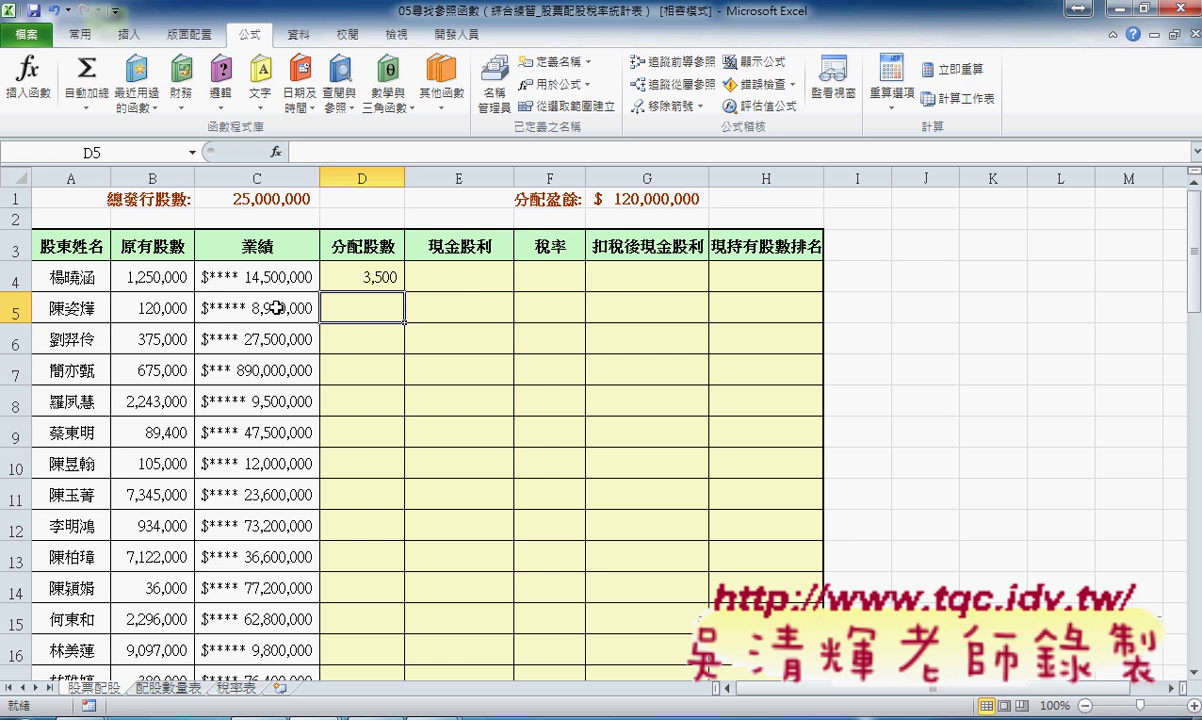
pyautogui.click(168, 688)
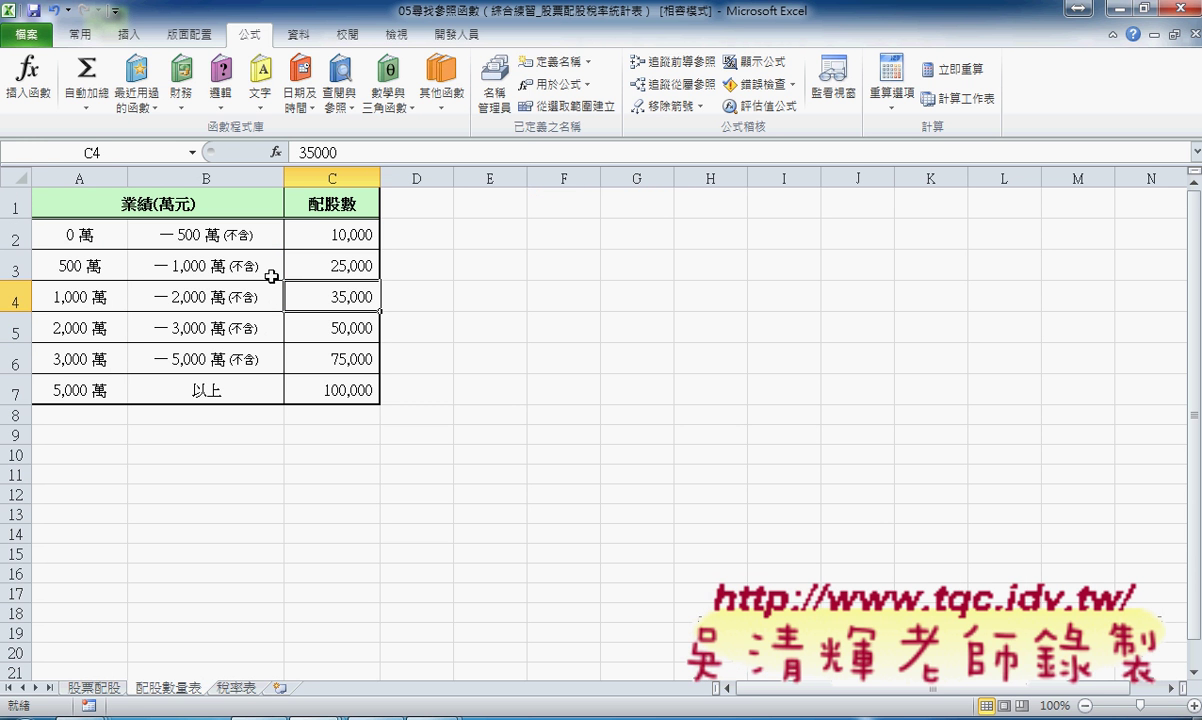
pyautogui.click(90, 688)
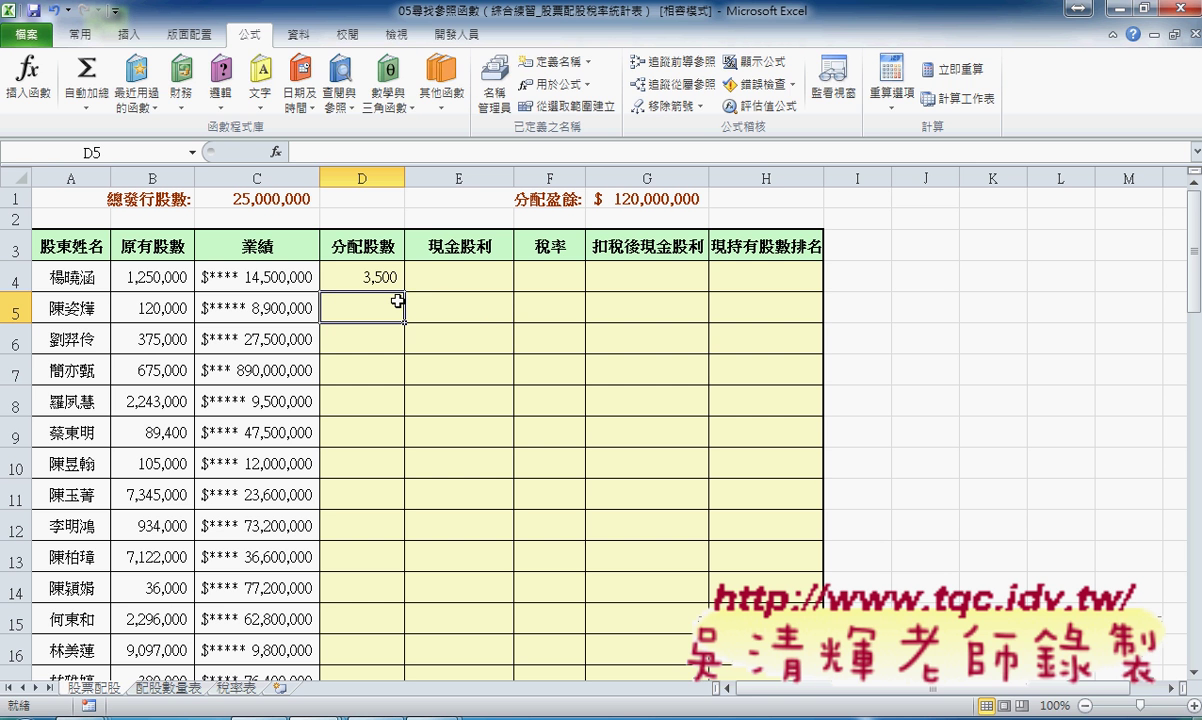
pyautogui.write('25000')
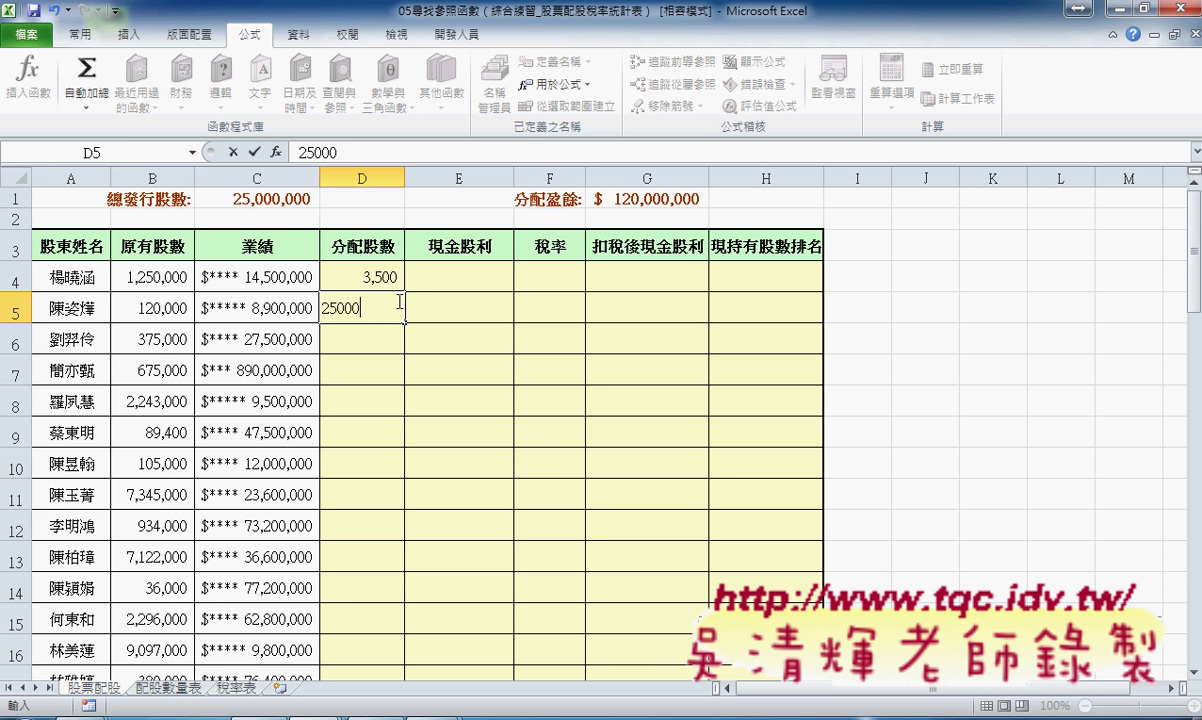
pyautogui.press('Return')
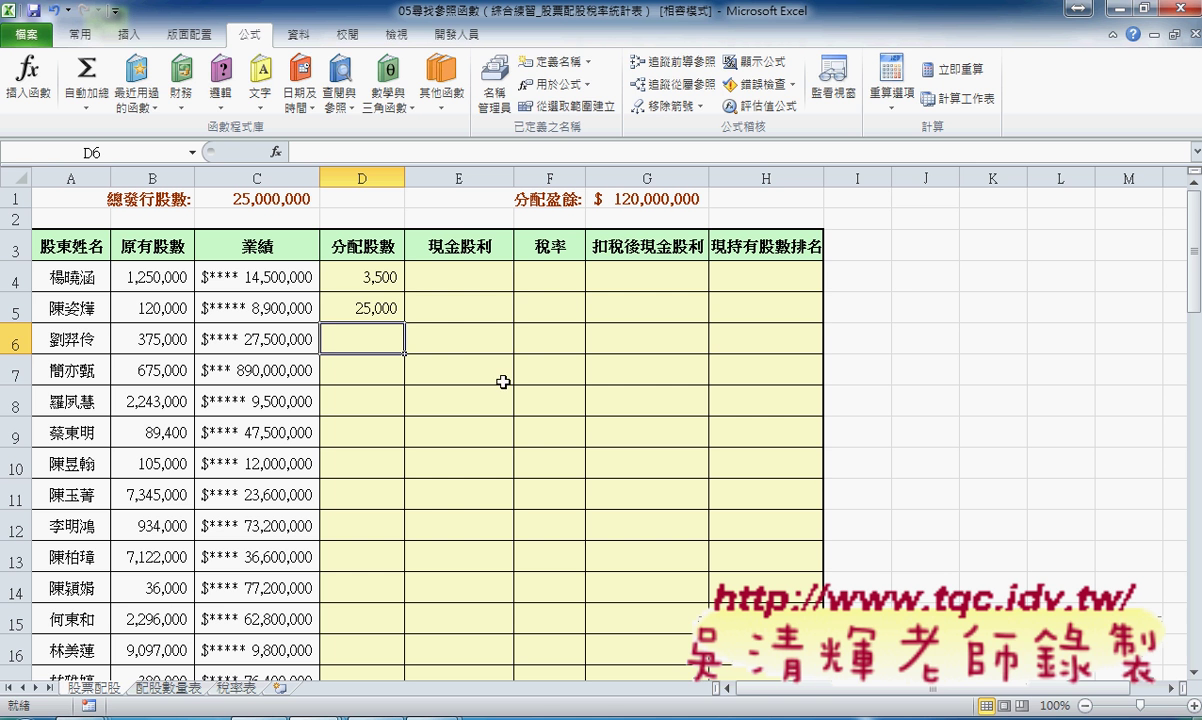
# Step: Correct D4 to 35,000, then clear the D4:D5 trial values and select D4
pyautogui.doubleClick(388, 277)
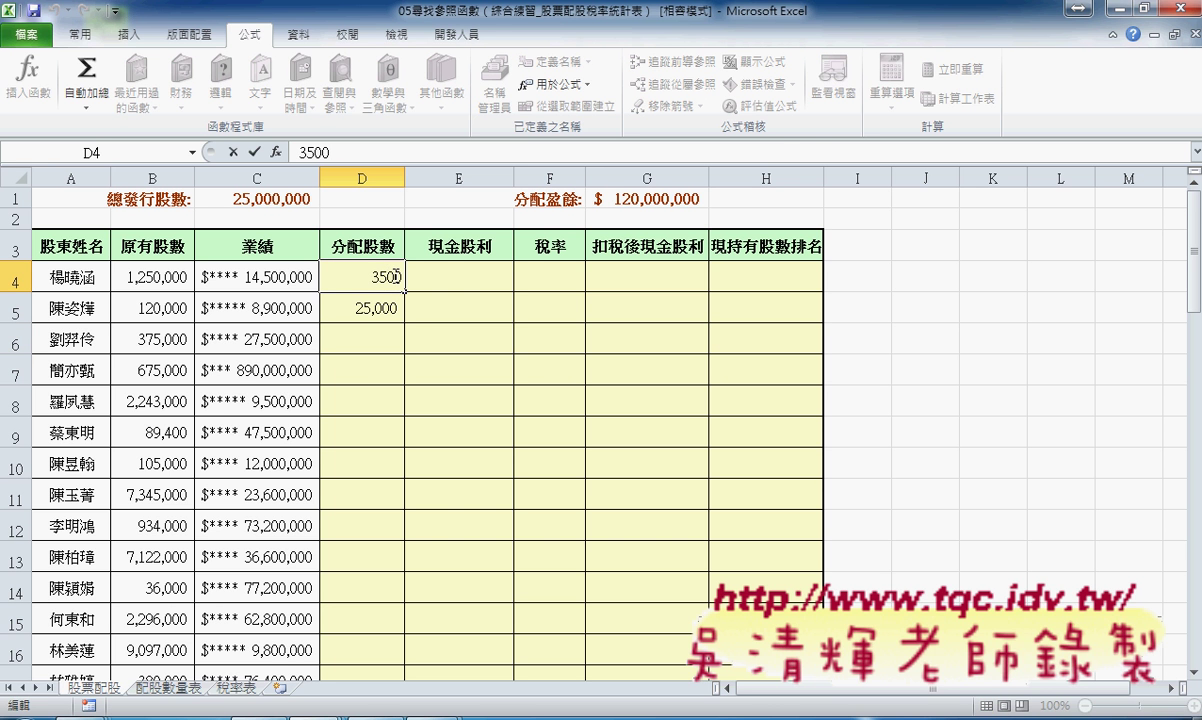
pyautogui.write('0')
pyautogui.click(390, 338)
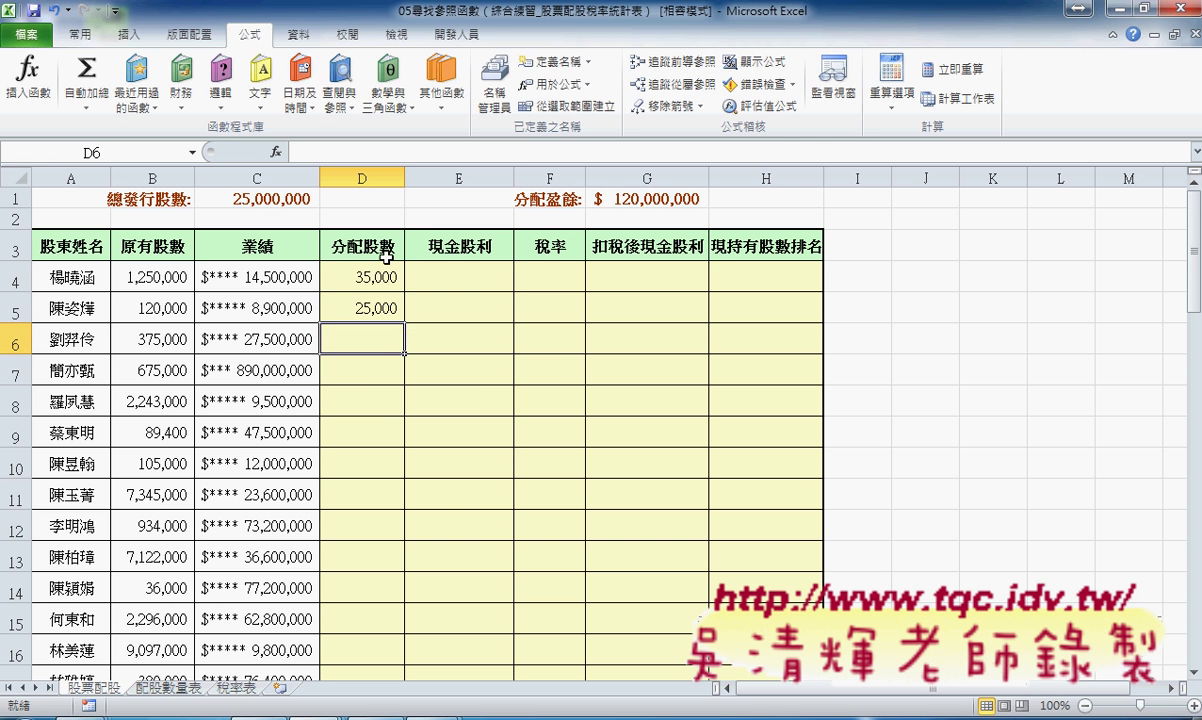
pyautogui.moveTo(386, 275); pyautogui.dragTo(390, 316)
pyautogui.press('Delete')
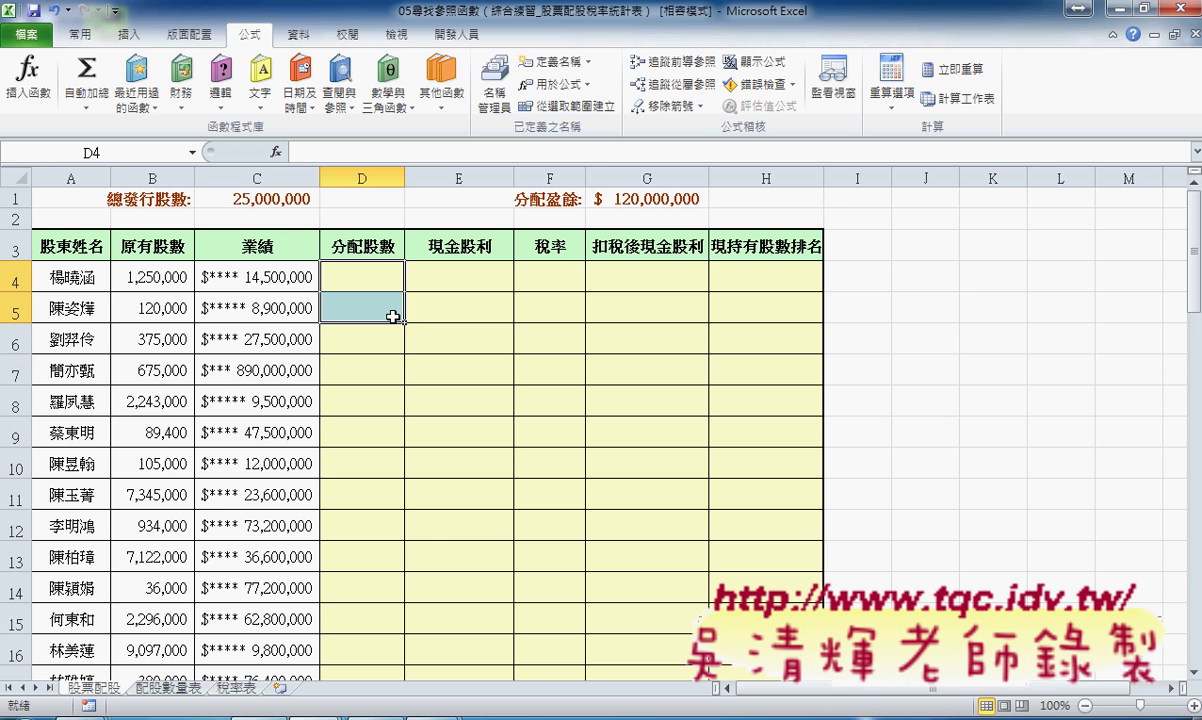
pyautogui.click(394, 279)
# Step: Start a VLOOKUP in D4 with lookup value C4/10000
pyautogui.click(276, 151)
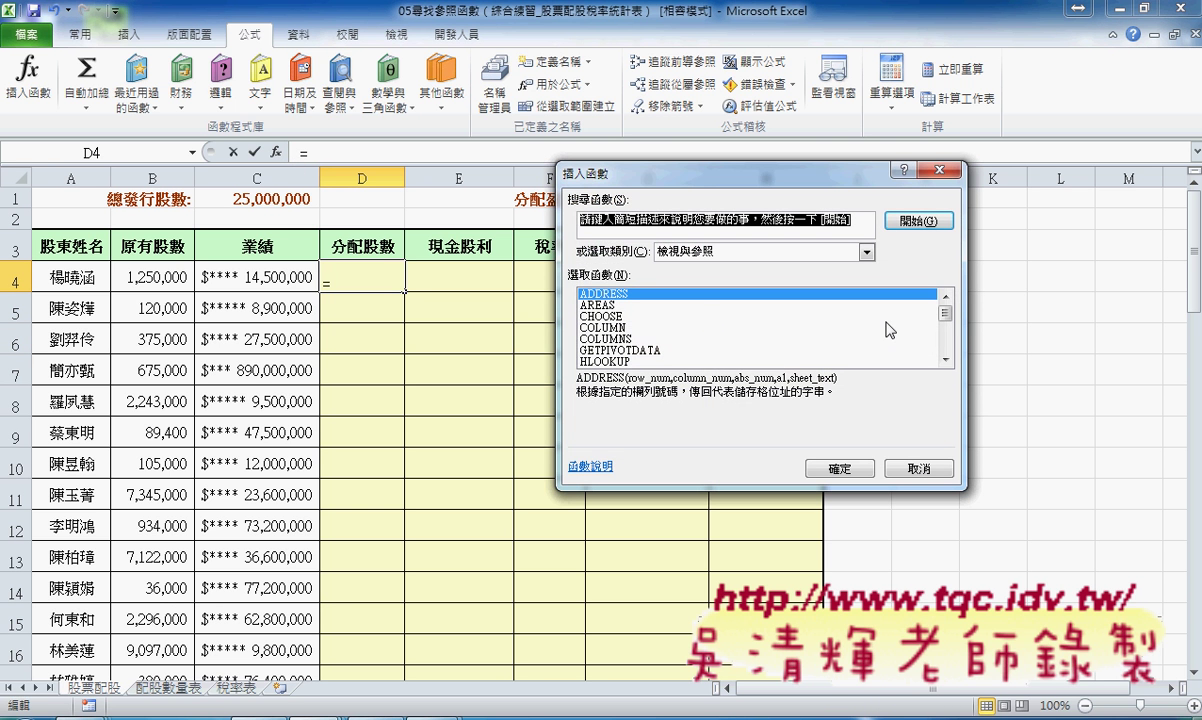
pyautogui.scroll(-4, 889, 330)
pyautogui.click(606, 362)
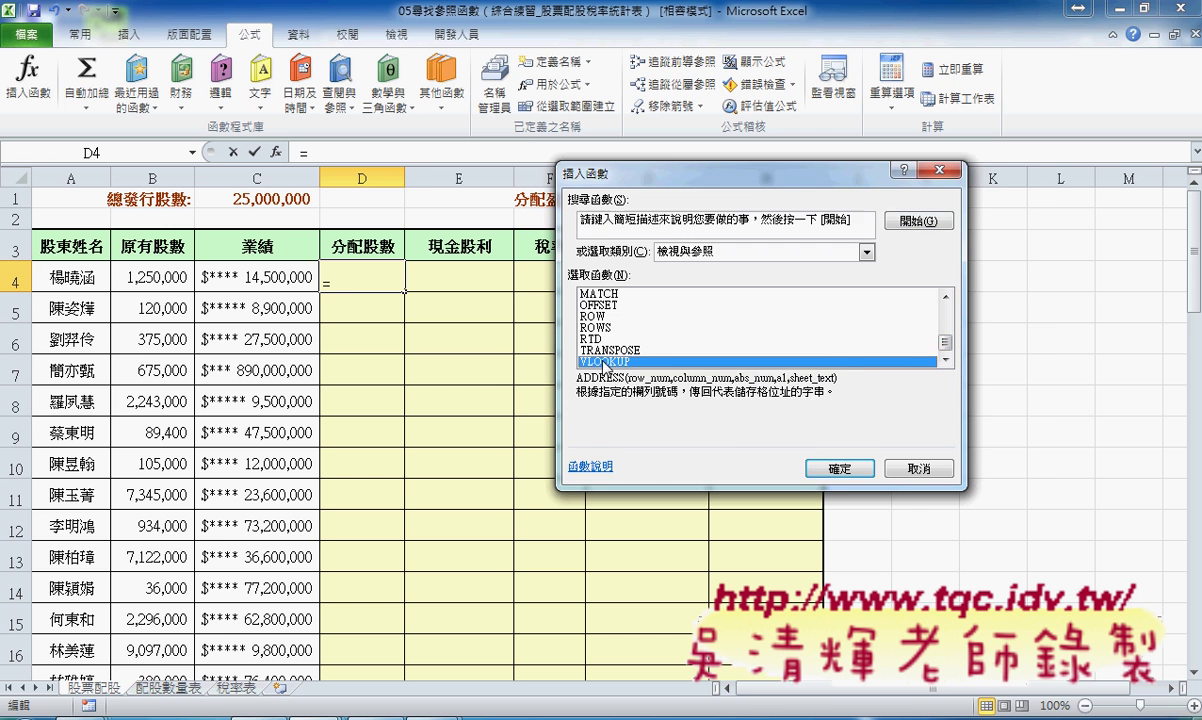
pyautogui.click(839, 468)
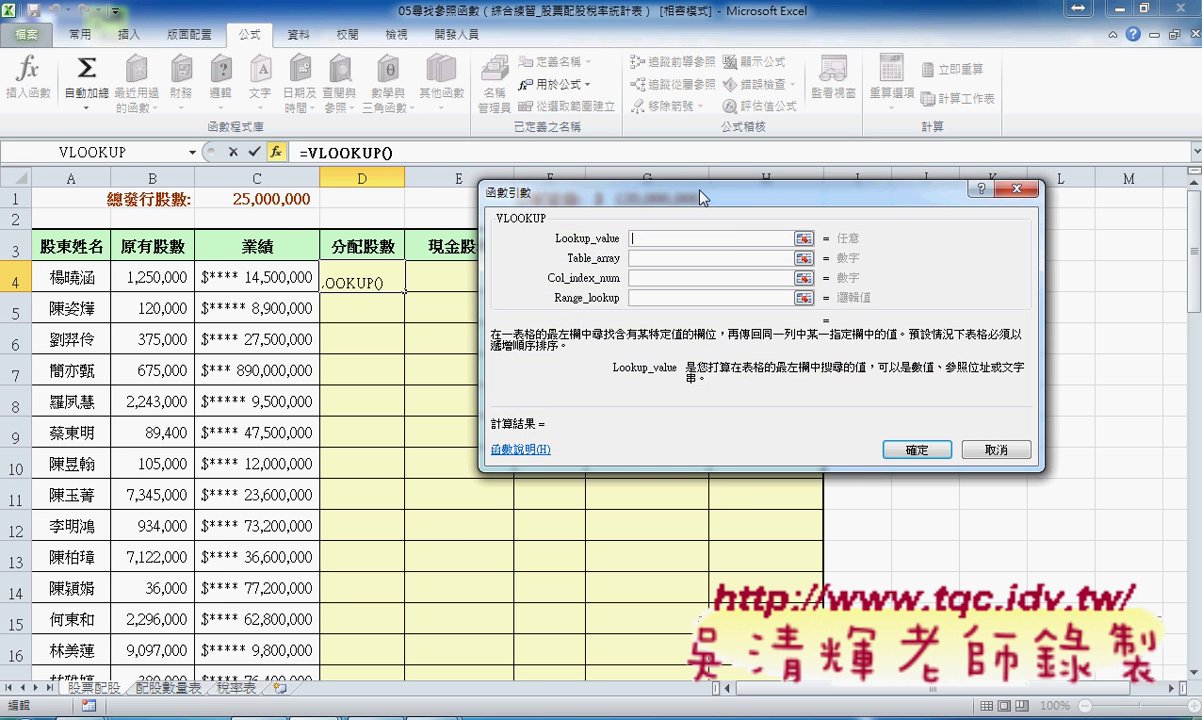
pyautogui.moveTo(703, 197); pyautogui.dragTo(747, 196)
pyautogui.click(262, 274)
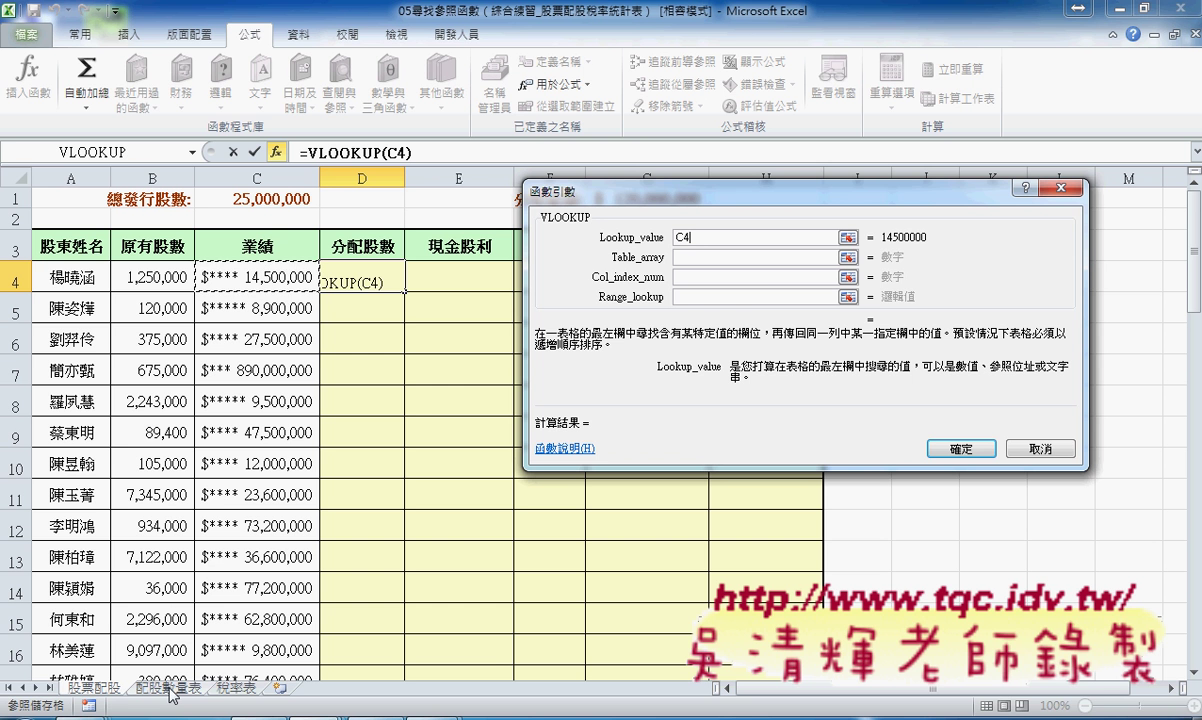
pyautogui.write('/')
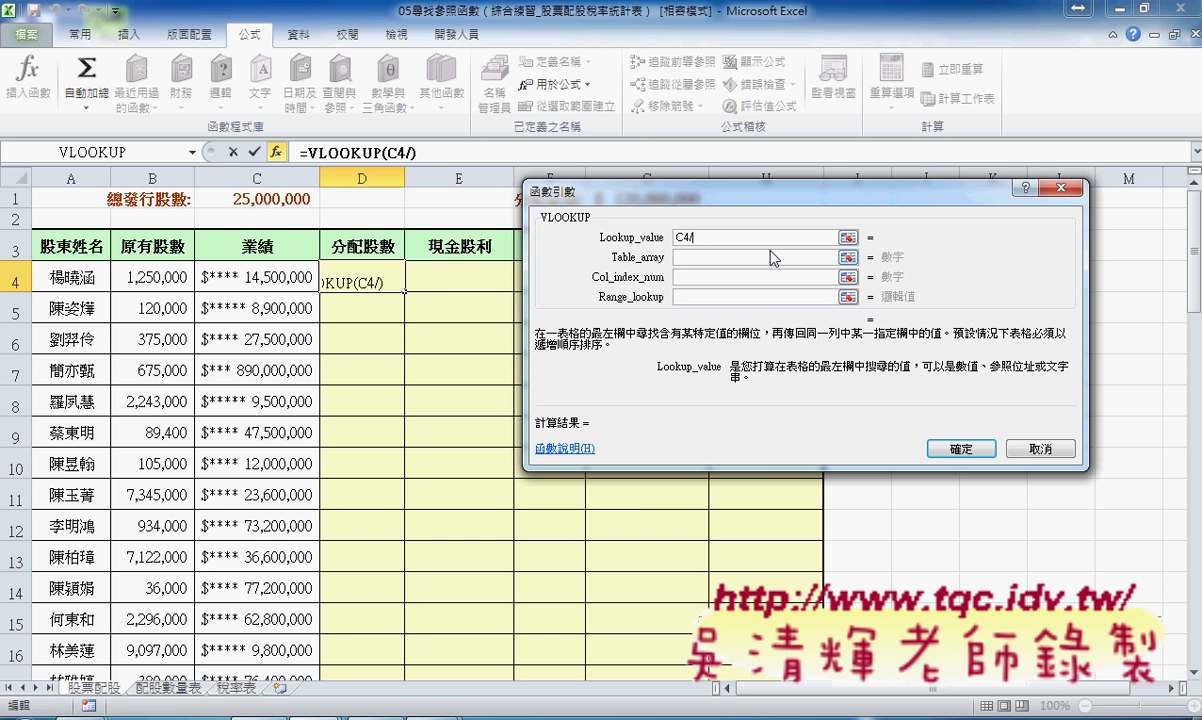
pyautogui.write('10000')
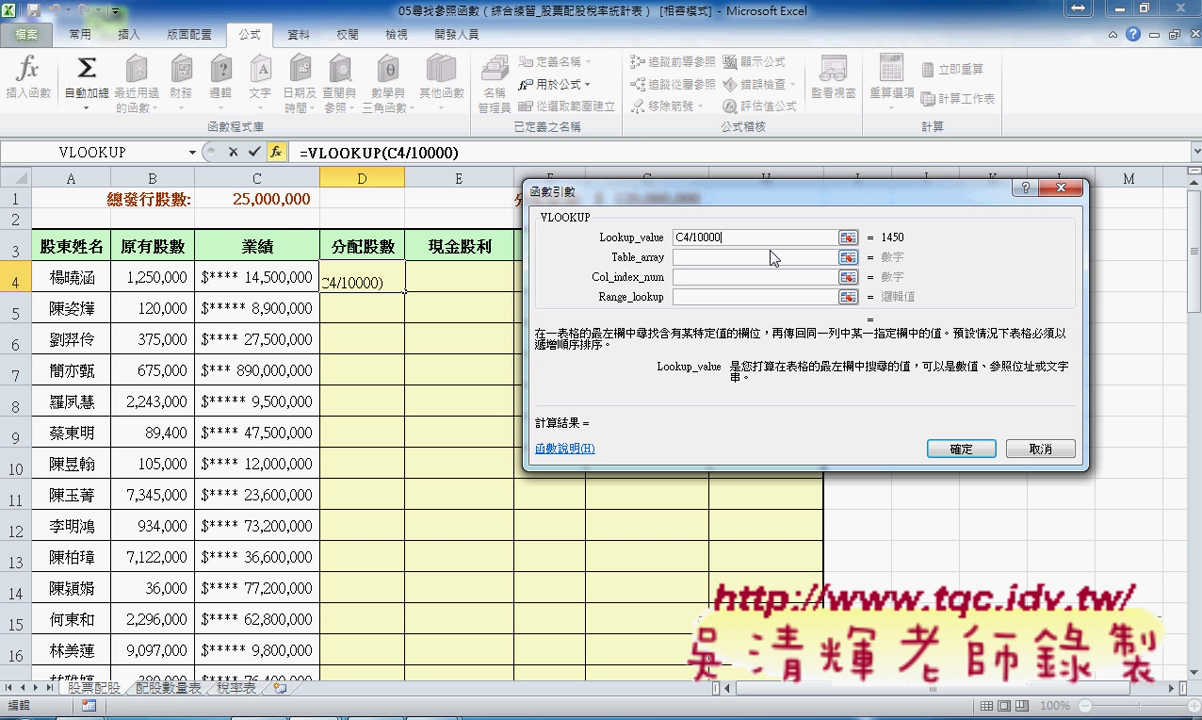
# Step: Paste the defined name 配股數量表 as the VLOOKUP table range
pyautogui.click(759, 258)
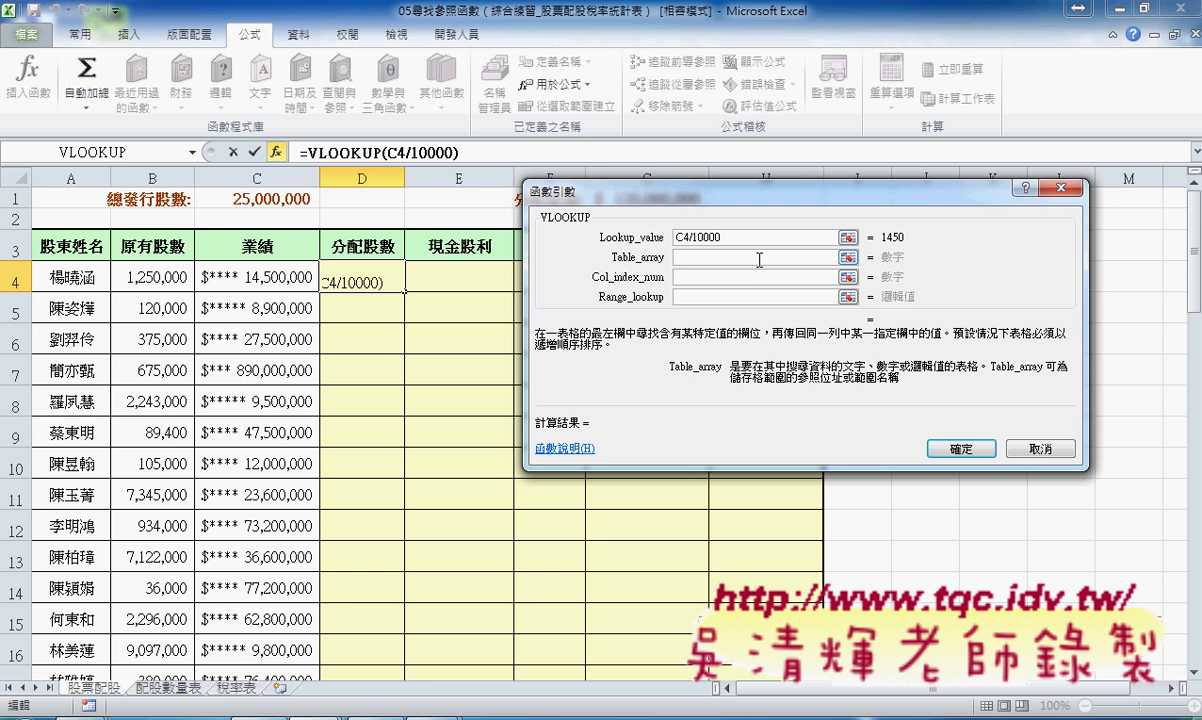
pyautogui.press('F3')
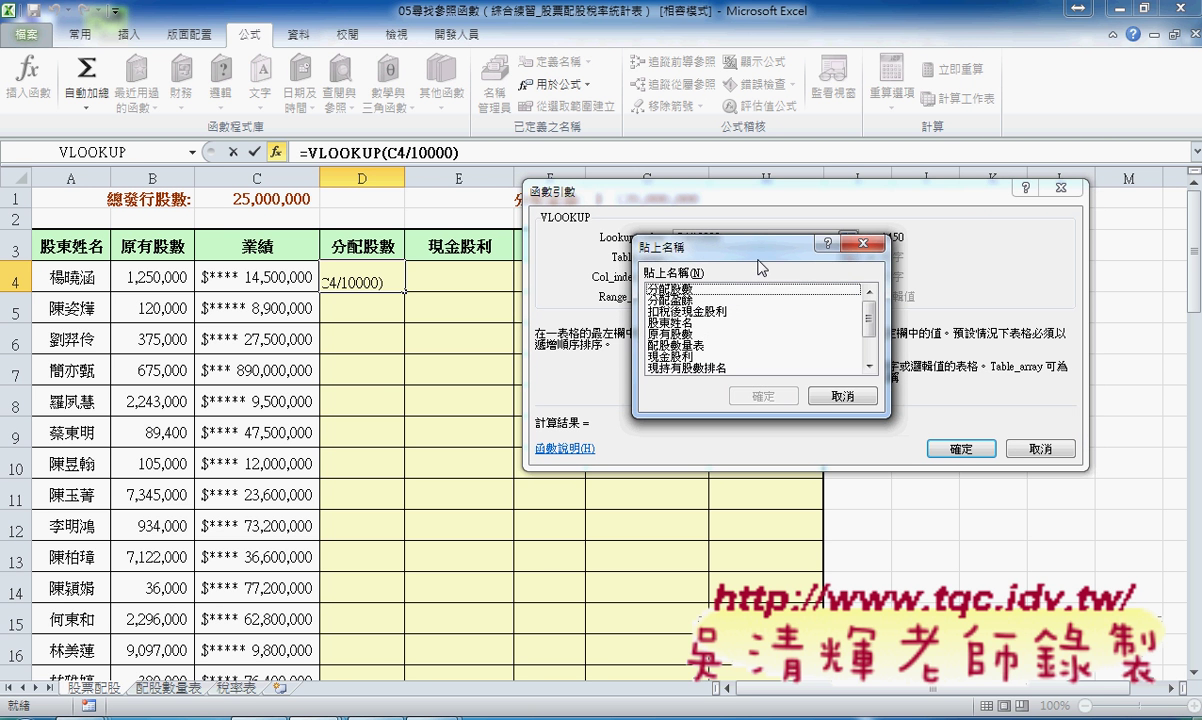
pyautogui.click(671, 346)
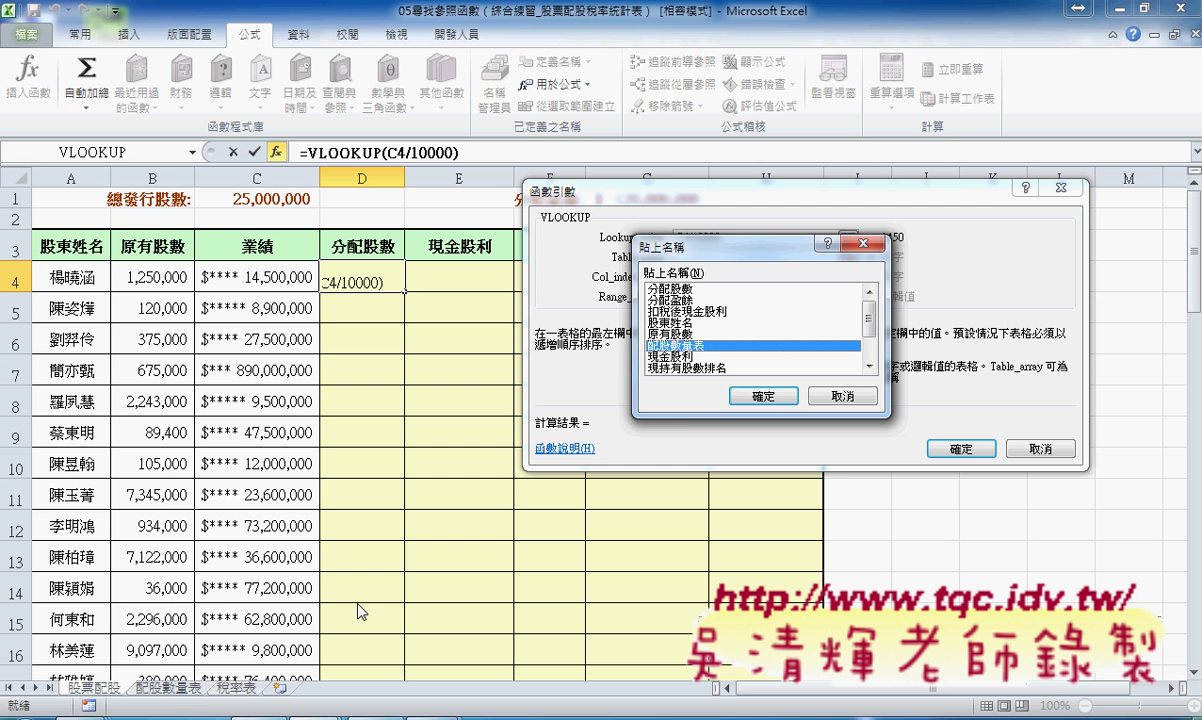
pyautogui.click(762, 397)
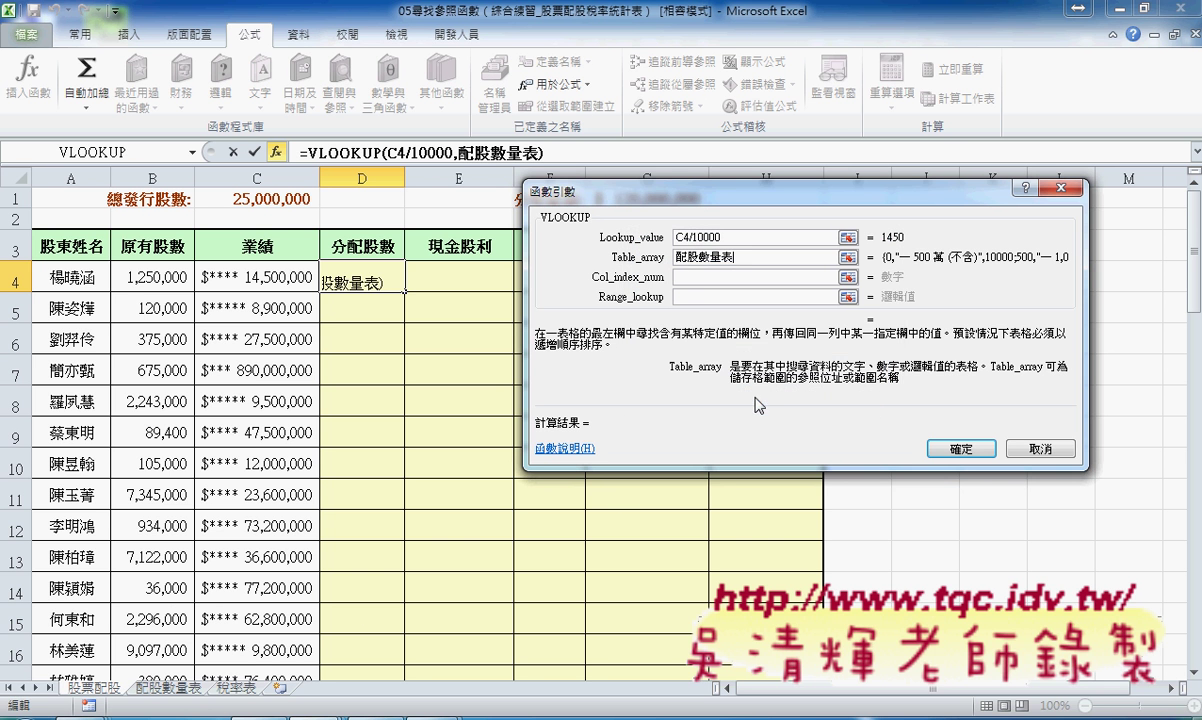
# Step: Set column index 3 and range lookup 1, completing =VLOOKUP(C4/10000,配股數量表,3,1)
pyautogui.click(693, 276)
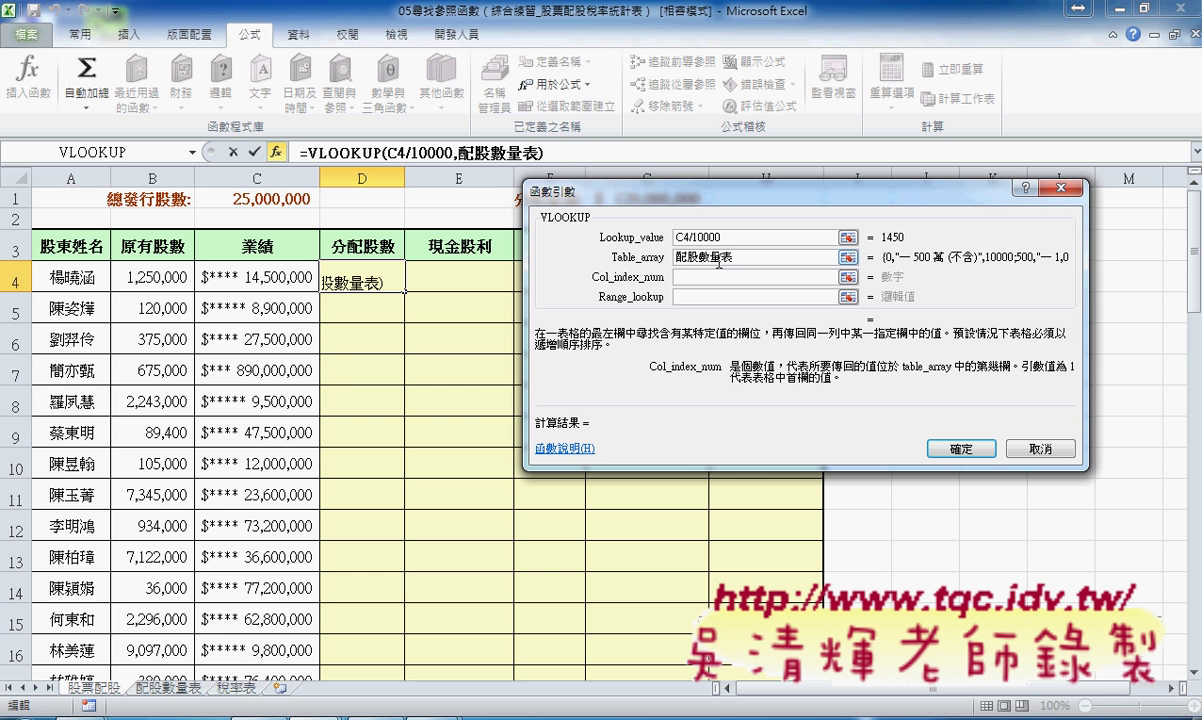
pyautogui.click(718, 262)
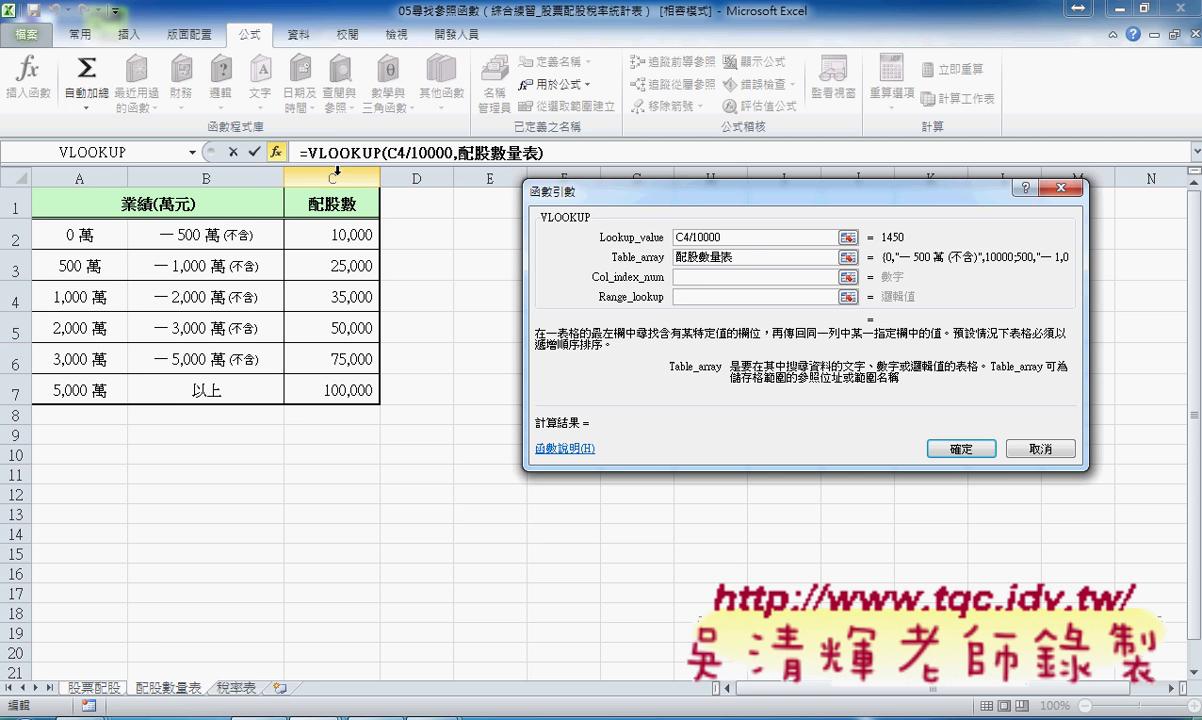
pyautogui.click(694, 277)
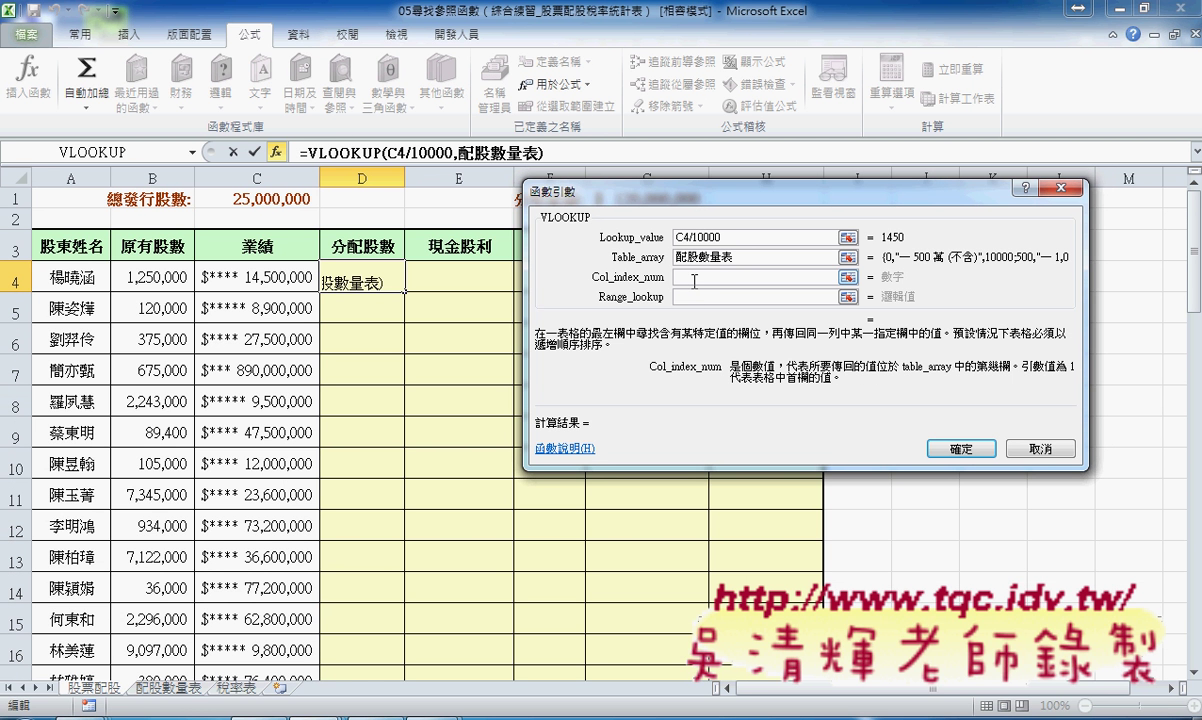
pyautogui.write('3')
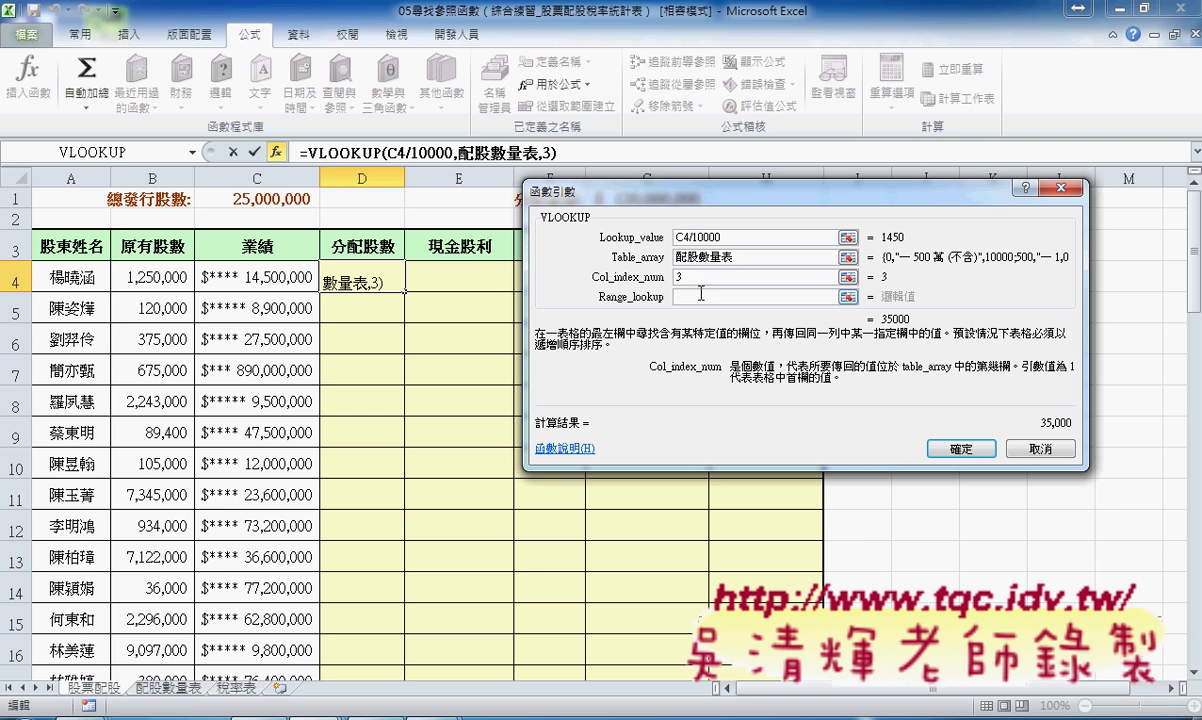
pyautogui.click(699, 297)
pyautogui.click(739, 258)
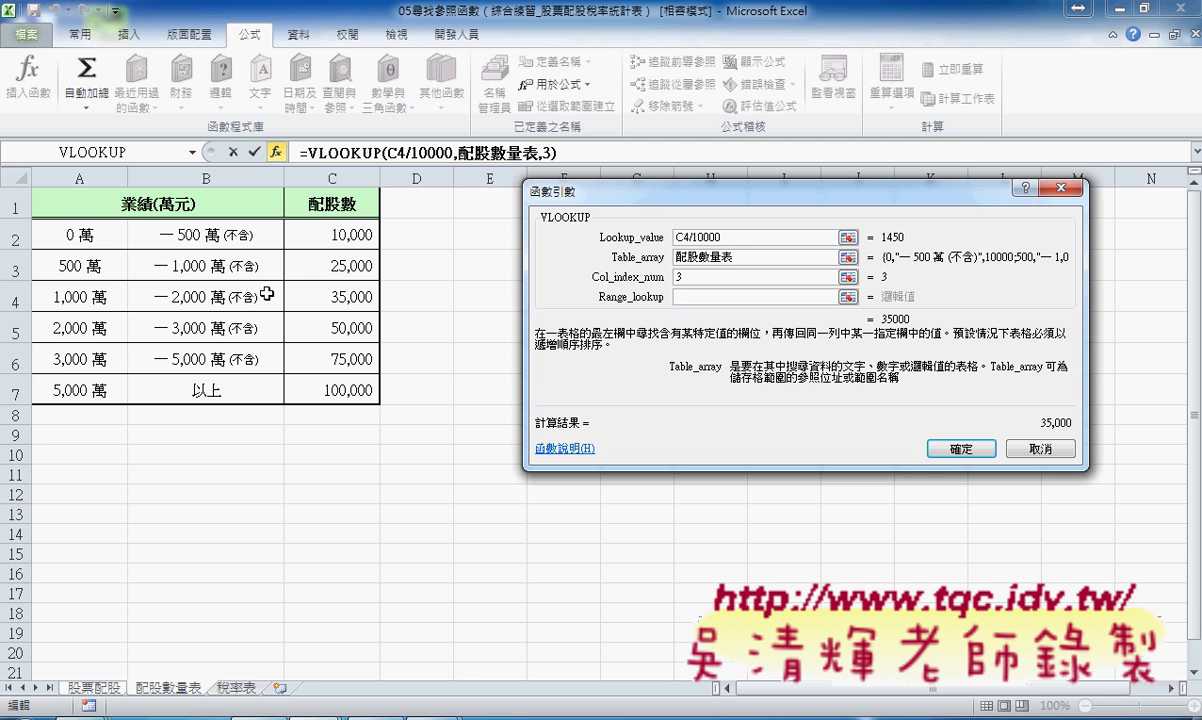
pyautogui.click(697, 297)
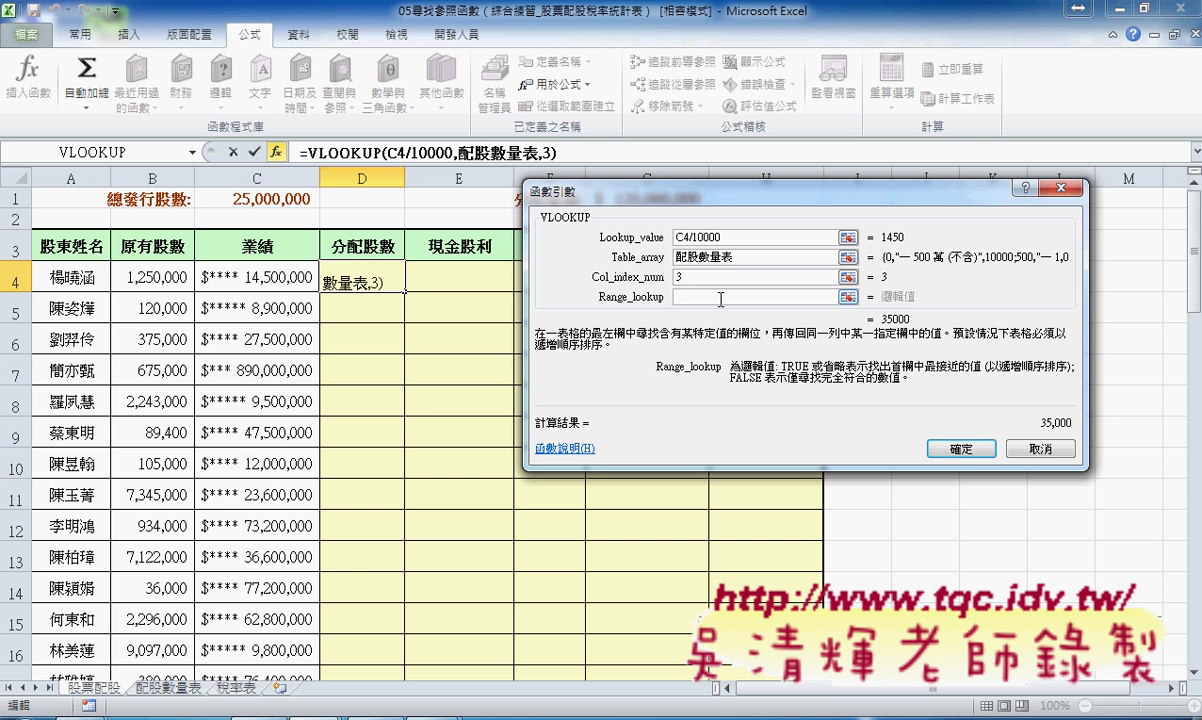
pyautogui.write('1')
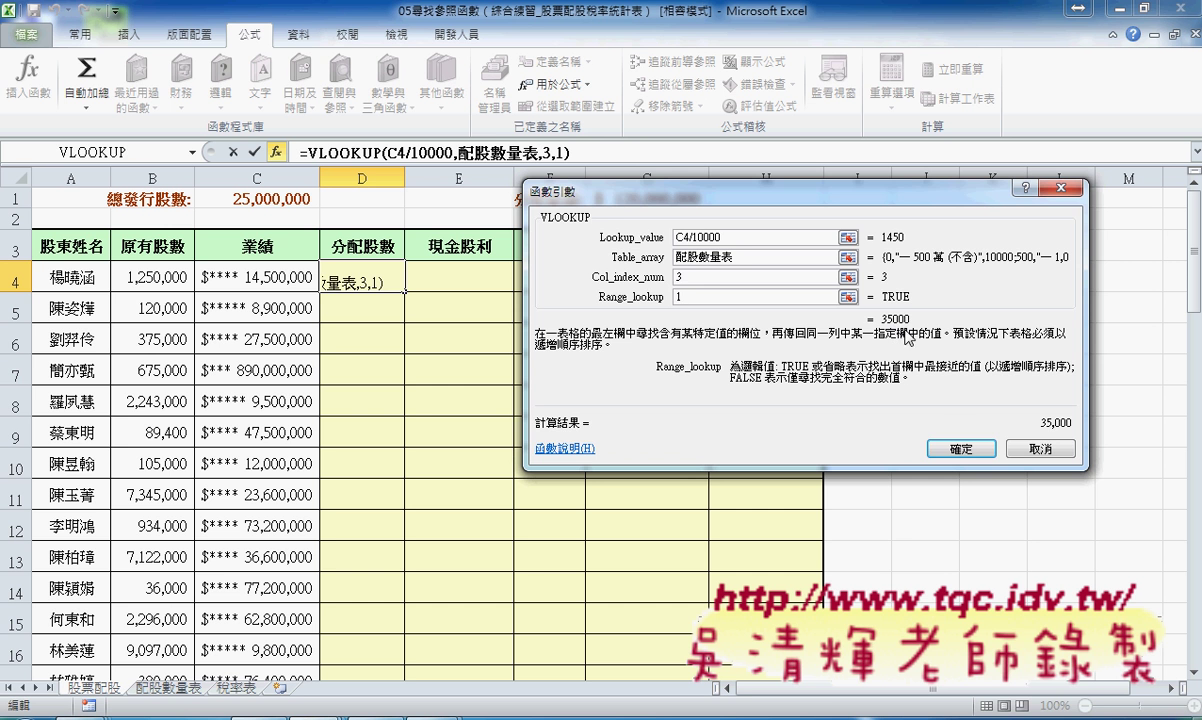
pyautogui.click(961, 447)
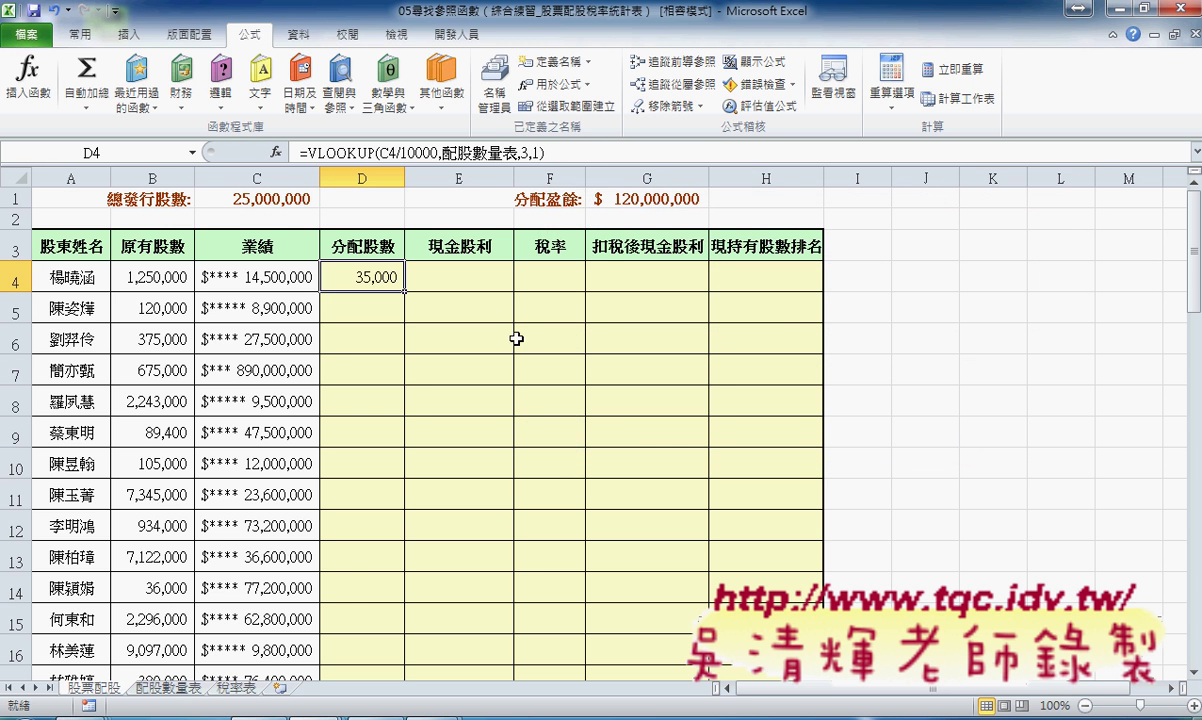
# Step: Fill the D4 formula down column D, then switch to the 05尋找與參照函數練習 workbook
pyautogui.doubleClick(405, 289)
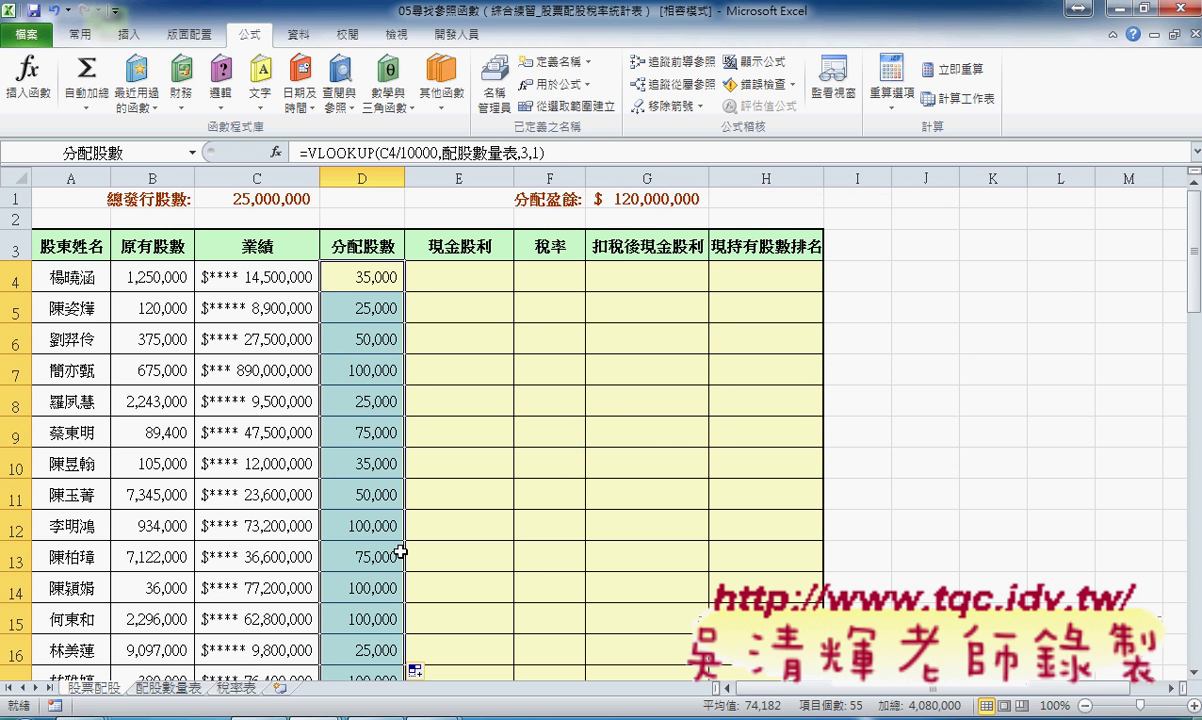
pyautogui.click(459, 283)
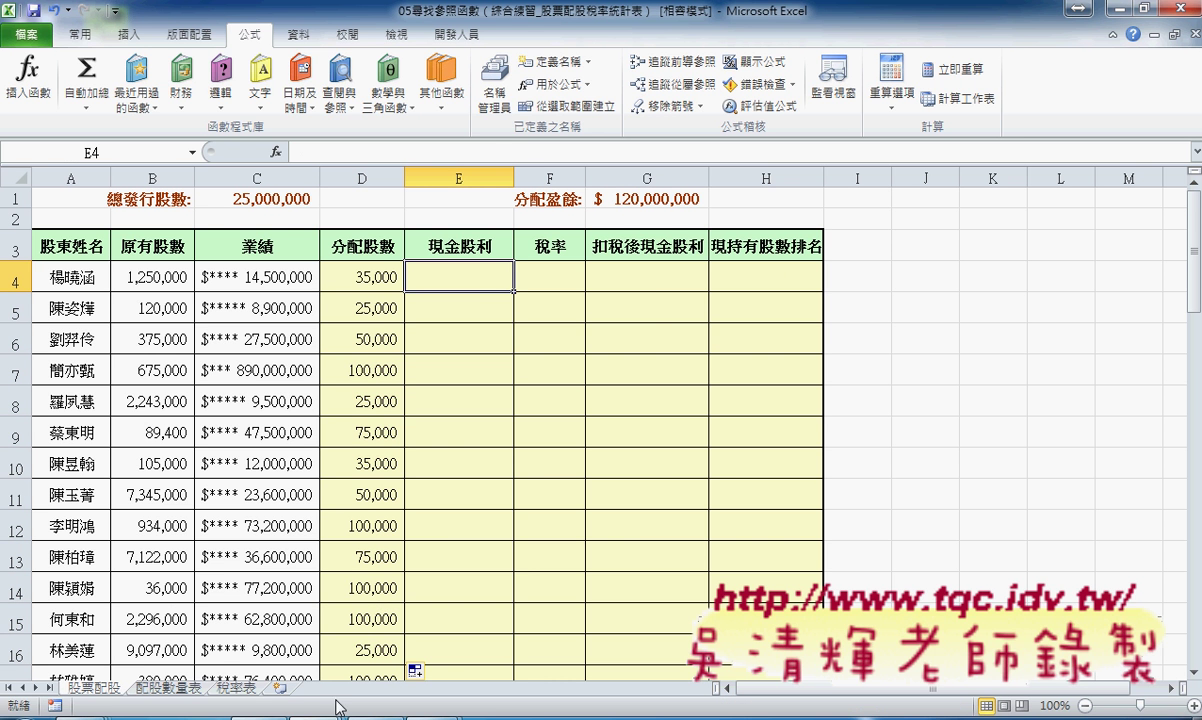
pyautogui.click(328, 626)
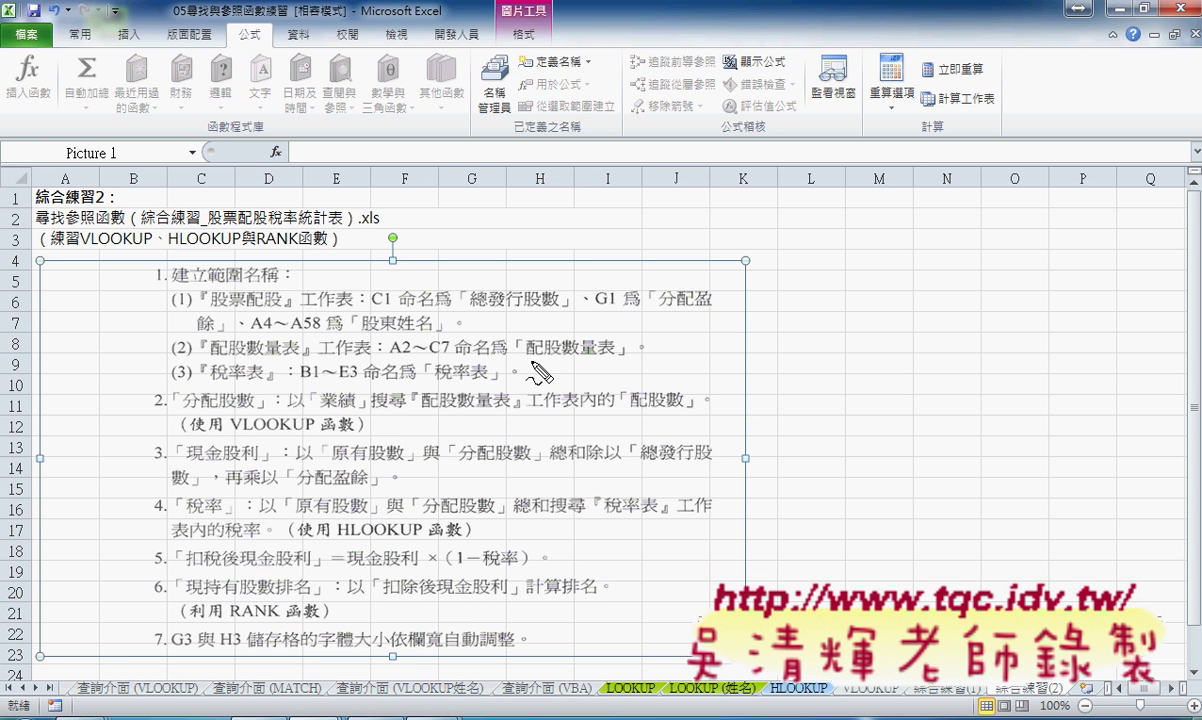
# Step: Review the instruction text and select cell E4 for the cash dividend
pyautogui.moveTo(533, 353); pyautogui.dragTo(603, 356)
pyautogui.moveTo(450, 379); pyautogui.dragTo(490, 376)
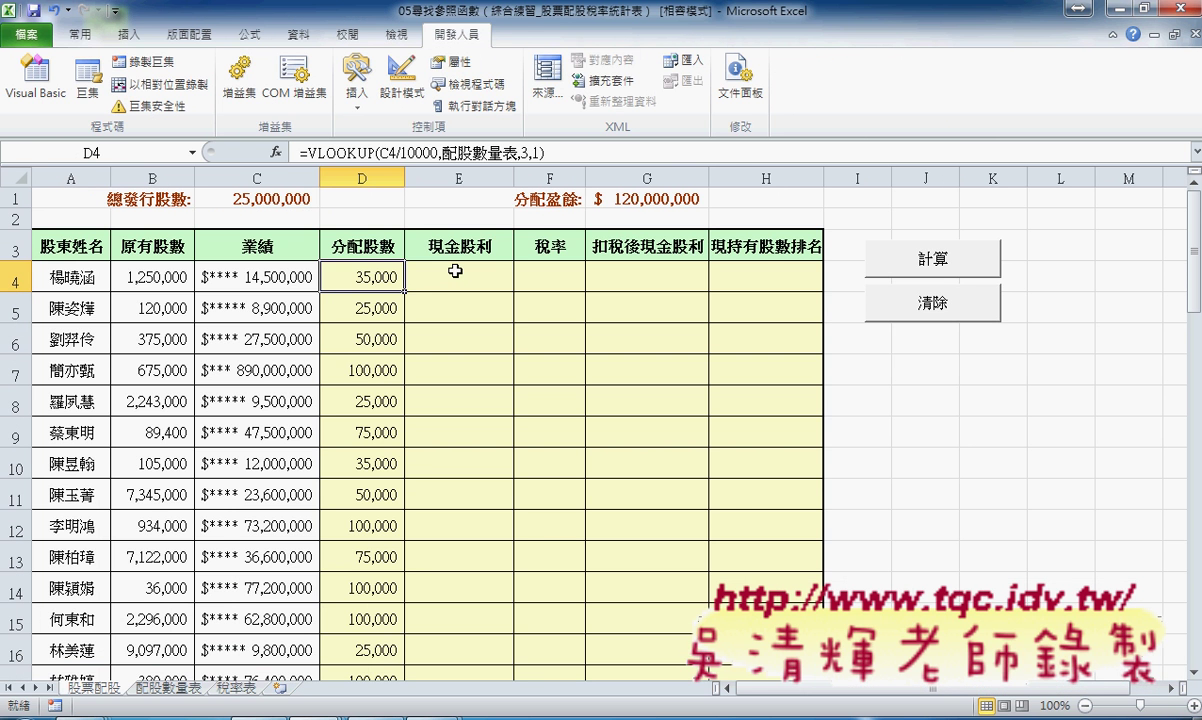
pyautogui.click(468, 282)
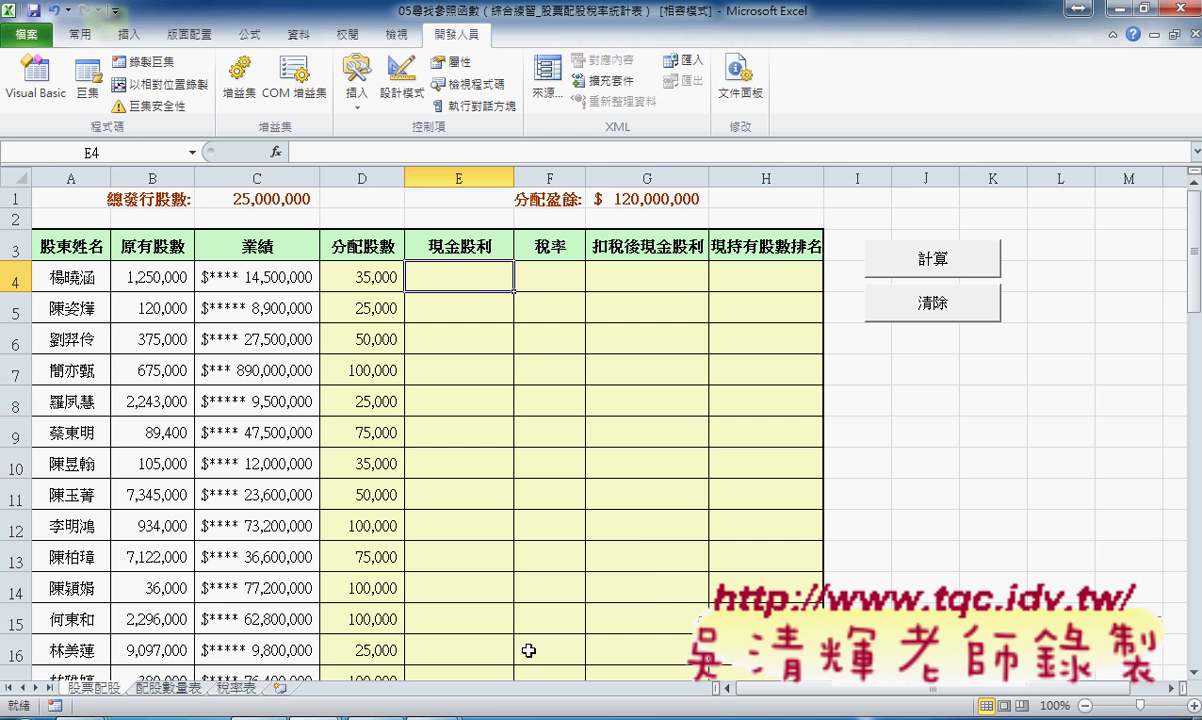
pyautogui.moveTo(300, 712)
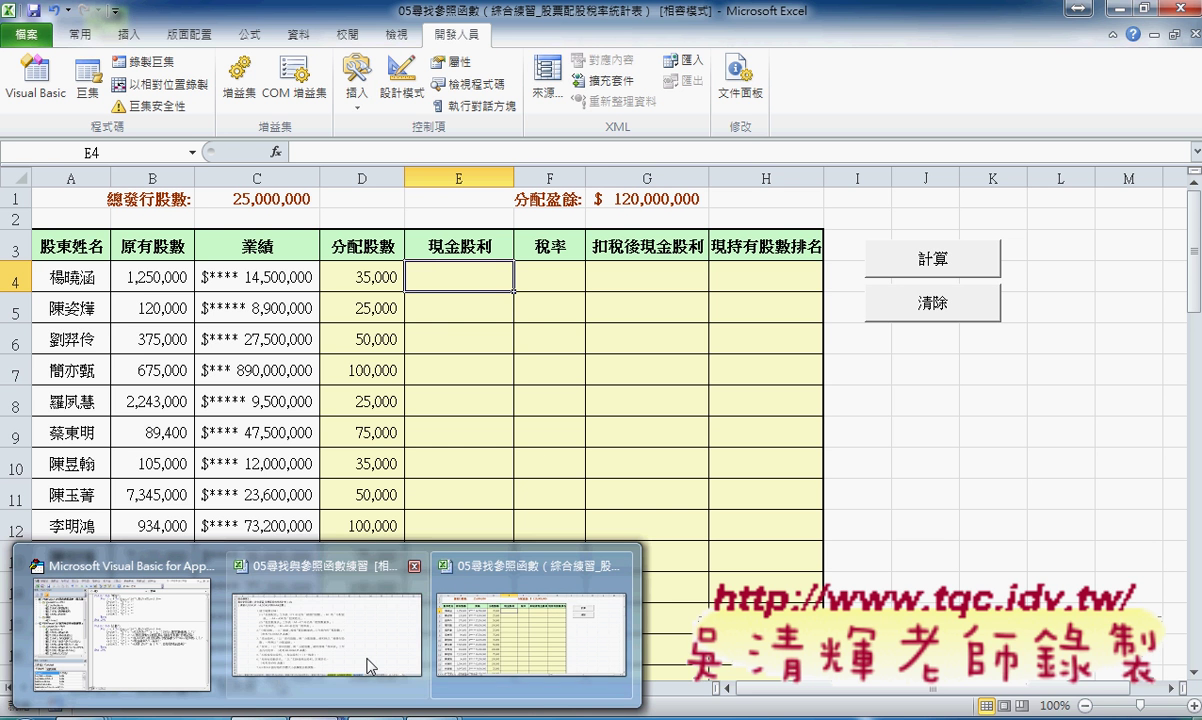
# Step: Return to the exercise instructions workbook and review the cash-dividend instructions
pyautogui.click(368, 663)
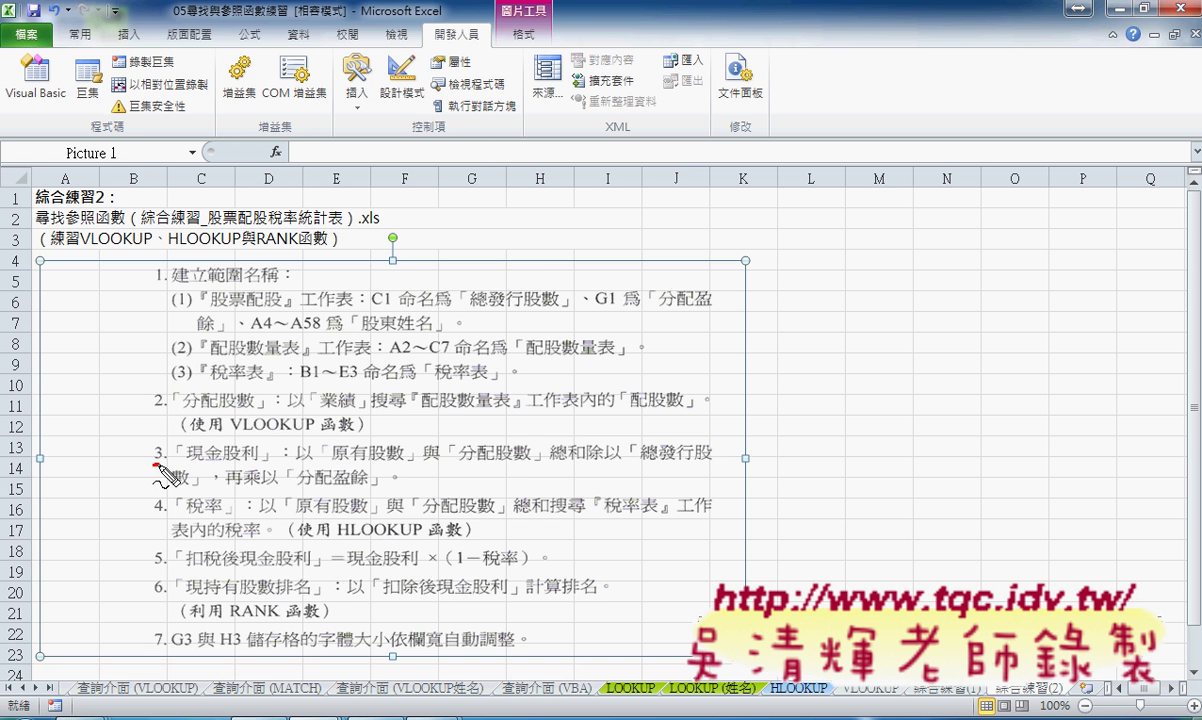
pyautogui.moveTo(153, 464); pyautogui.dragTo(252, 462)
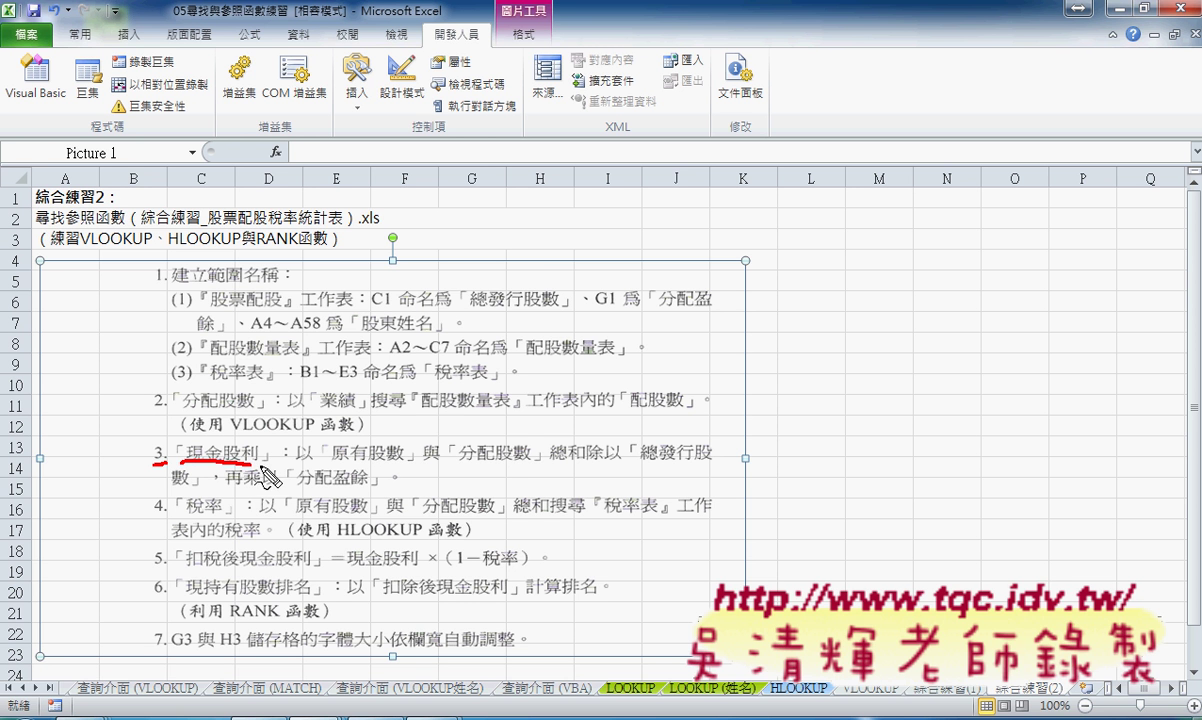
pyautogui.moveTo(331, 433); pyautogui.dragTo(340, 471)
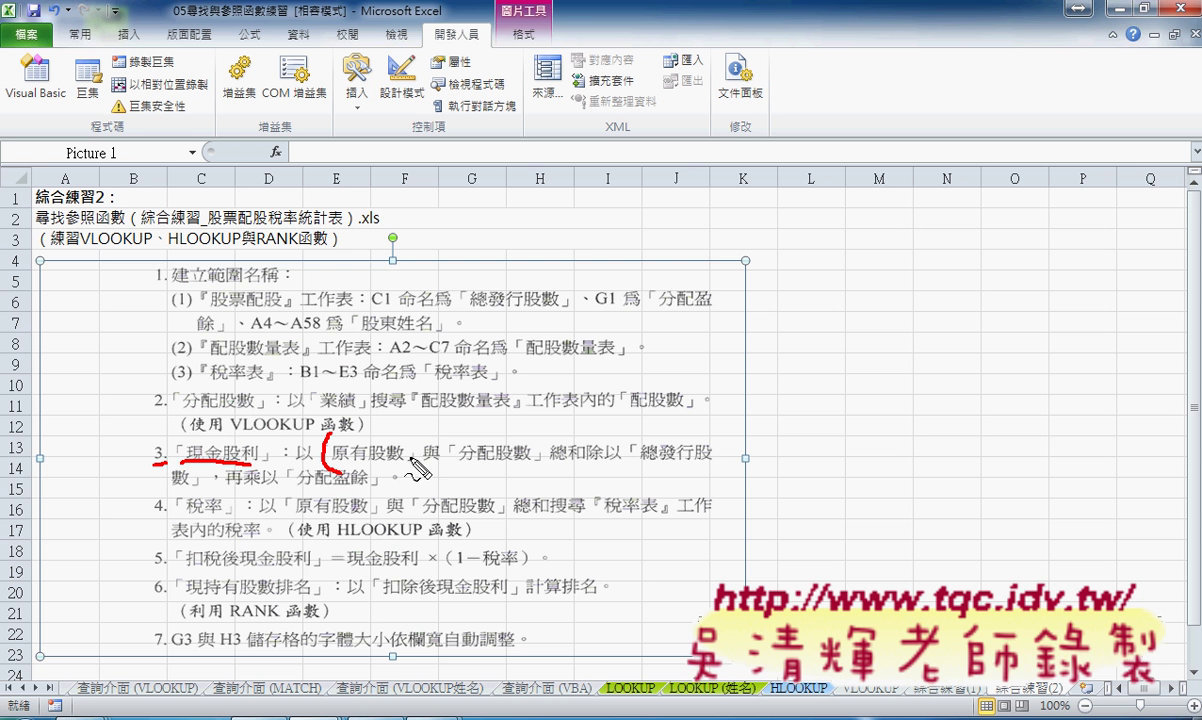
pyautogui.moveTo(424, 456)
pyautogui.mouseDown()
pyautogui.moveTo(443, 453)
pyautogui.moveTo(430, 462)
pyautogui.mouseUp()
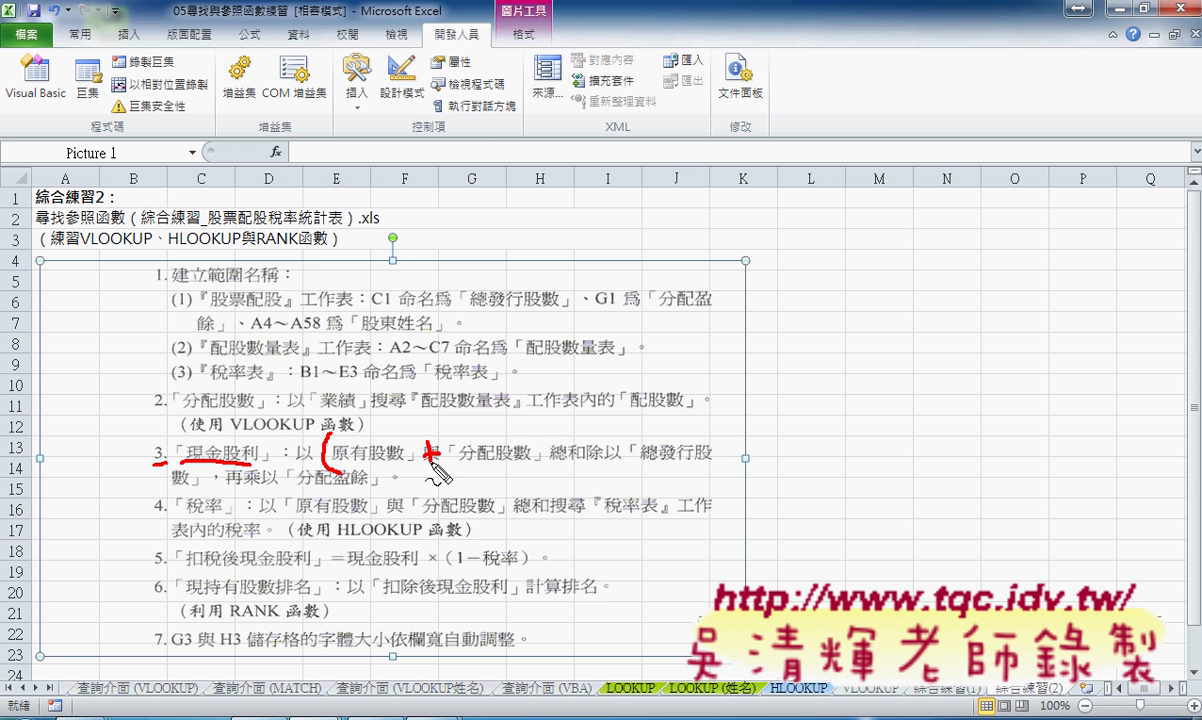
pyautogui.moveTo(534, 438); pyautogui.dragTo(539, 470)
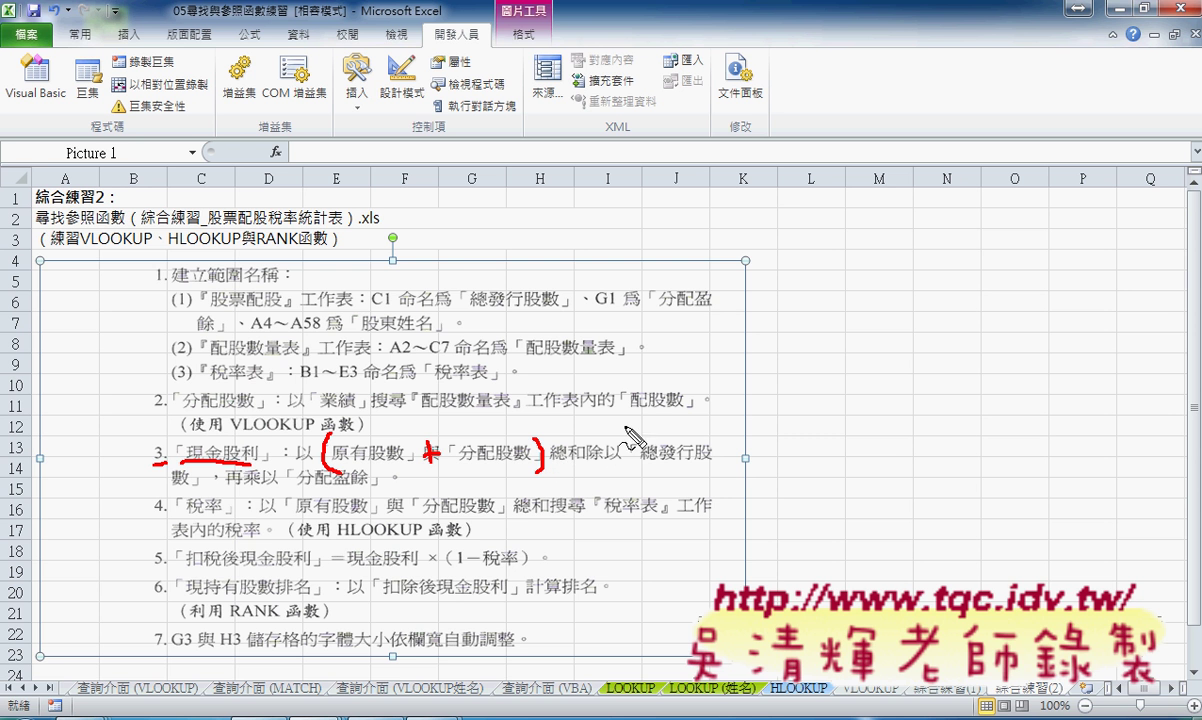
pyautogui.moveTo(626, 428); pyautogui.dragTo(570, 468)
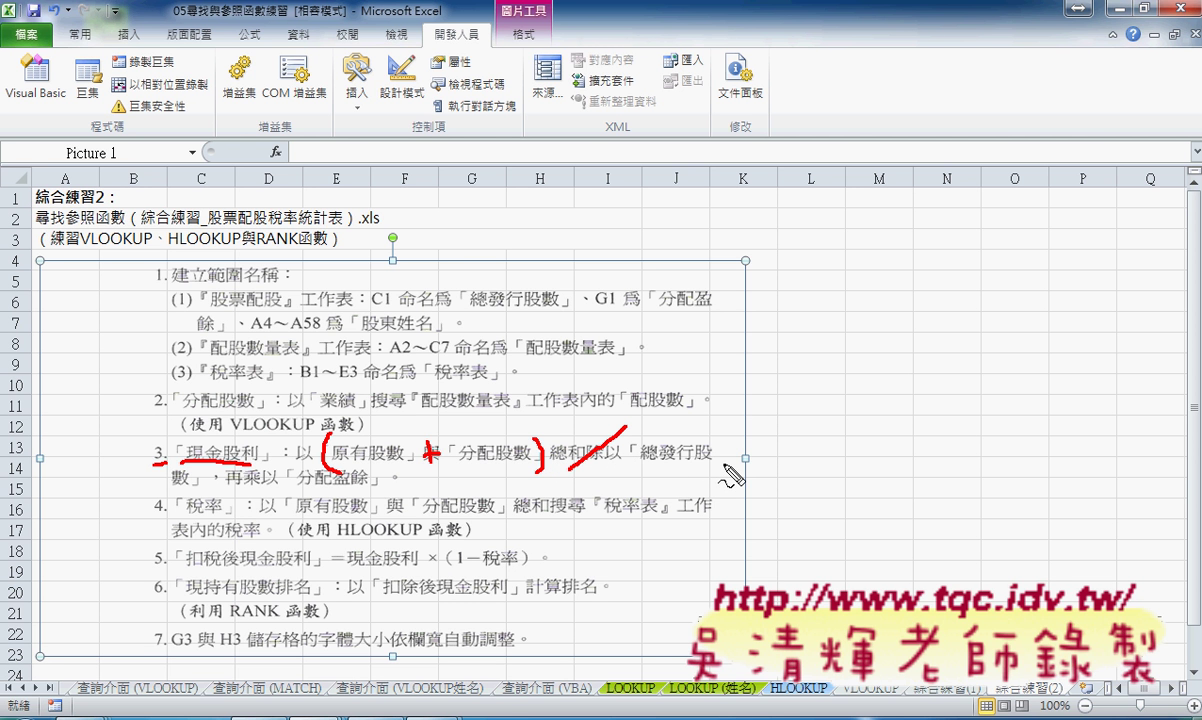
pyautogui.moveTo(251, 466)
pyautogui.mouseDown()
pyautogui.moveTo(258, 490)
pyautogui.moveTo(268, 487)
pyautogui.mouseUp()
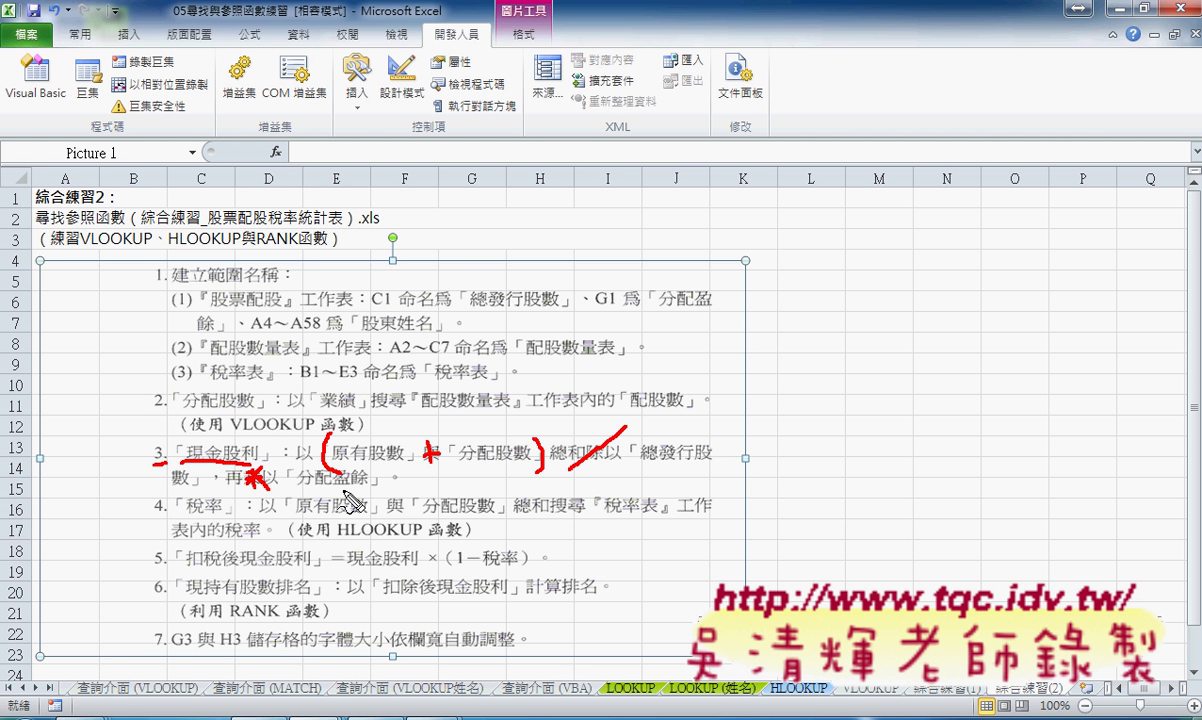
pyautogui.press('Escape')
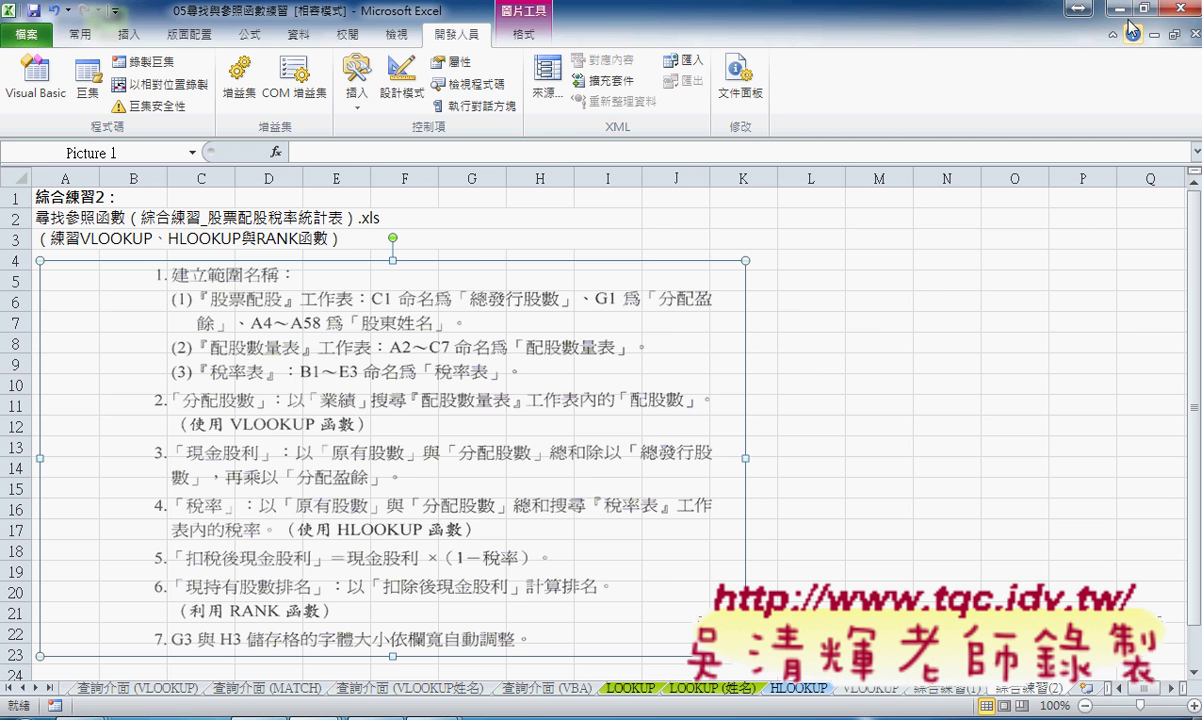
# Step: Minimize the instructions workbook and restore the stock-dividend workbook
pyautogui.click(1076, 9)
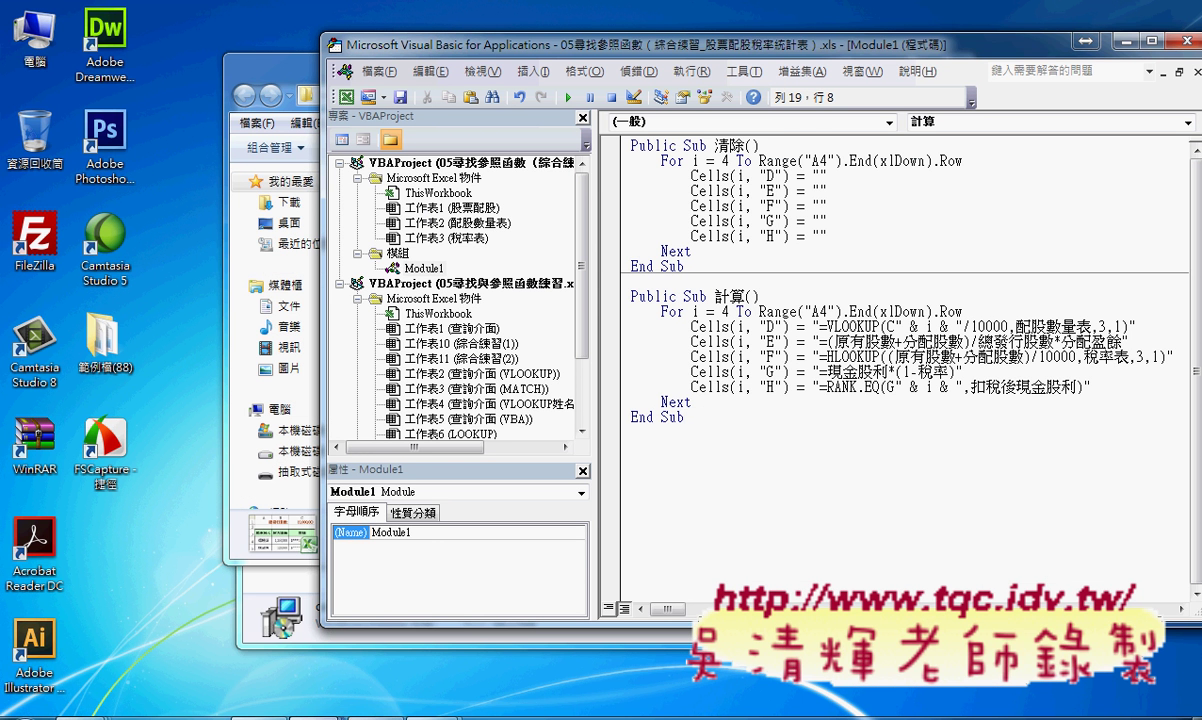
pyautogui.click(447, 648)
pyautogui.click(441, 274)
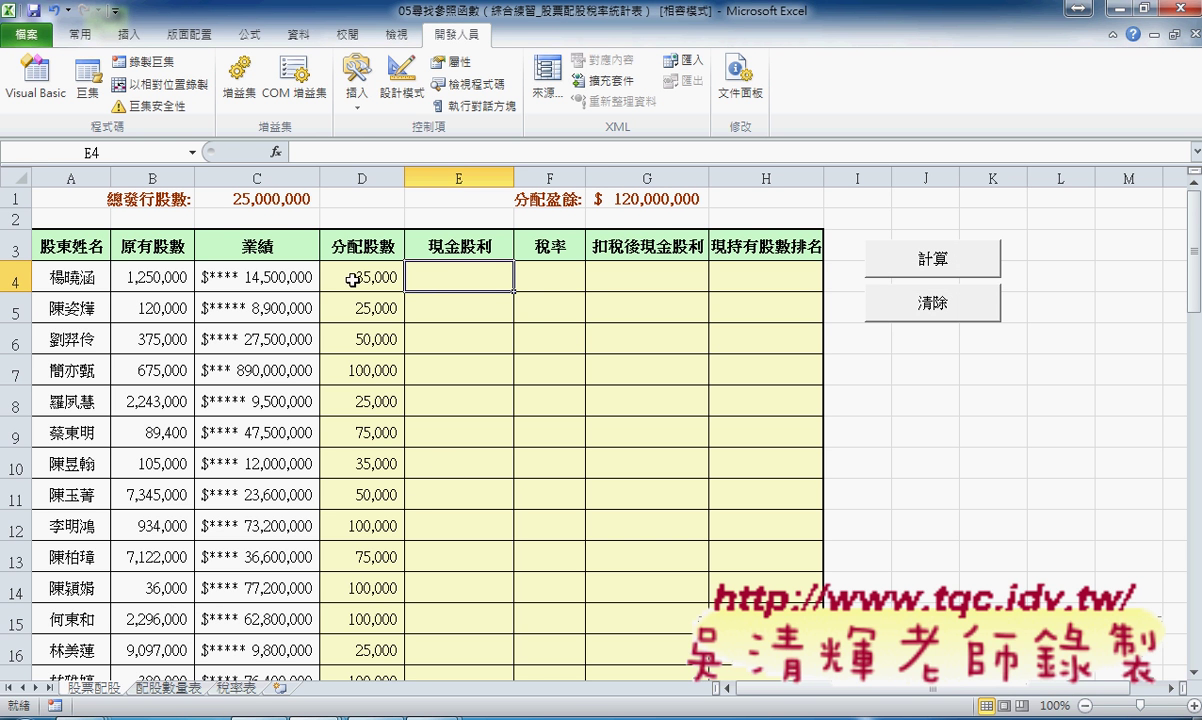
# Step: Start E4's formula with the names 原有股數 and 分配股數 pasted in via F3
pyautogui.click(318, 154)
pyautogui.write('=')
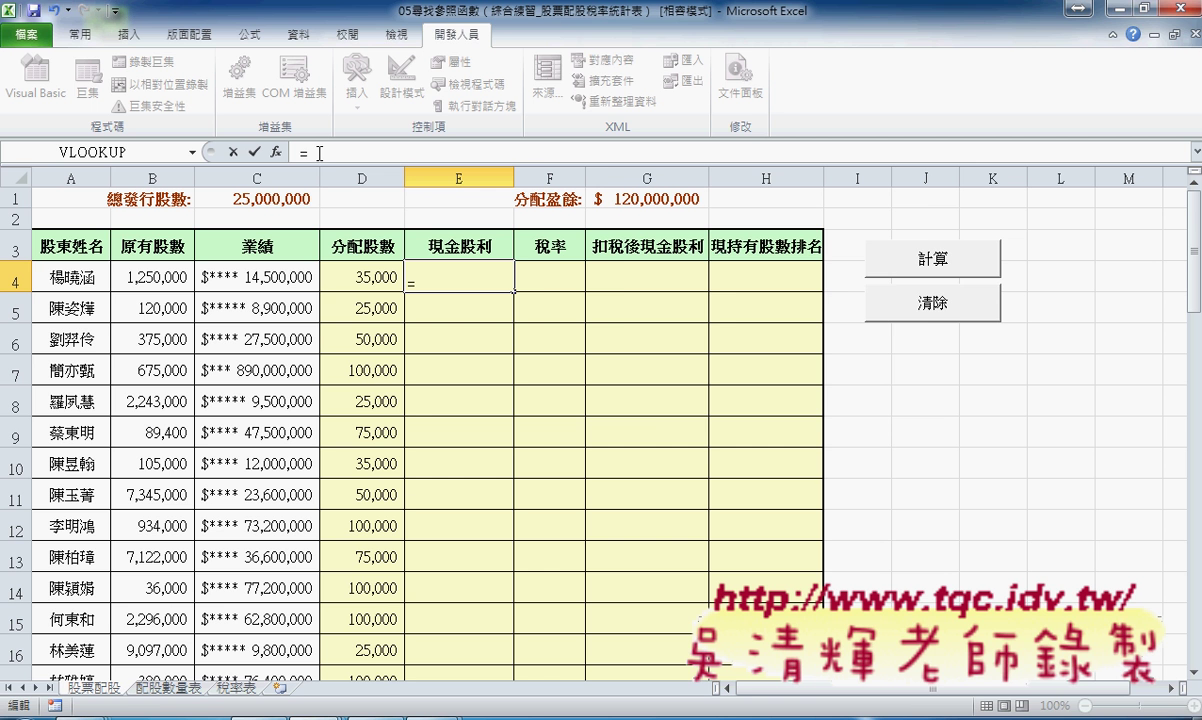
pyautogui.press('F3')
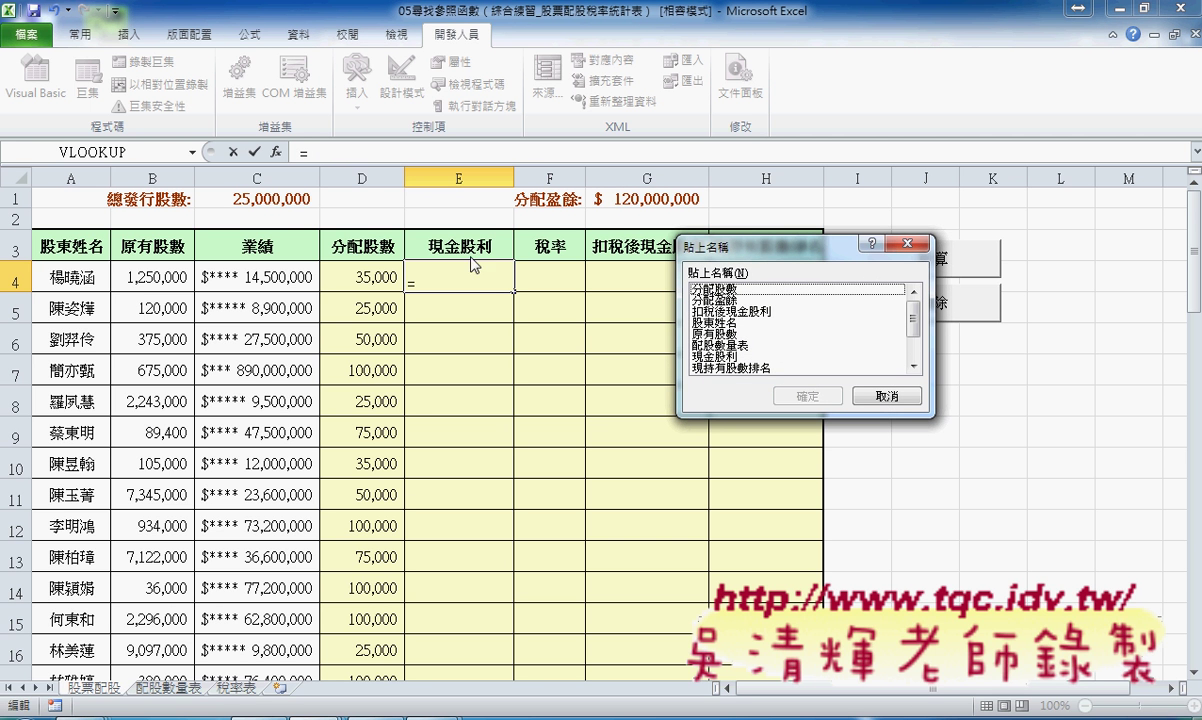
pyautogui.click(698, 334)
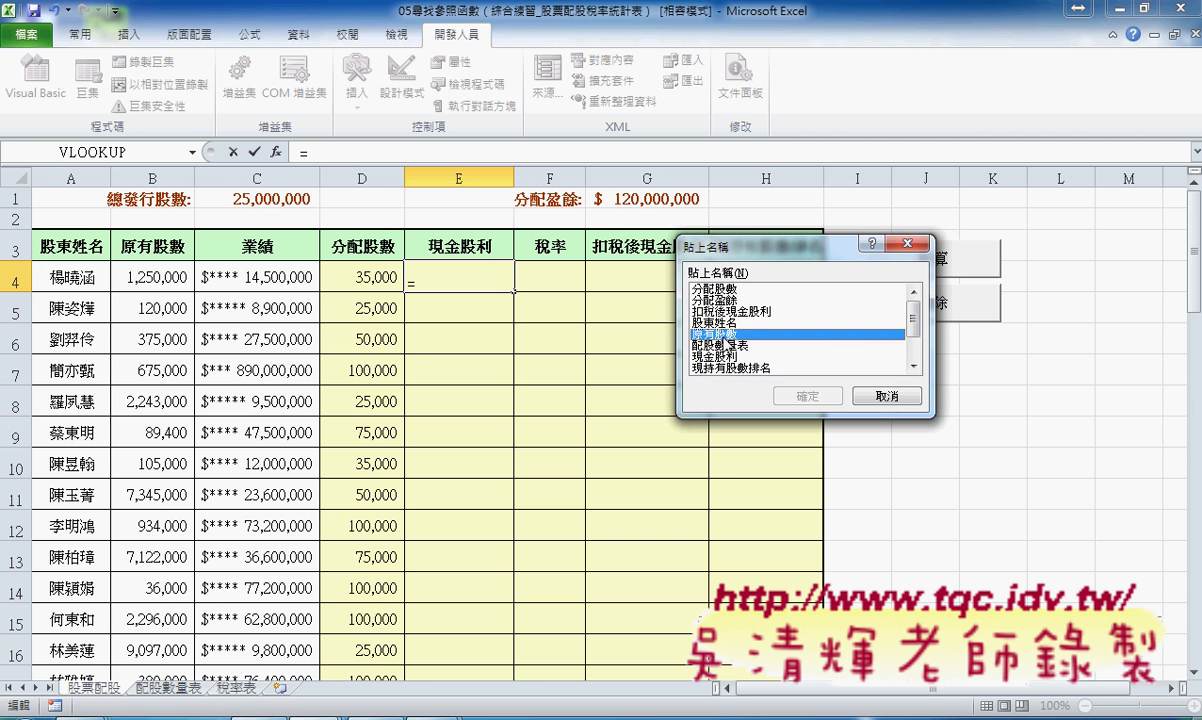
pyautogui.click(804, 397)
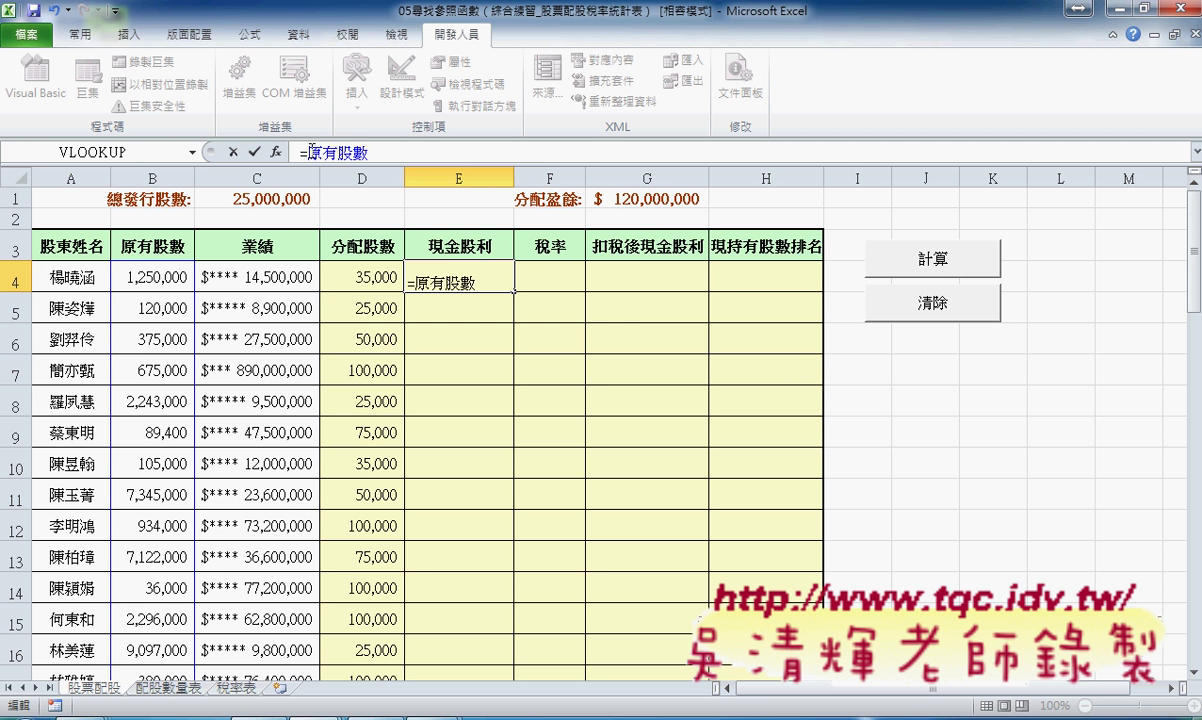
pyautogui.write('(')
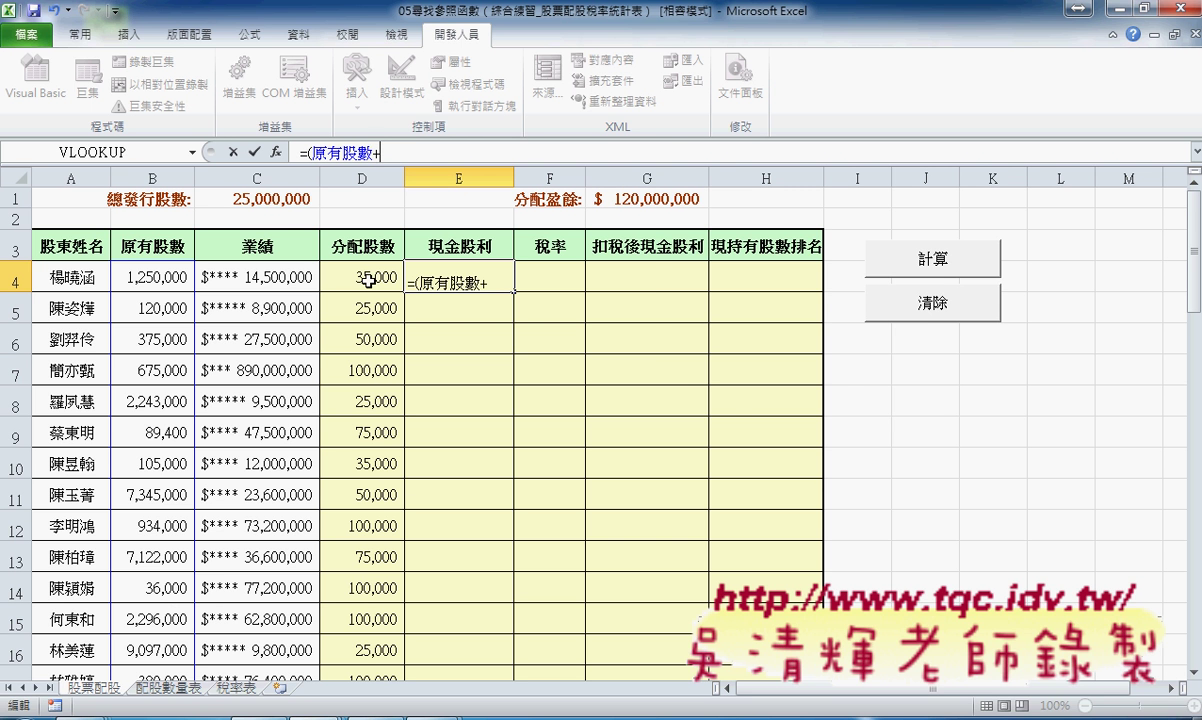
pyautogui.press('F3')
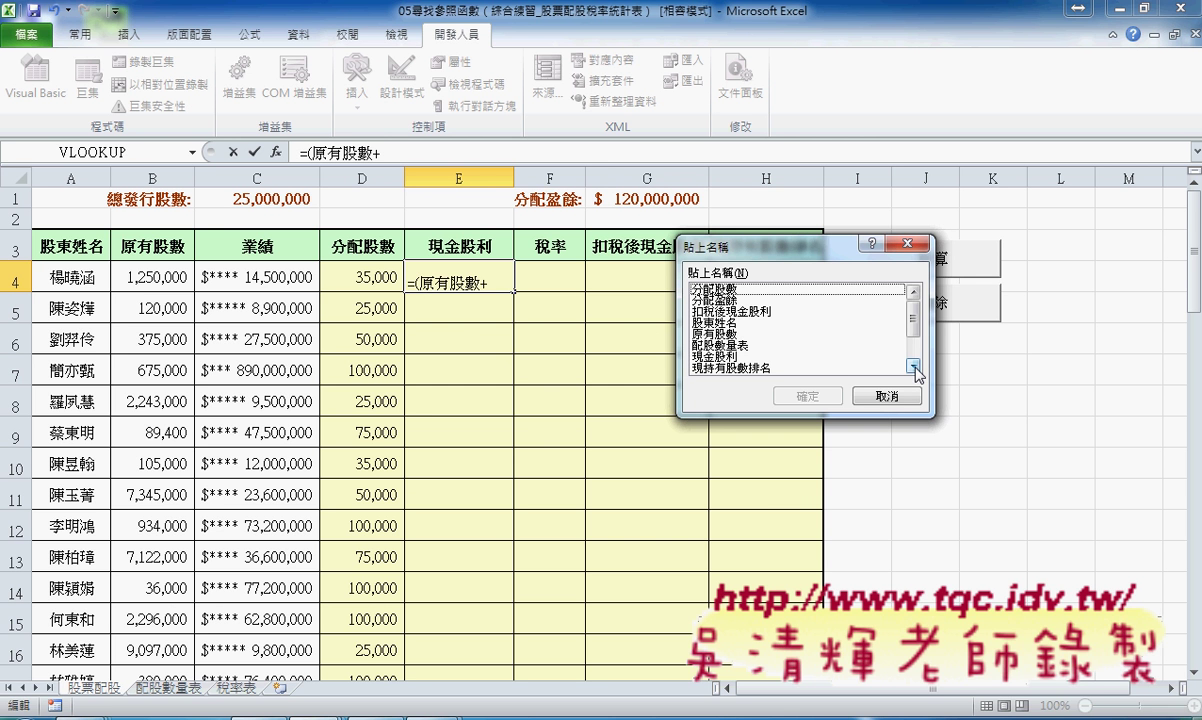
pyautogui.click(740, 295)
pyautogui.click(807, 396)
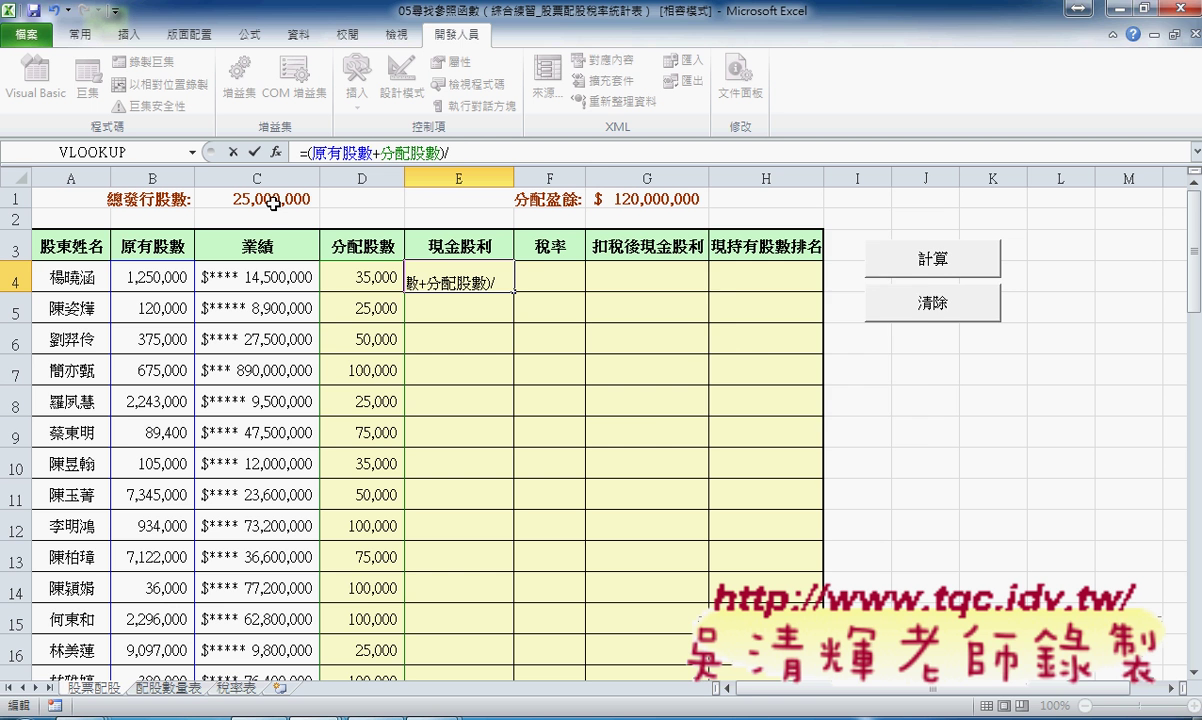
# Step: Complete it as (原有股數+分配股數)/總發行股數*分配盈餘 and fill it down, giving 6,168,000 in E4
pyautogui.press('F3')
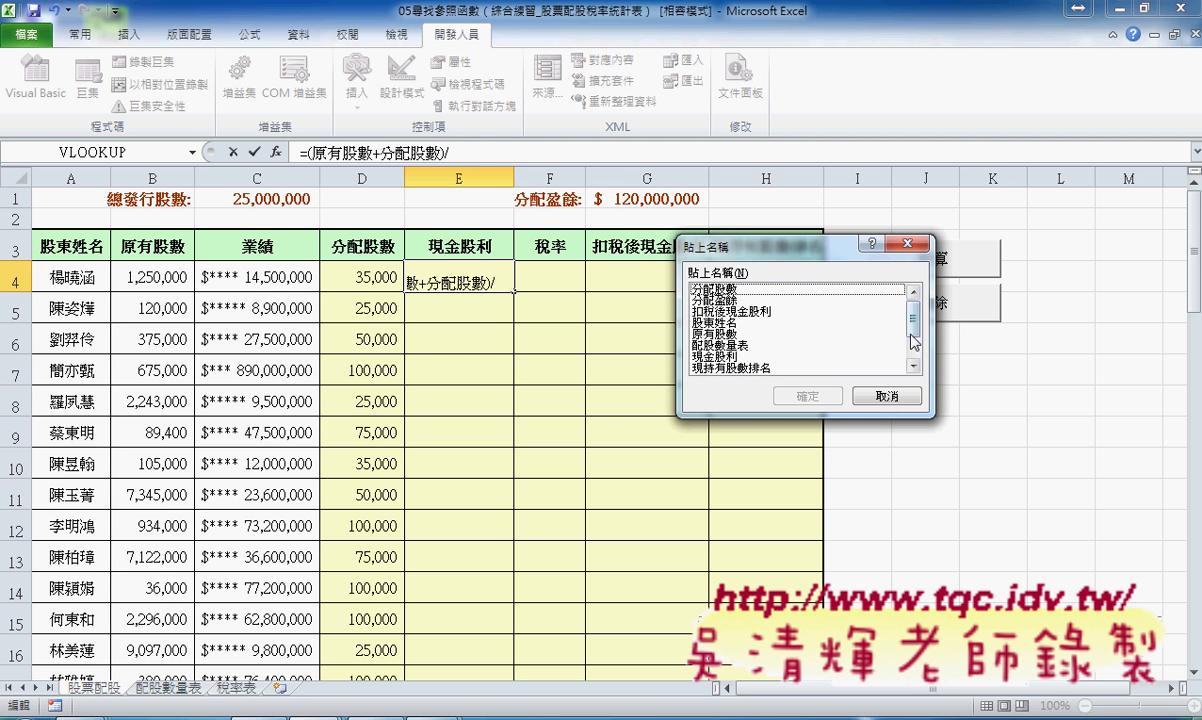
pyautogui.moveTo(918, 330); pyautogui.dragTo(915, 345)
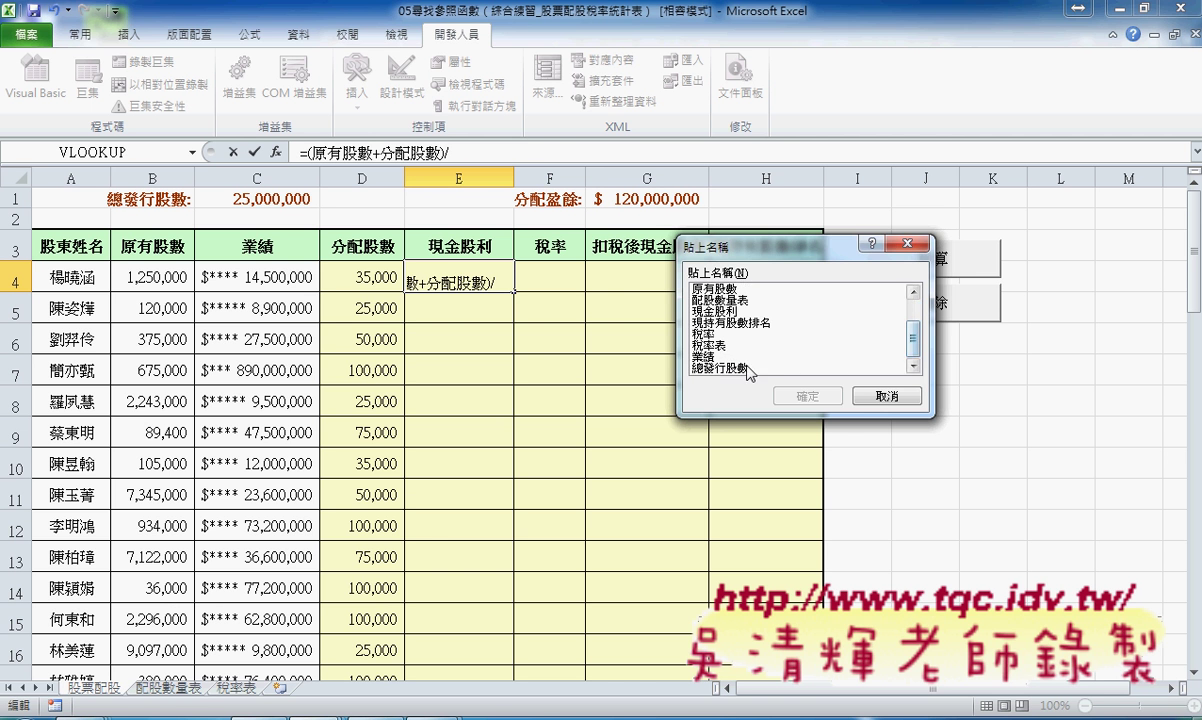
pyautogui.click(735, 367)
pyautogui.click(803, 395)
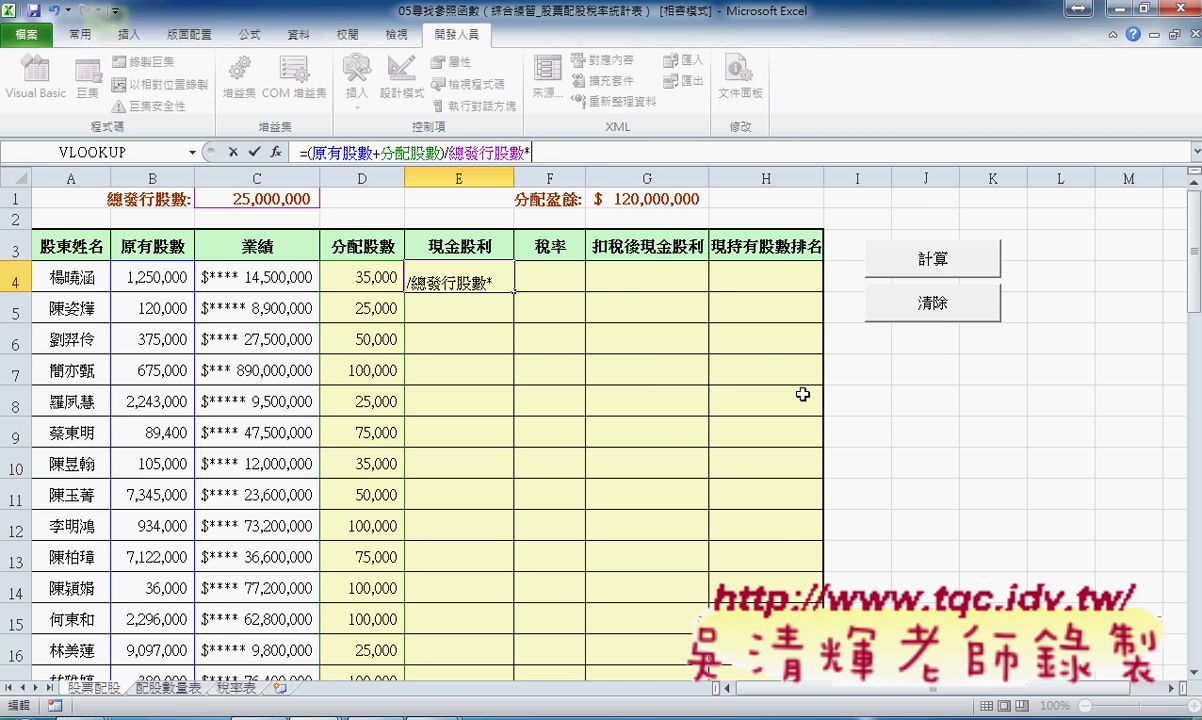
pyautogui.press('F3')
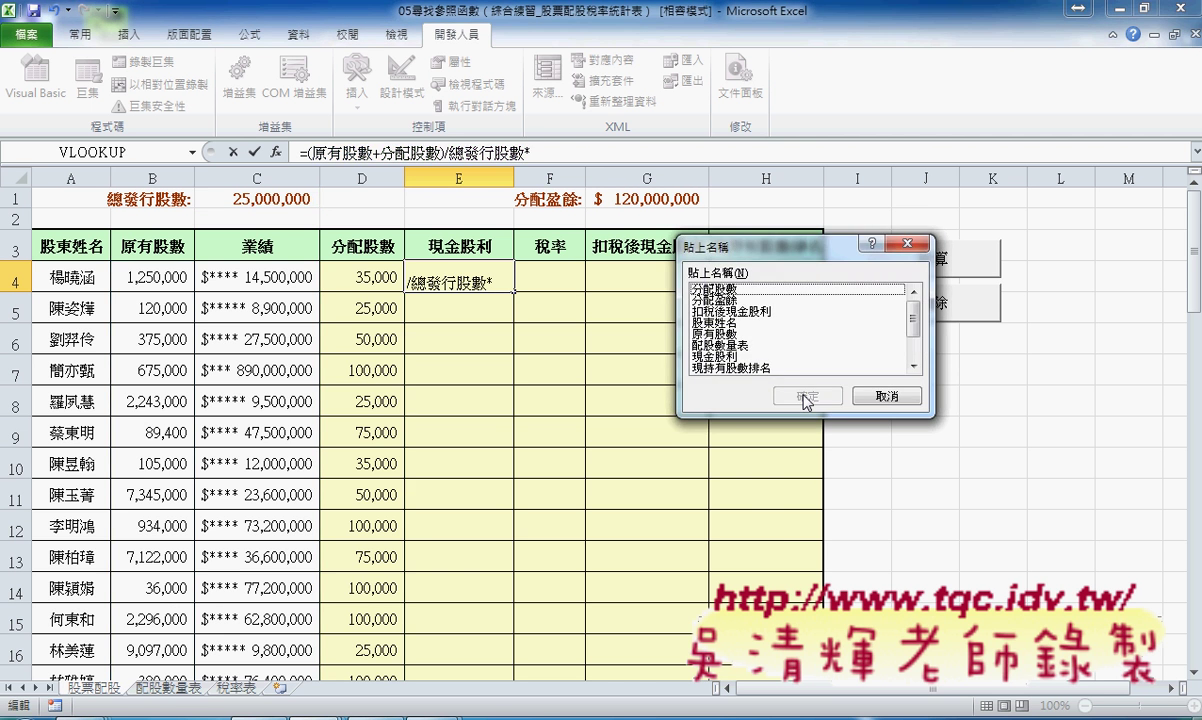
pyautogui.click(710, 300)
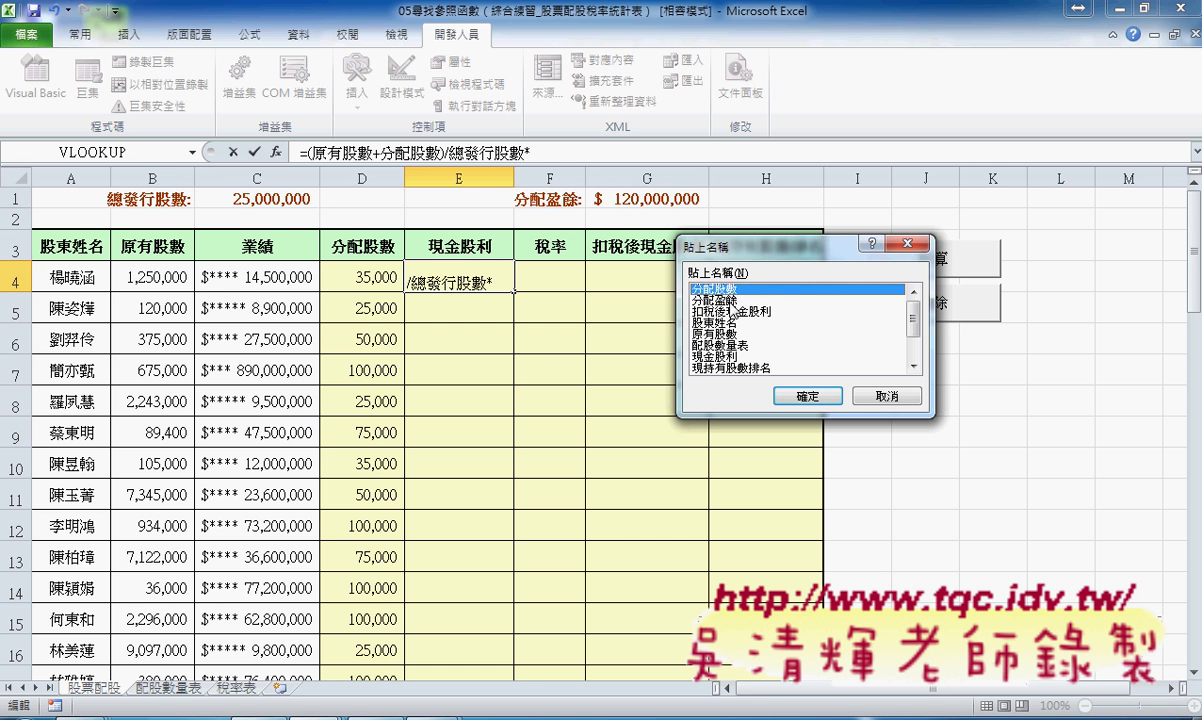
pyautogui.click(830, 398)
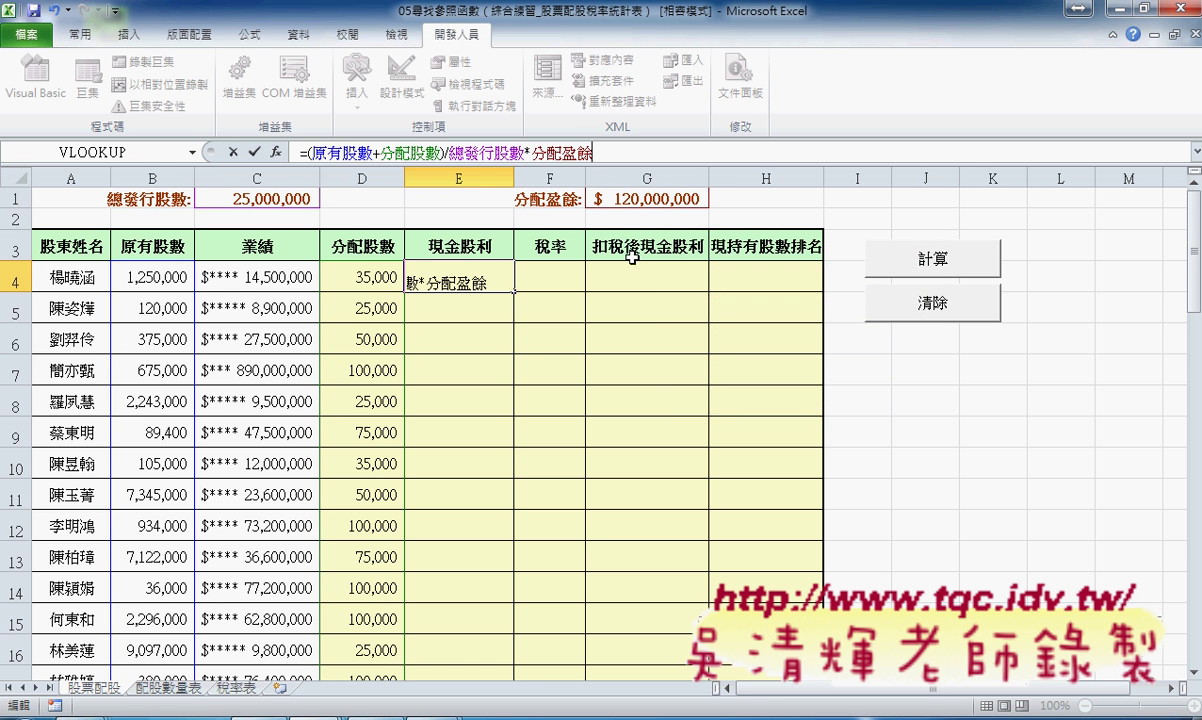
pyautogui.click(252, 153)
pyautogui.doubleClick(513, 291)
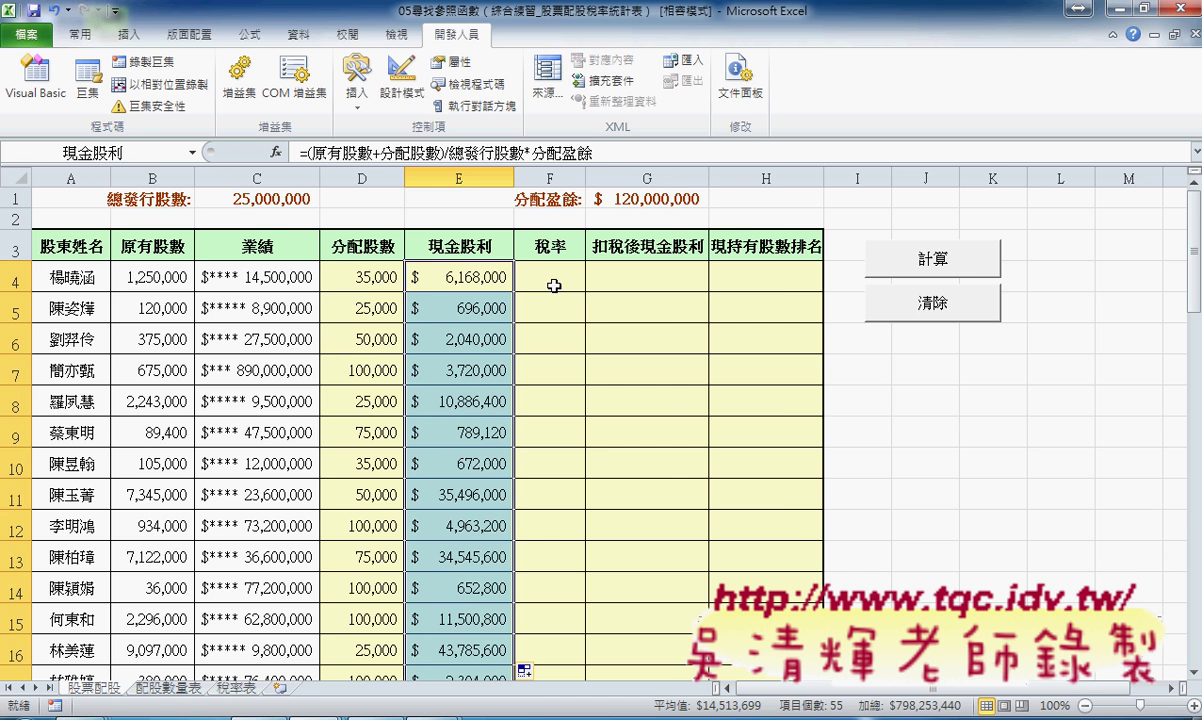
# Step: Select F4, then view the 稅率表 sheet's 0–200 萬 income bands and 6%–15% rates
pyautogui.click(522, 266)
pyautogui.click(238, 690)
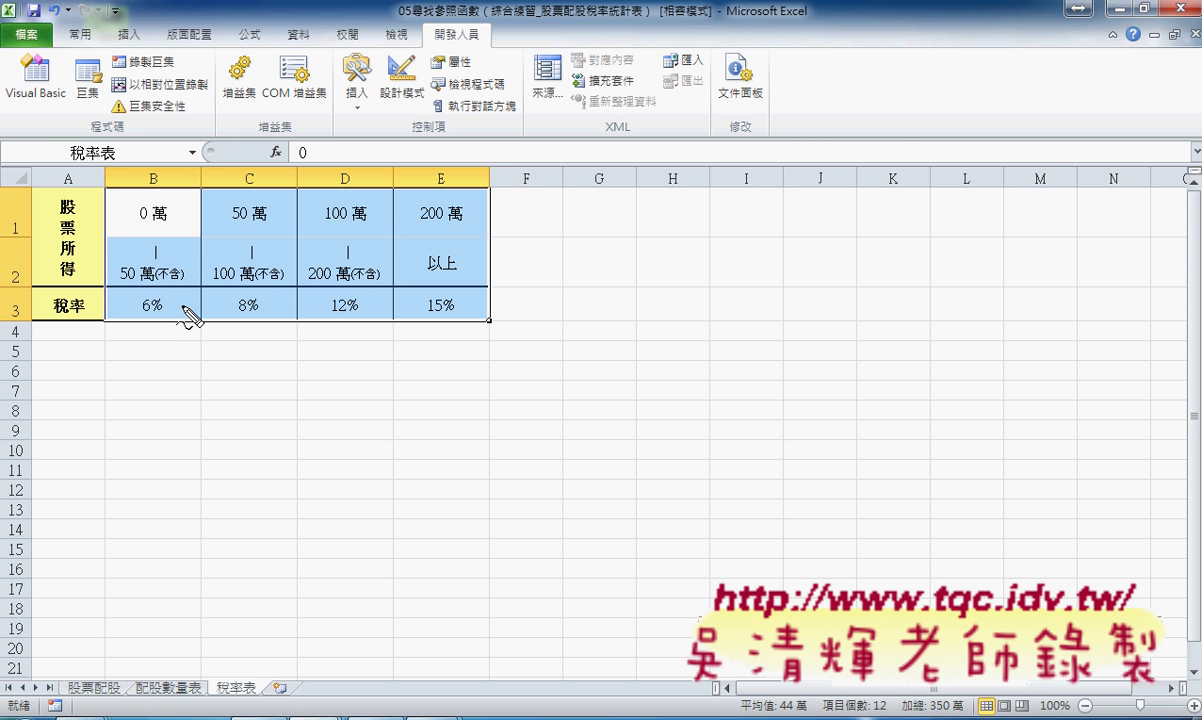
# Step: Exit pen mode and copy 稅率表 range A1:E3 with its 股票所得/稅率 header column
pyautogui.moveTo(96, 333)
pyautogui.mouseDown()
pyautogui.moveTo(54, 336)
pyautogui.moveTo(30, 170)
pyautogui.moveTo(108, 193)
pyautogui.moveTo(110, 328)
pyautogui.moveTo(82, 334)
pyautogui.mouseUp()
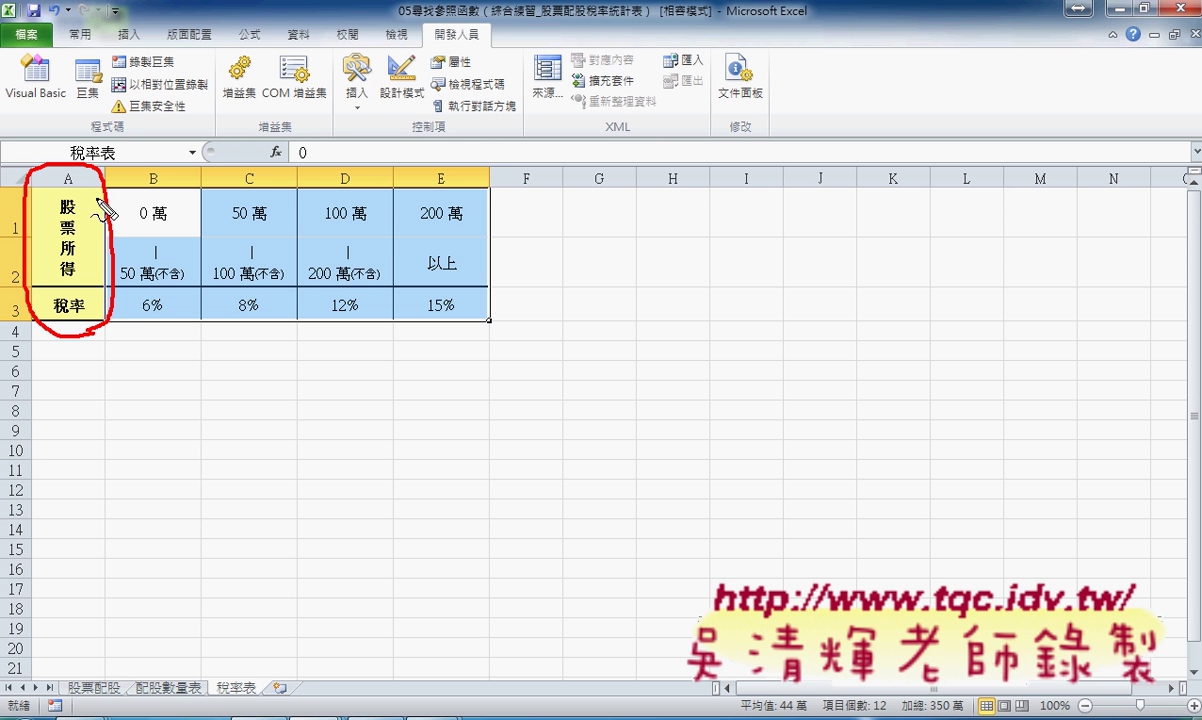
pyautogui.moveTo(176, 130)
pyautogui.mouseDown()
pyautogui.moveTo(108, 173)
pyautogui.moveTo(127, 180)
pyautogui.mouseUp()
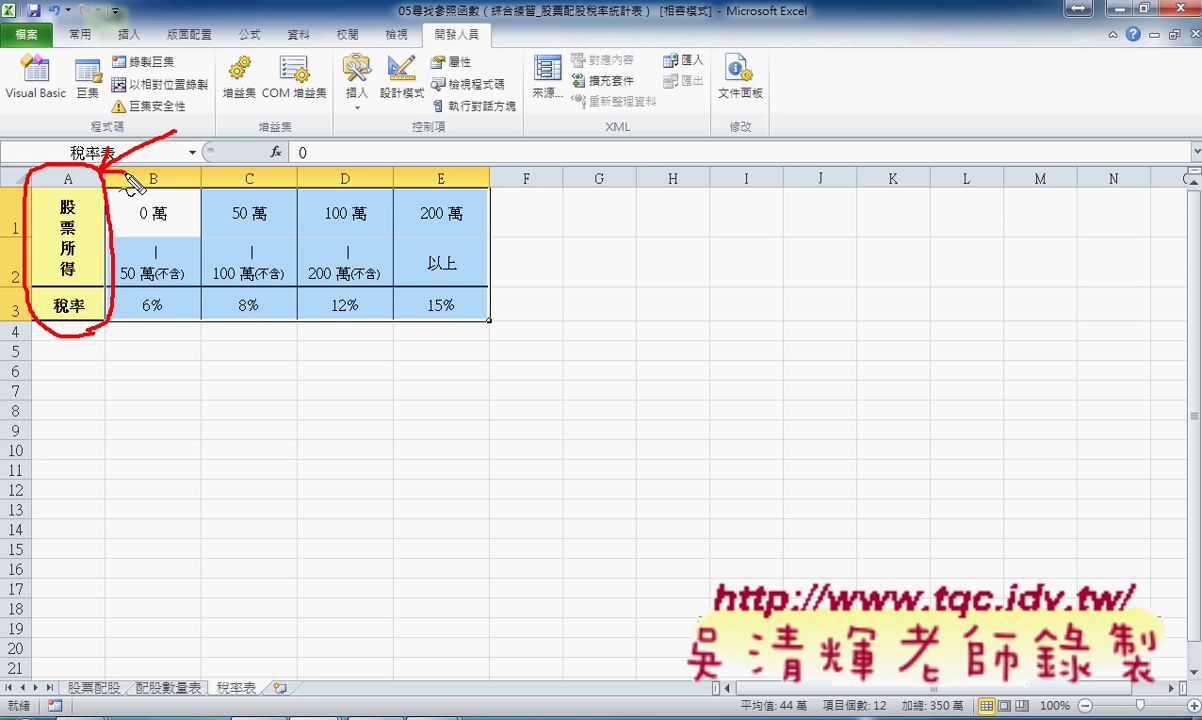
pyautogui.press('Escape')
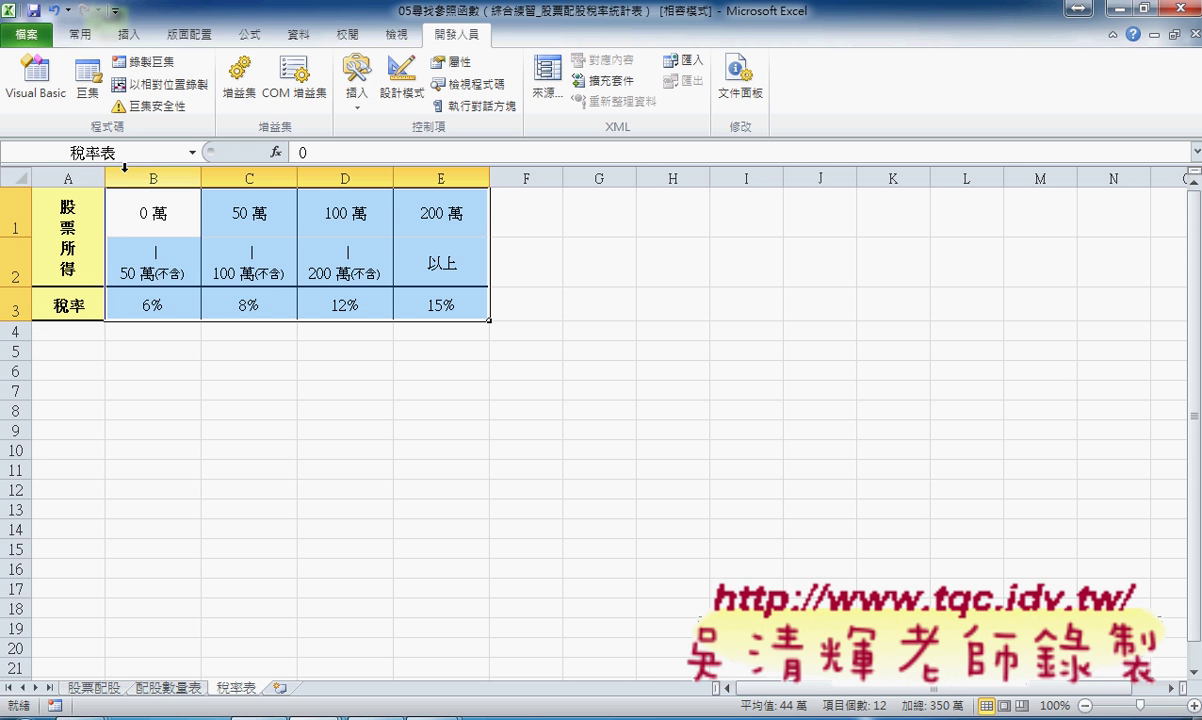
pyautogui.moveTo(89, 188); pyautogui.dragTo(463, 303)
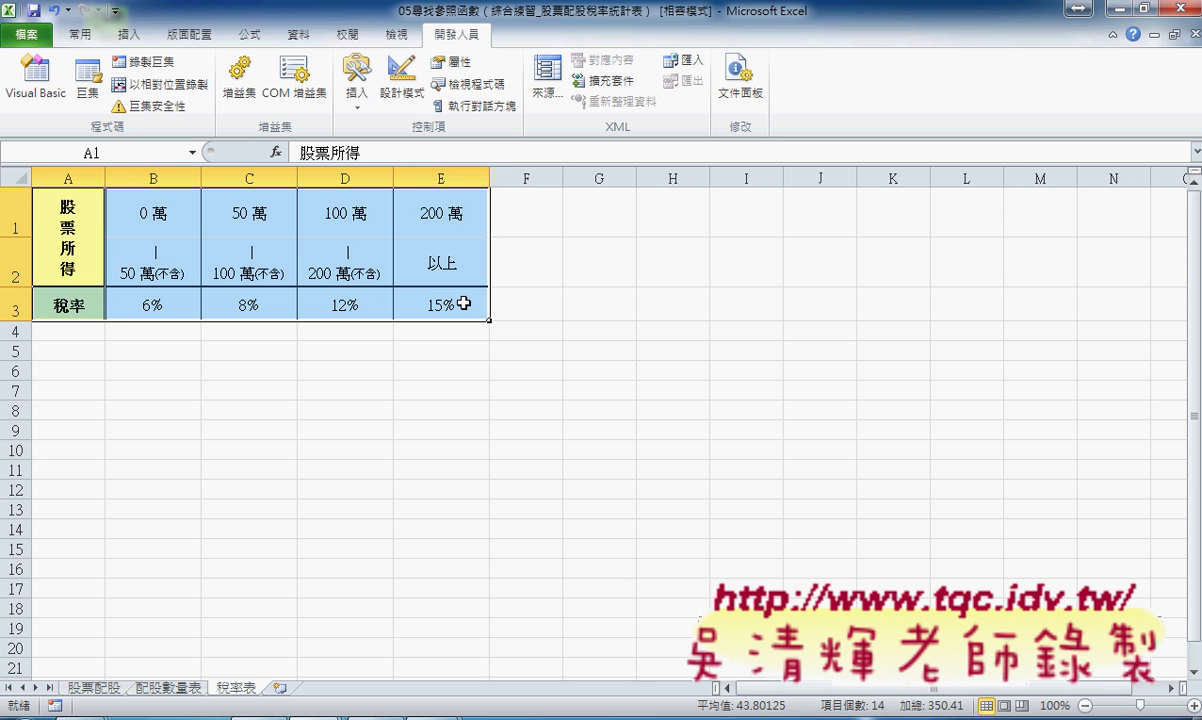
pyautogui.hotkey('ctrl', 'c')
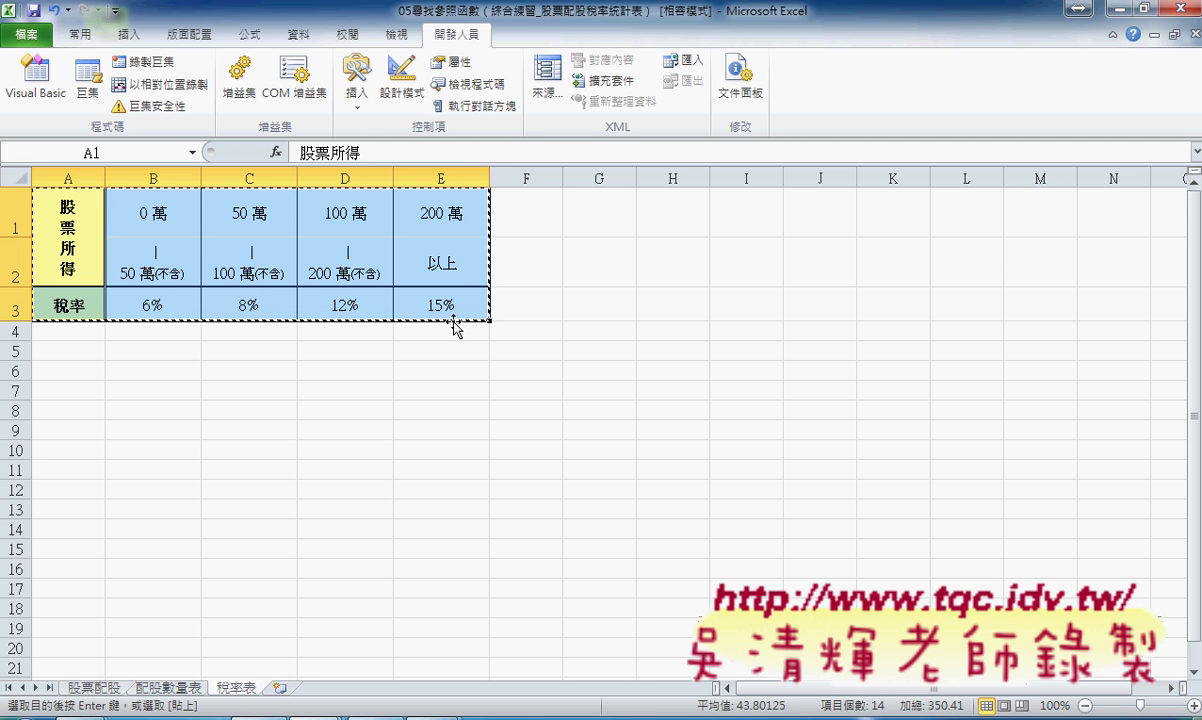
pyautogui.click(606, 210)
# Step: Paste the tax-rate table transposed into G1:I5 and widen column H to fit
pyautogui.rightClick(606, 212)
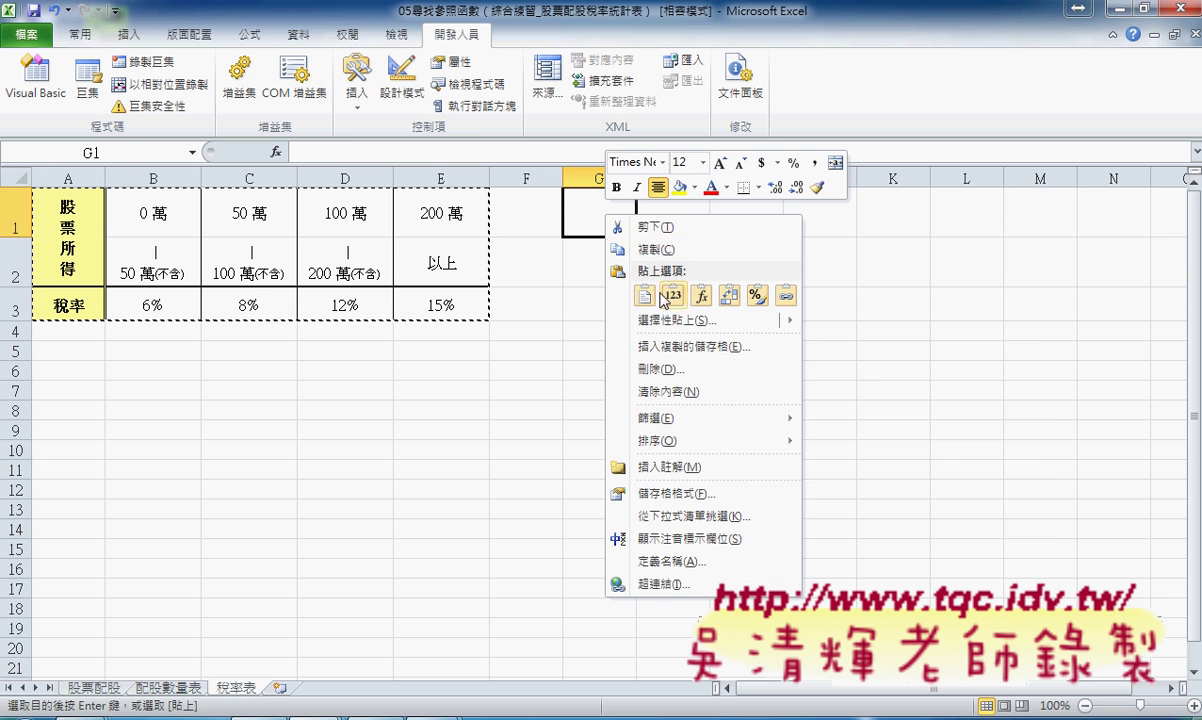
pyautogui.moveTo(676, 320)
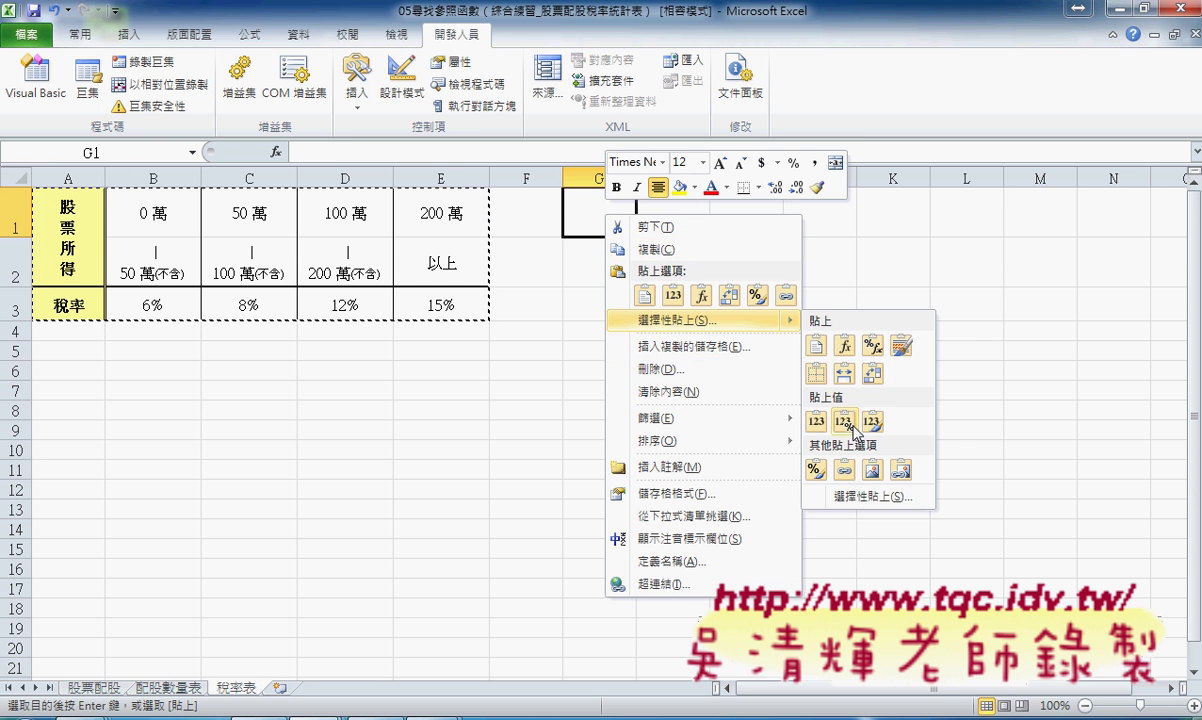
pyautogui.click(872, 496)
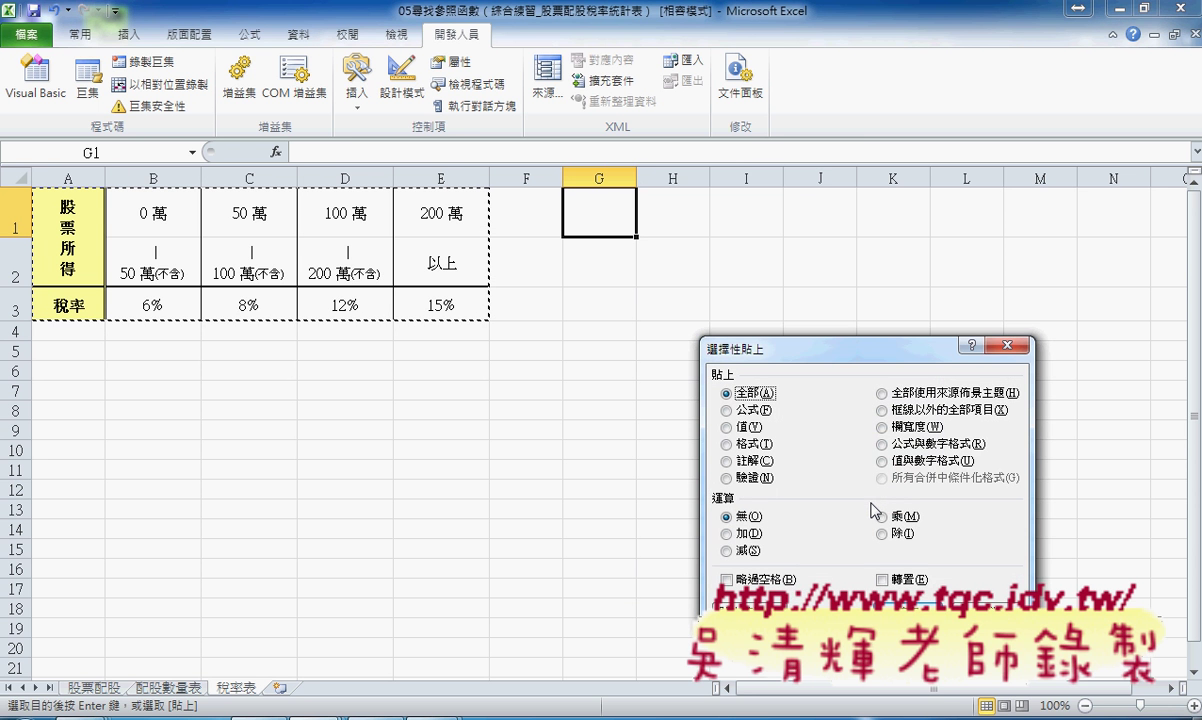
pyautogui.click(881, 579)
pyautogui.click(905, 628)
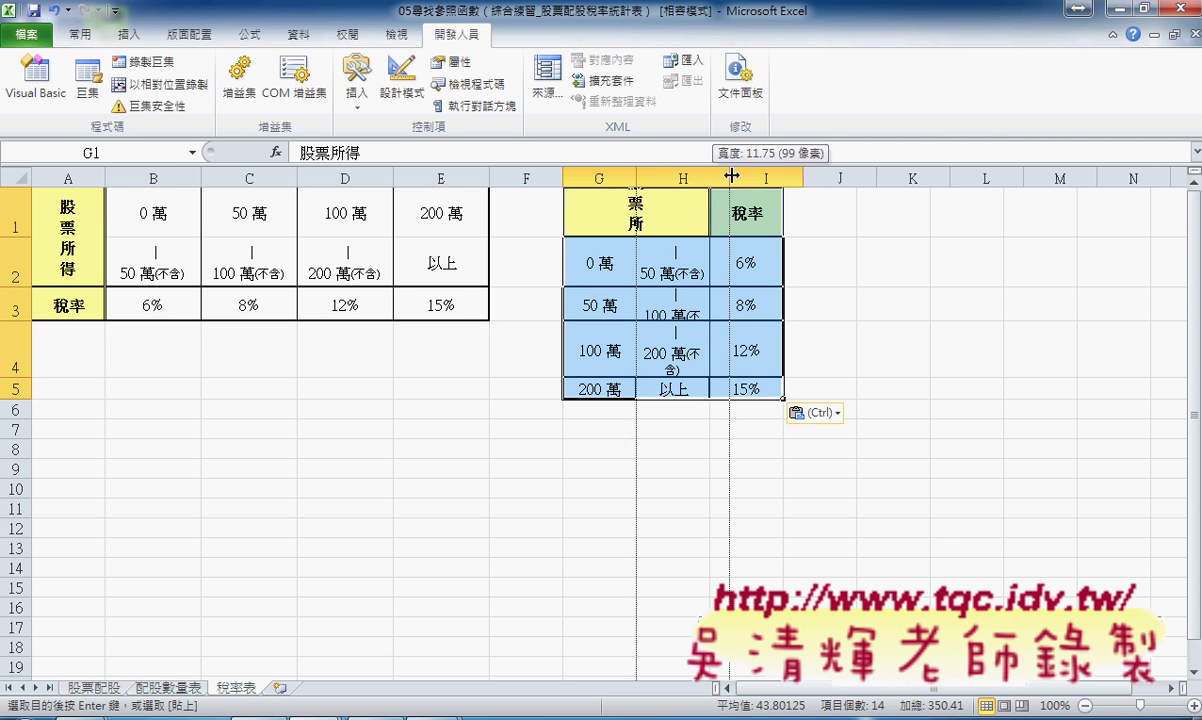
pyautogui.moveTo(711, 178); pyautogui.dragTo(731, 178)
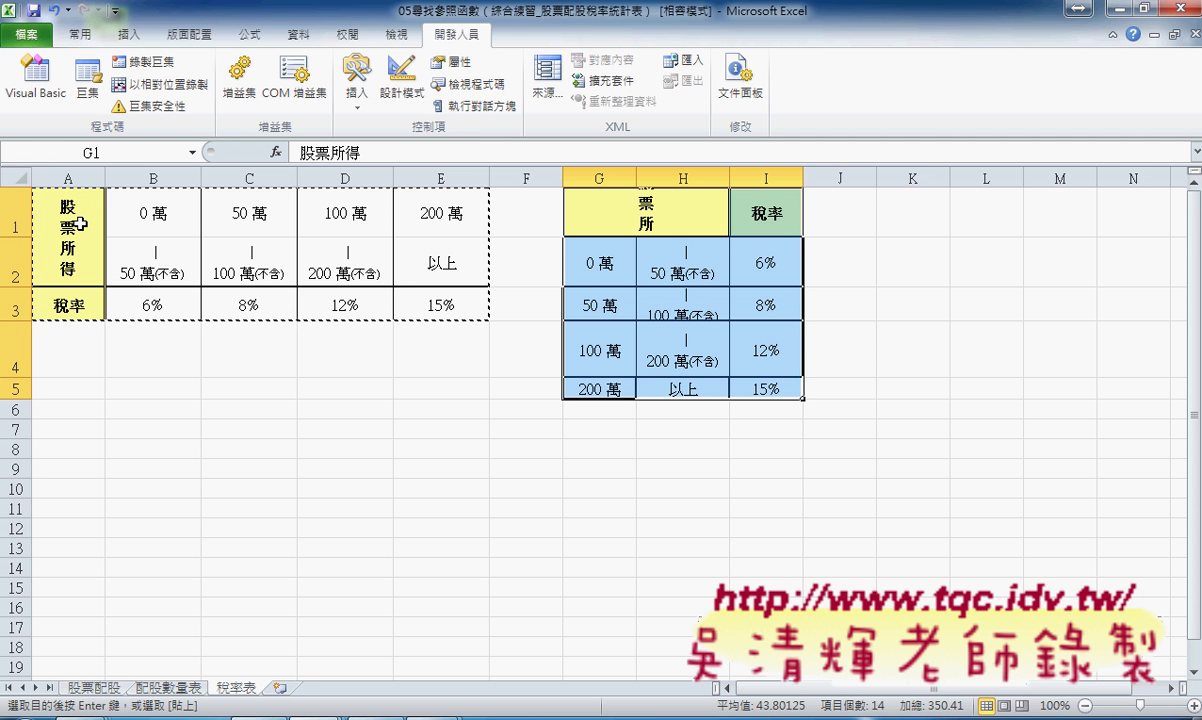
# Step: On 股票配股, insert HLOOKUP into F4, check the exercise instructions, and leave its arguments empty
pyautogui.click(92, 688)
pyautogui.click(275, 152)
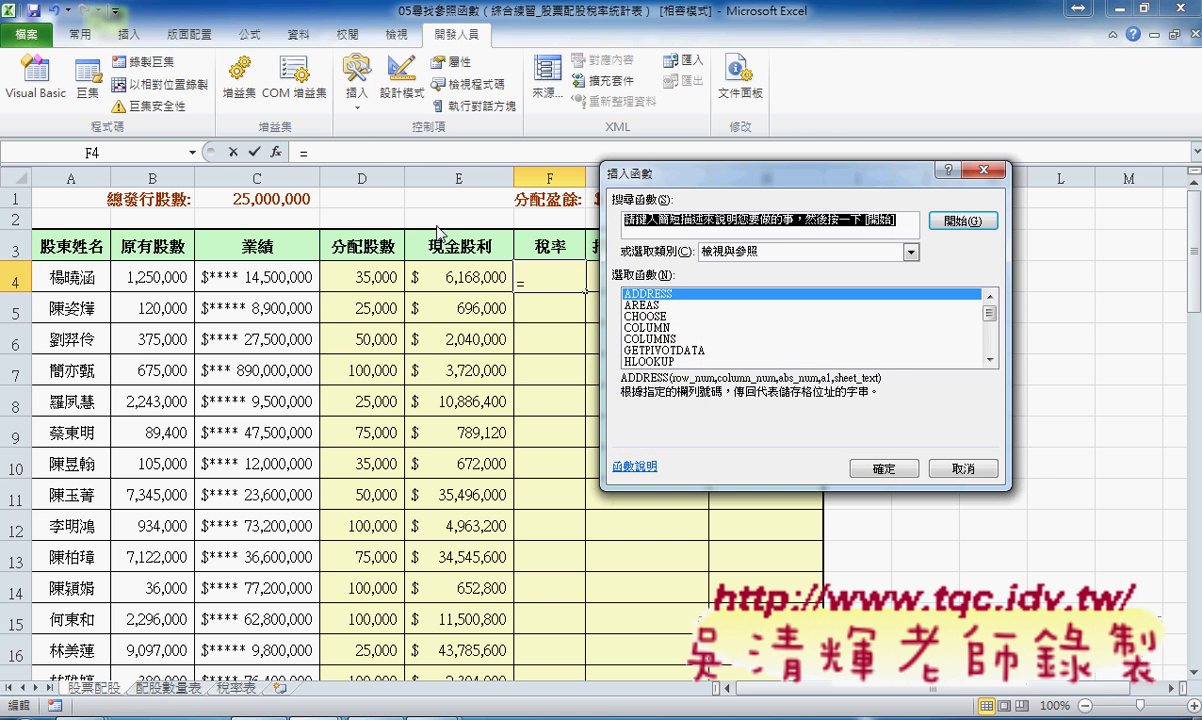
pyautogui.click(664, 362)
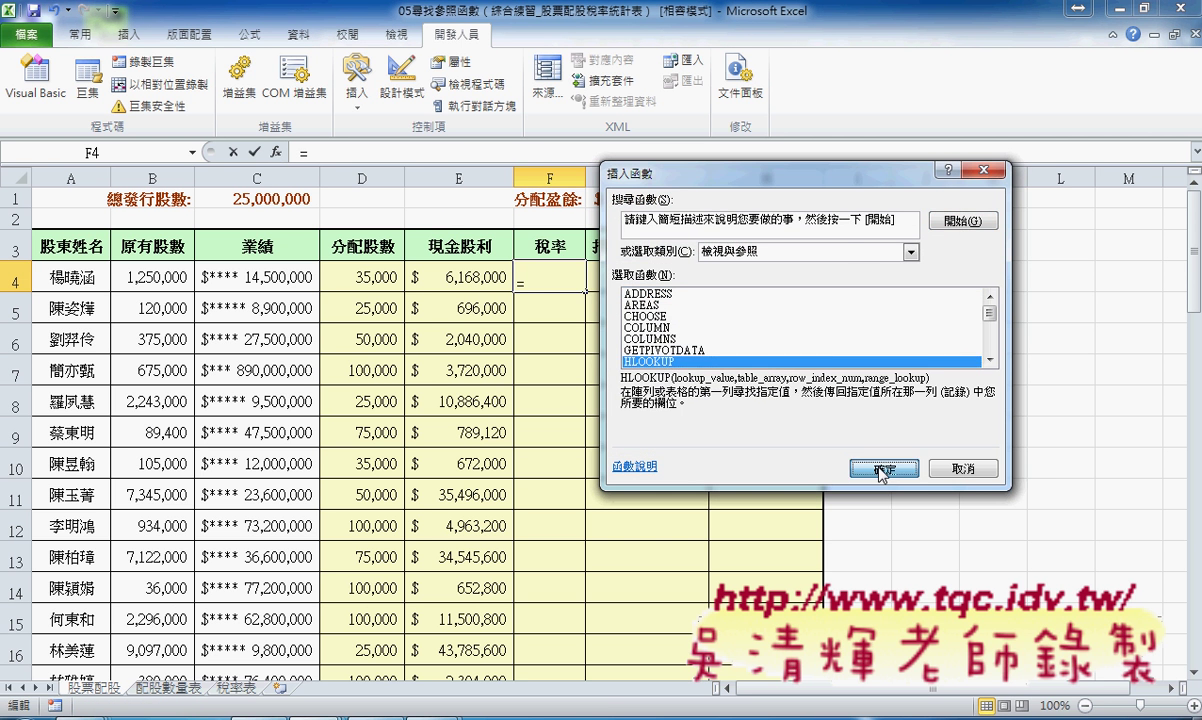
pyautogui.click(884, 468)
pyautogui.moveTo(660, 195); pyautogui.dragTo(773, 195)
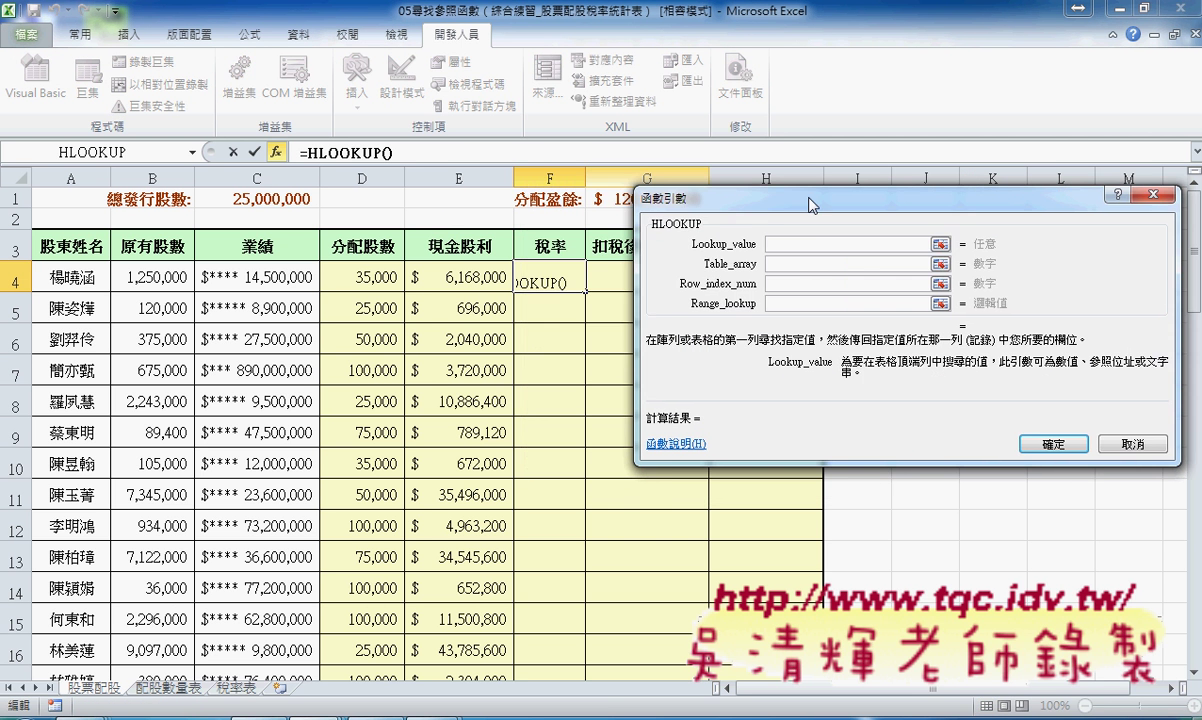
pyautogui.click(455, 281)
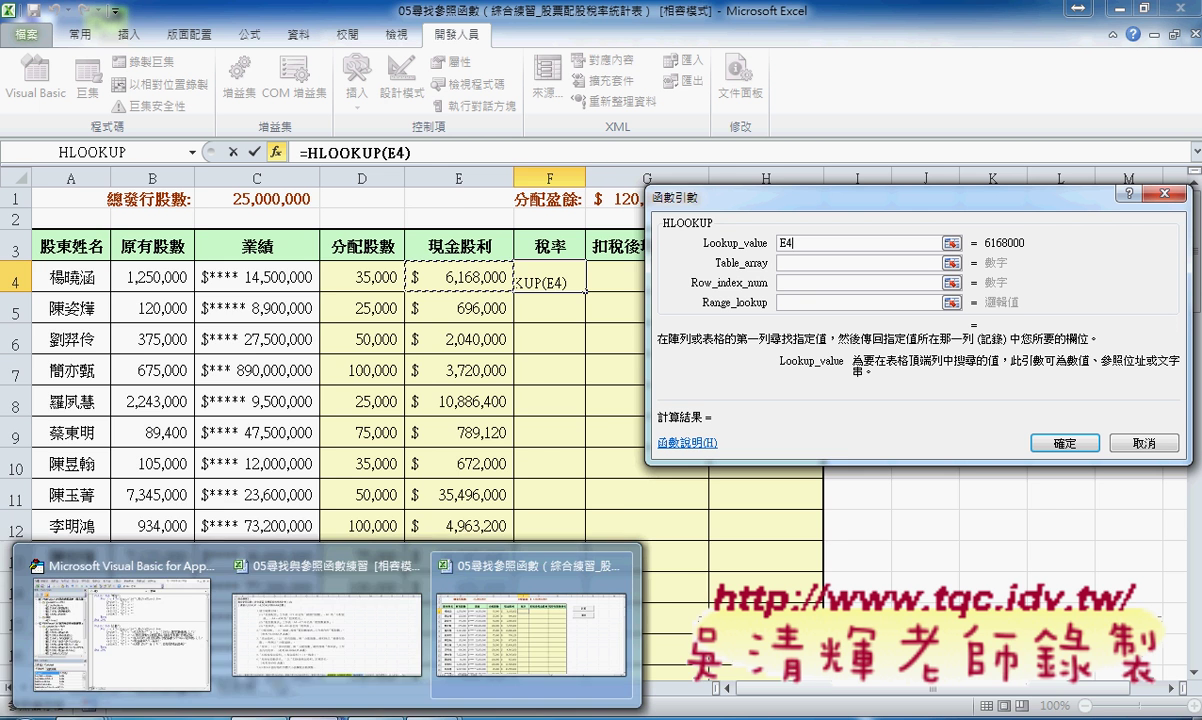
pyautogui.click(335, 612)
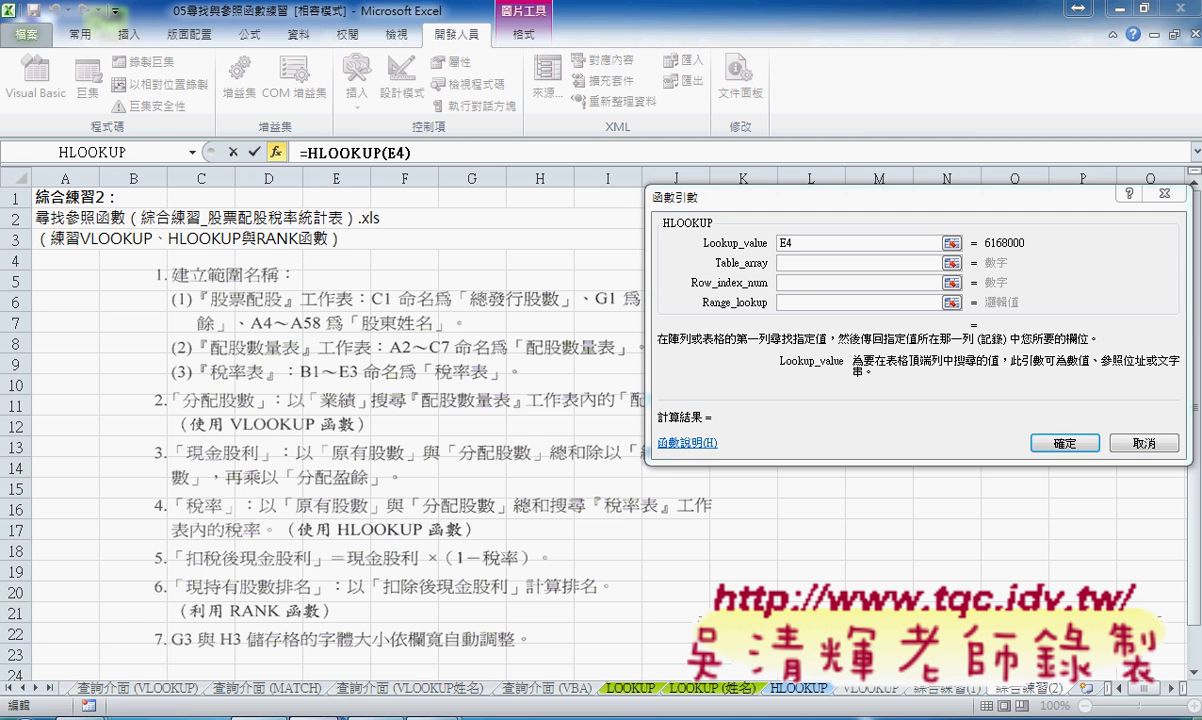
pyautogui.click(480, 640)
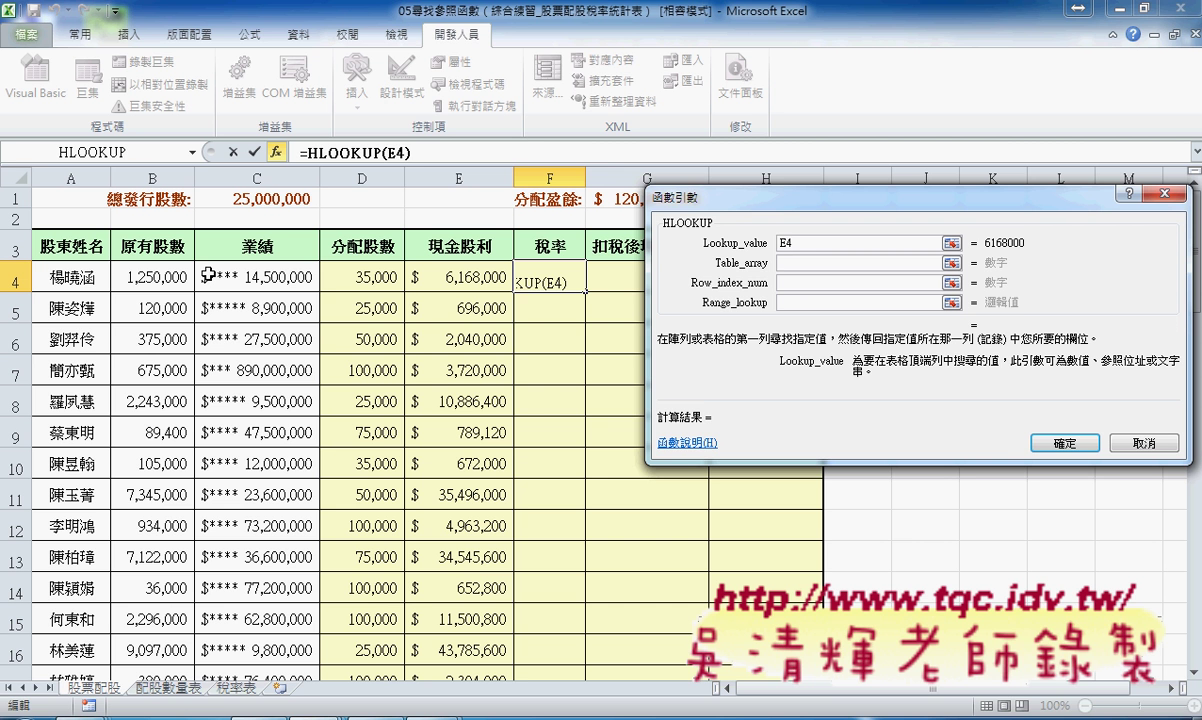
pyautogui.press('BackSpace')
pyautogui.press('BackSpace')
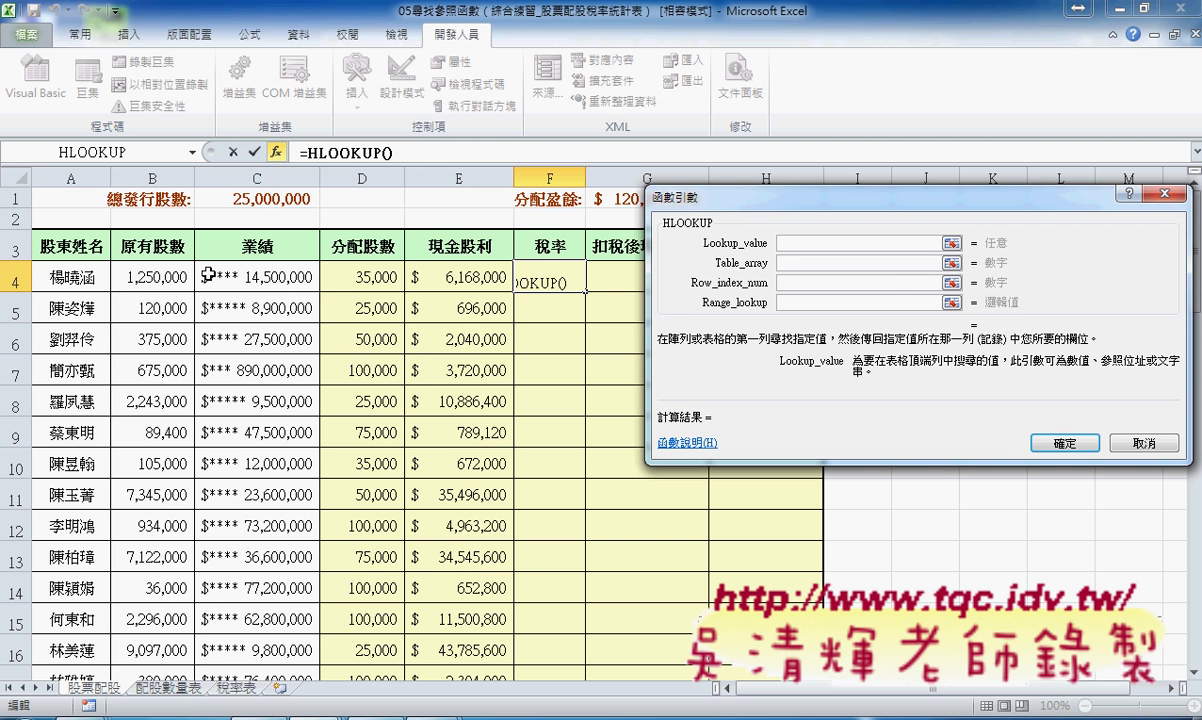
# Step: Paste 原有股數+ into the lookup value, removing a 分配股數 mistakenly put in Table_array
pyautogui.press('F3')
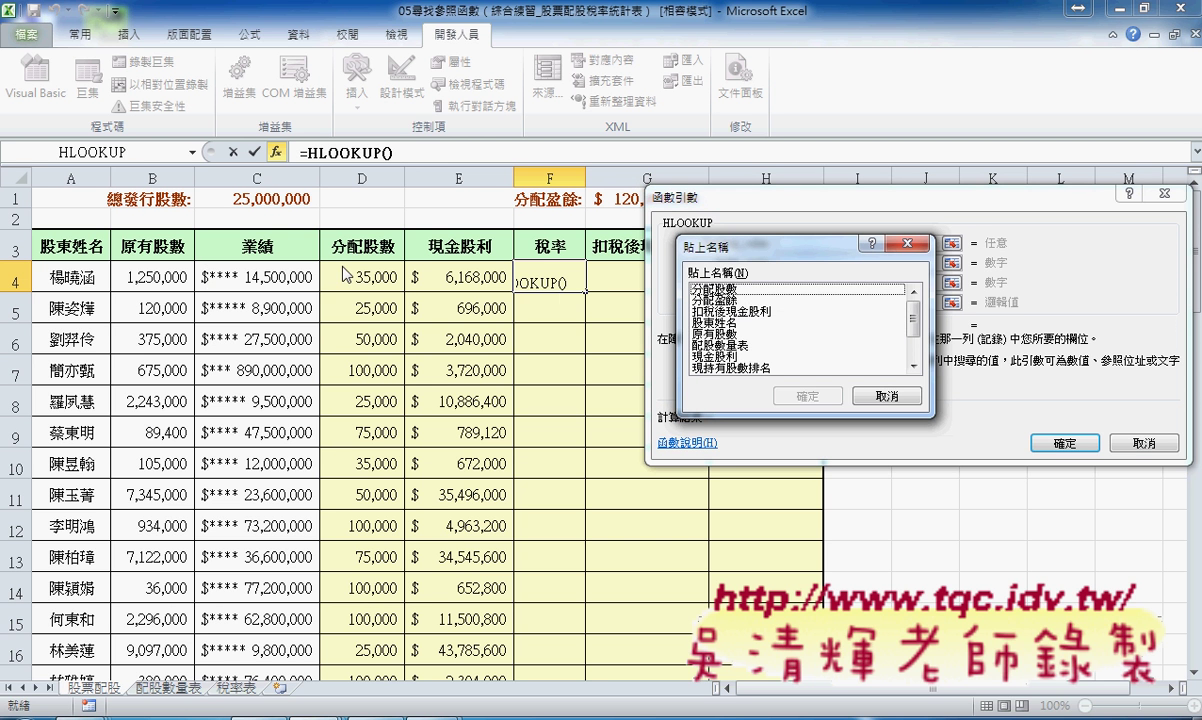
pyautogui.click(708, 333)
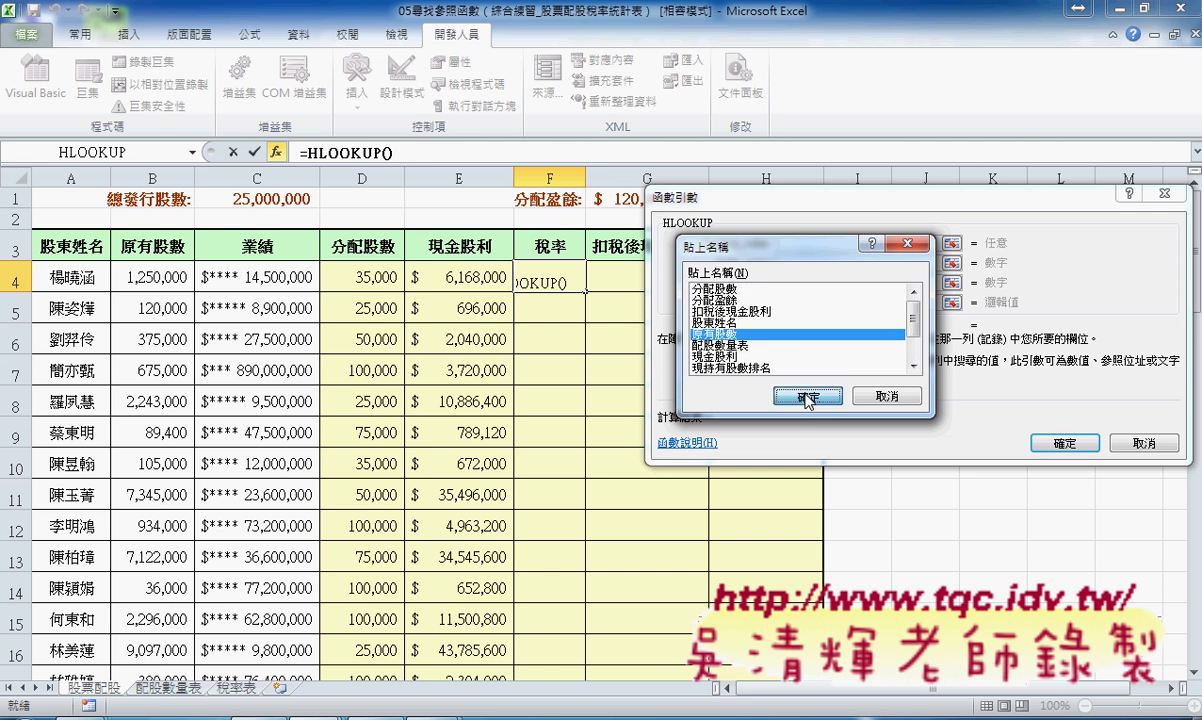
pyautogui.click(813, 396)
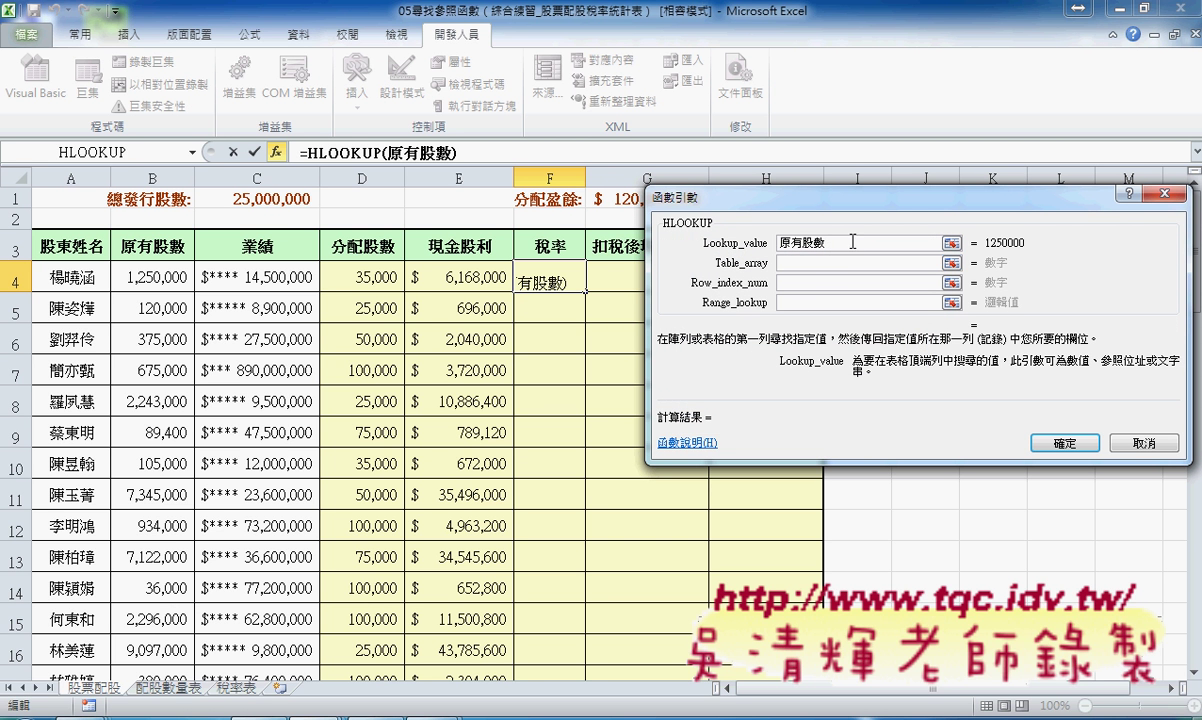
pyautogui.write('+')
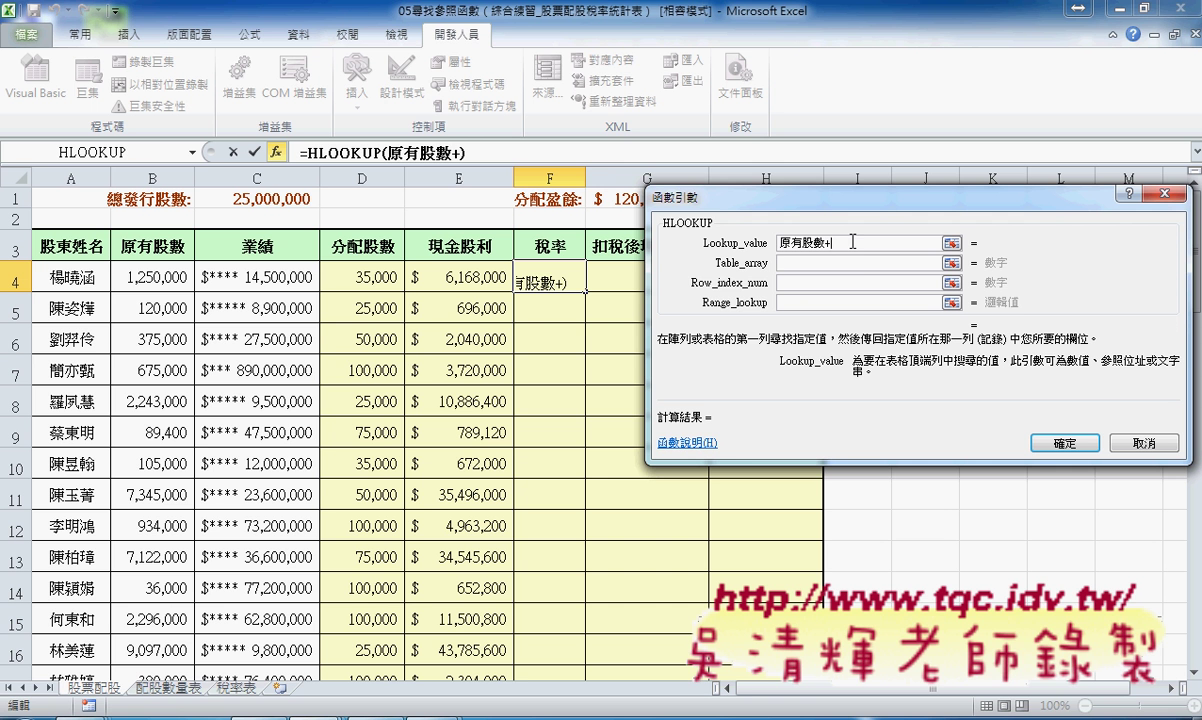
pyautogui.click(856, 264)
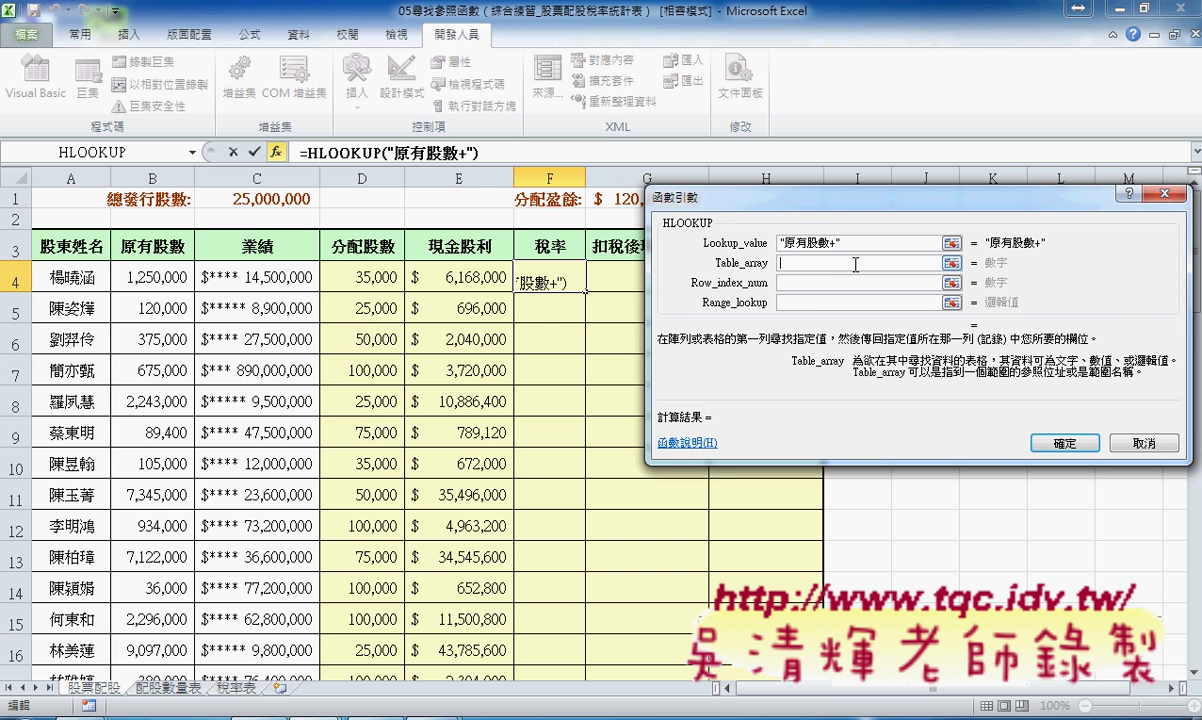
pyautogui.press('F3')
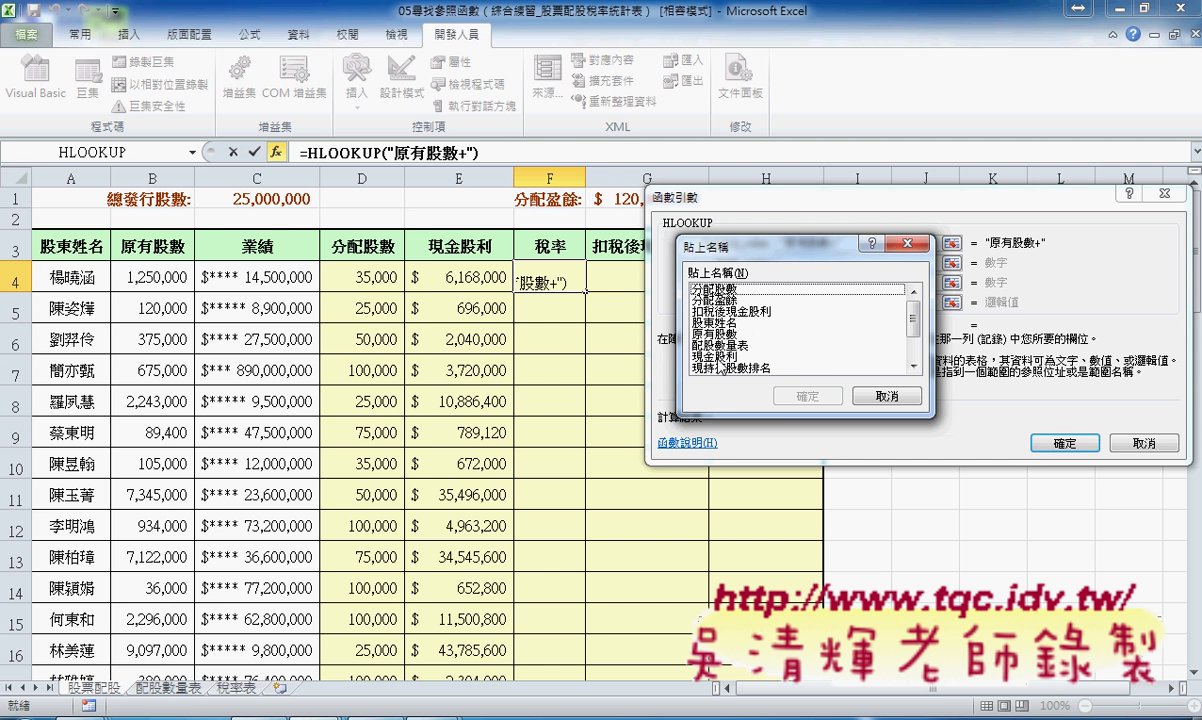
pyautogui.click(712, 289)
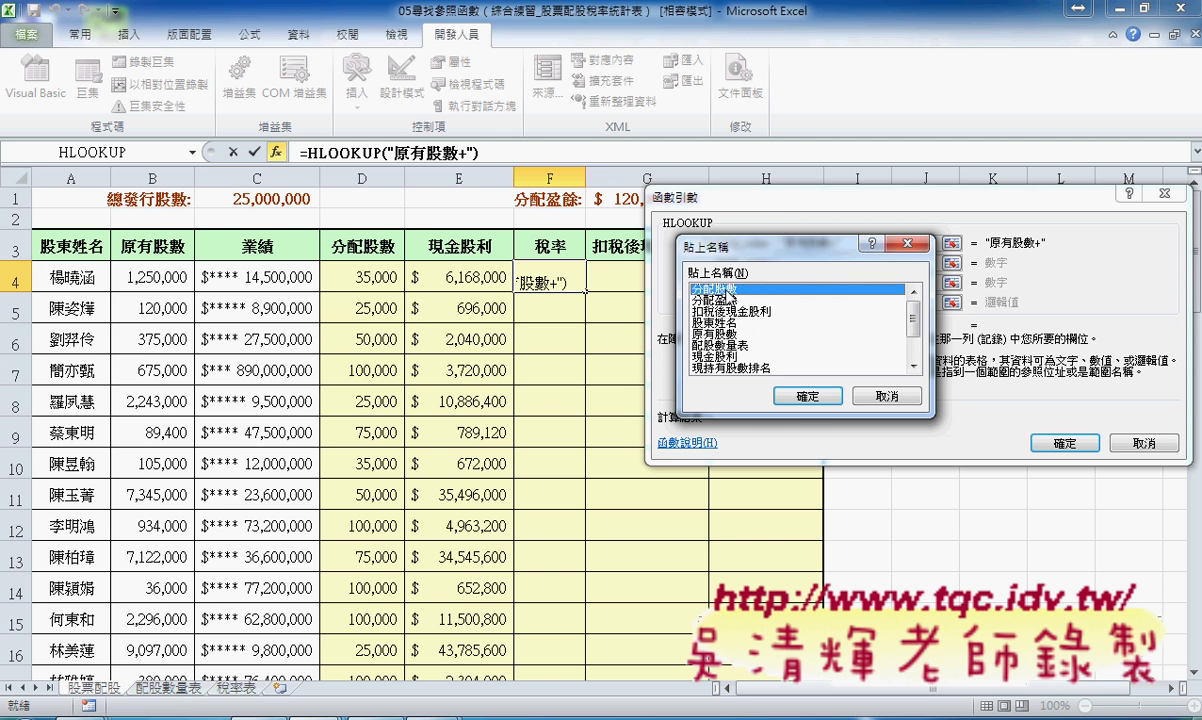
pyautogui.click(807, 396)
pyautogui.doubleClick(782, 260)
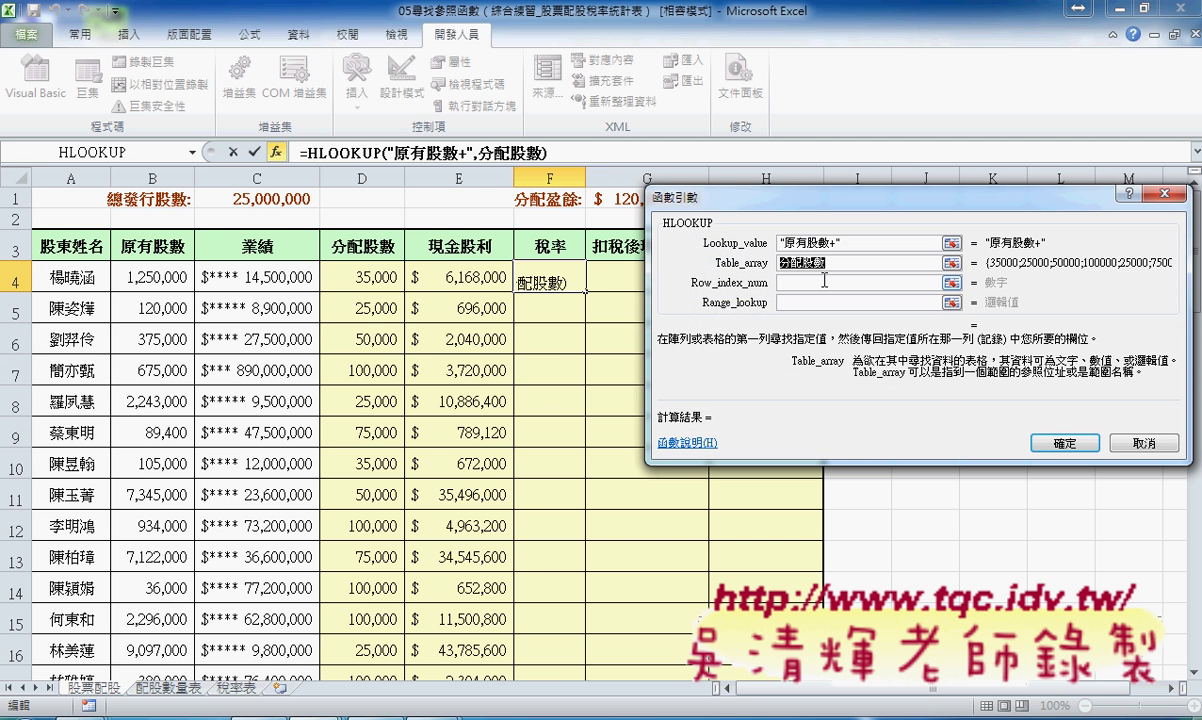
pyautogui.rightClick(819, 258)
pyautogui.click(845, 322)
# Step: Finish the lookup value as (原有股數+分配股數)/10000, evaluating to 128.5
pyautogui.click(857, 245)
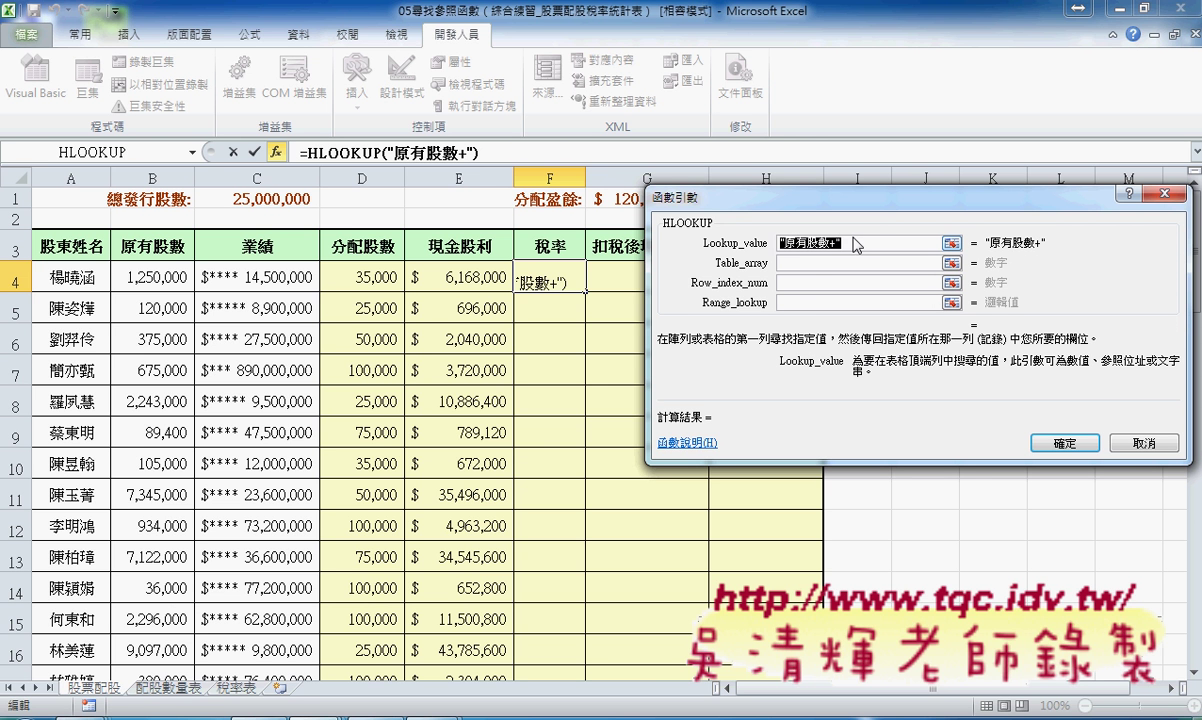
pyautogui.click(857, 242)
pyautogui.press('BackSpace')
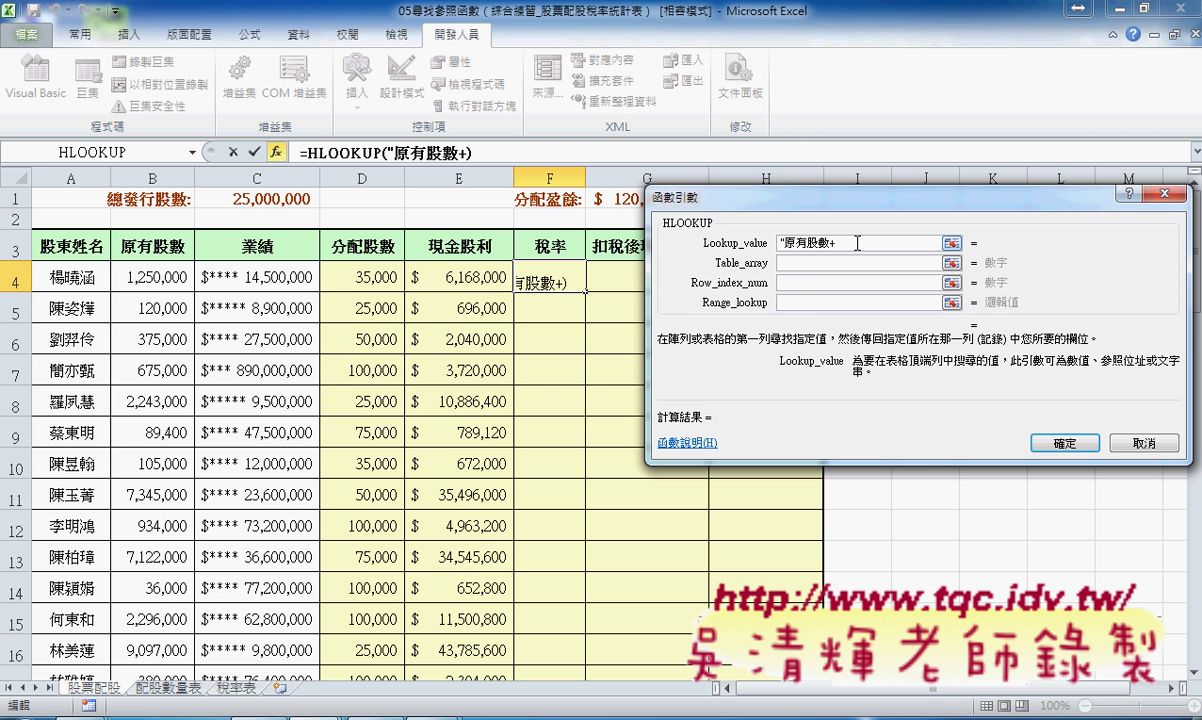
pyautogui.write('分配股數')
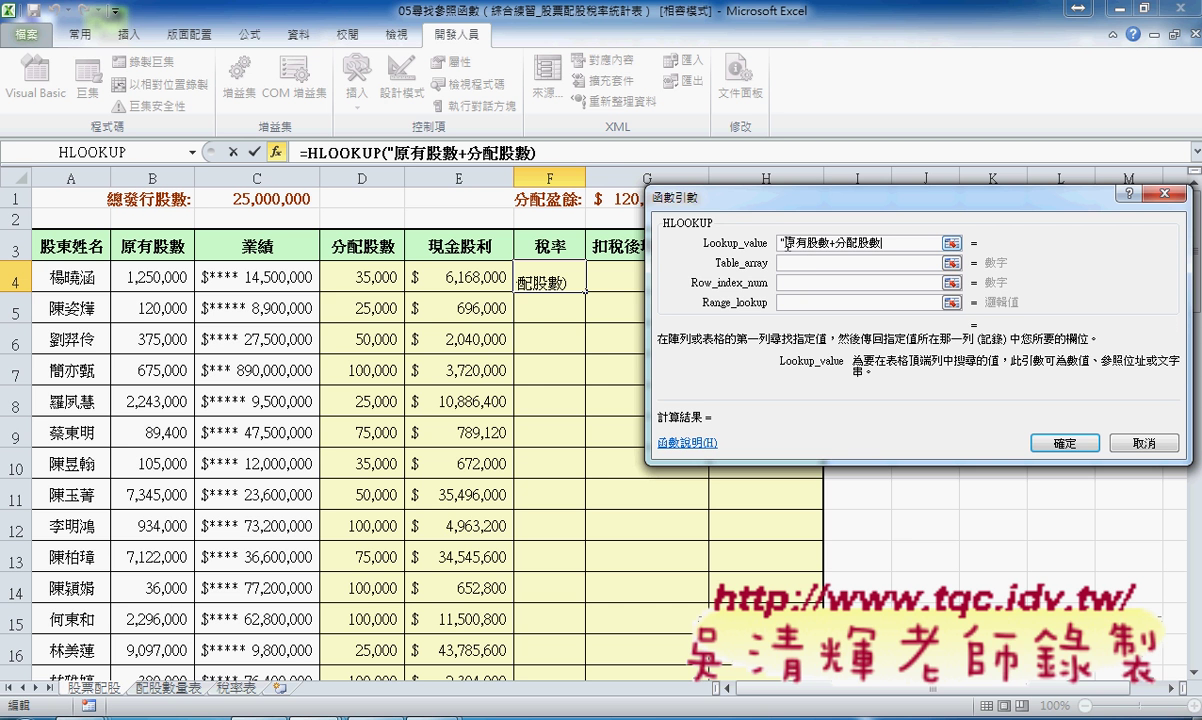
pyautogui.click(784, 242)
pyautogui.press('BackSpace')
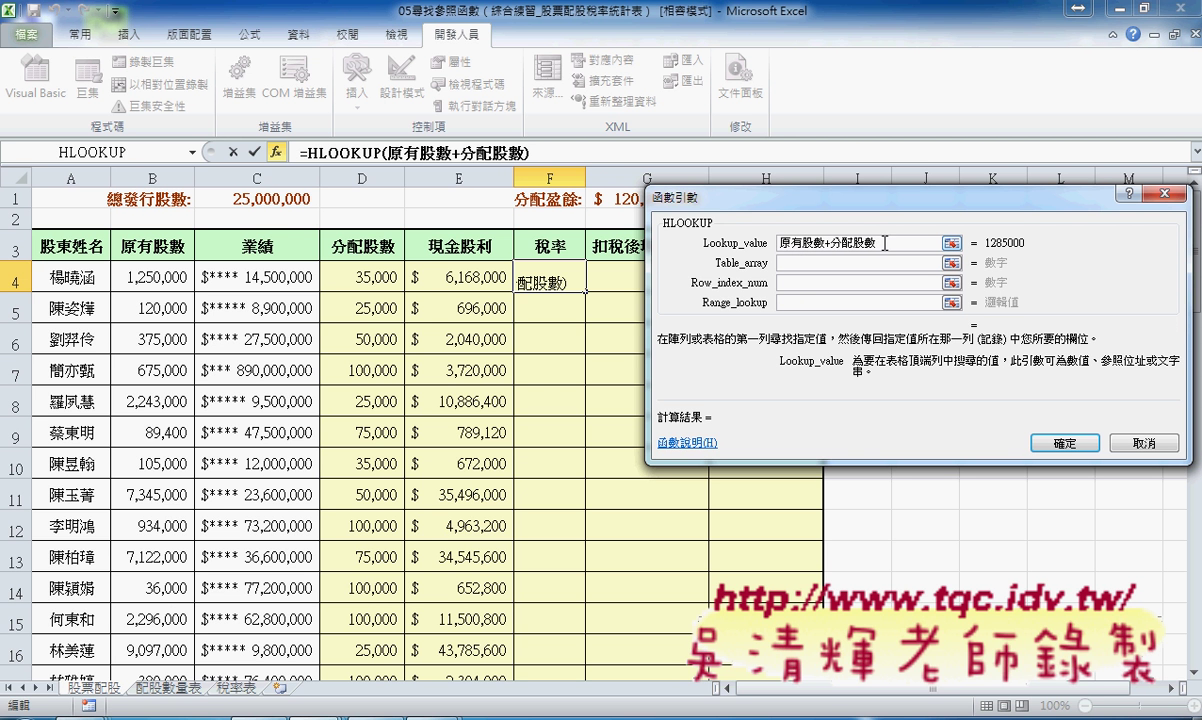
pyautogui.write('(')
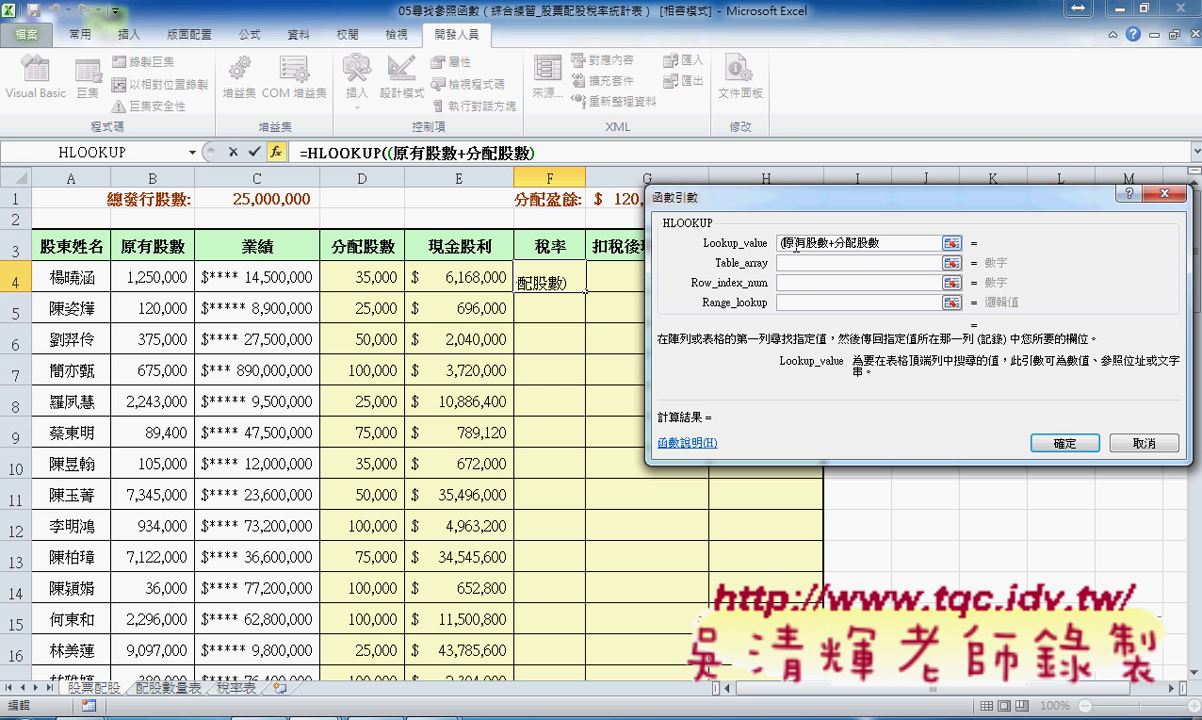
pyautogui.write(')/')
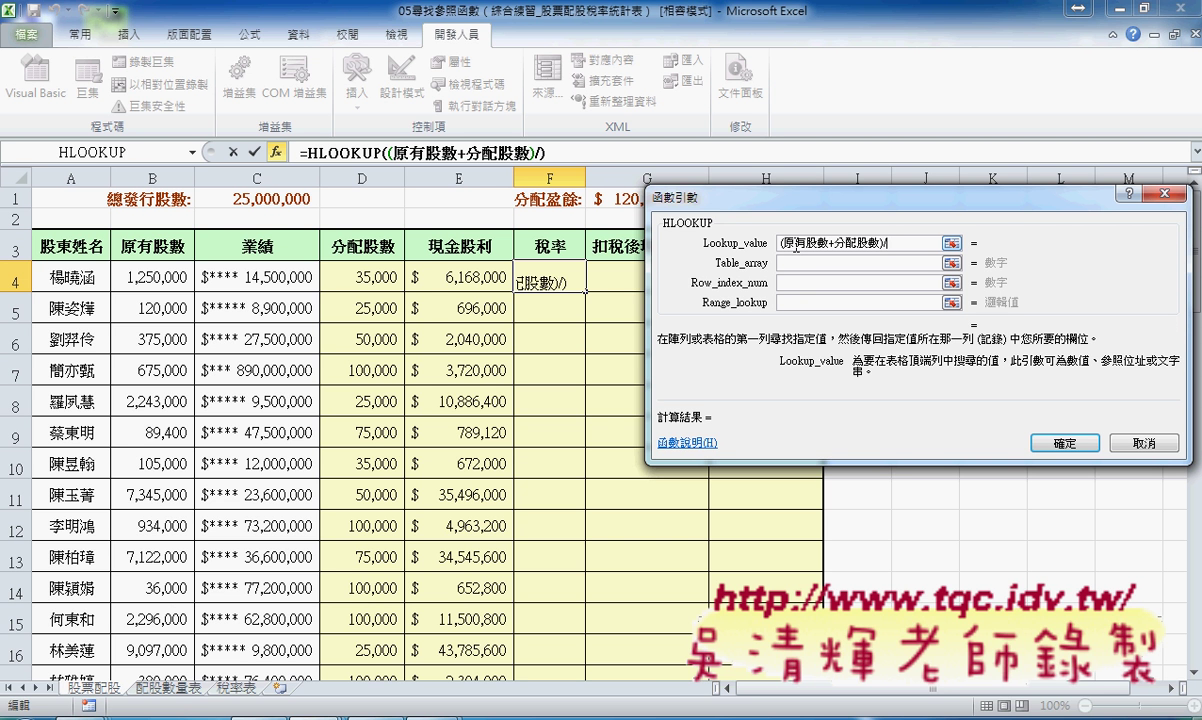
pyautogui.write('10000')
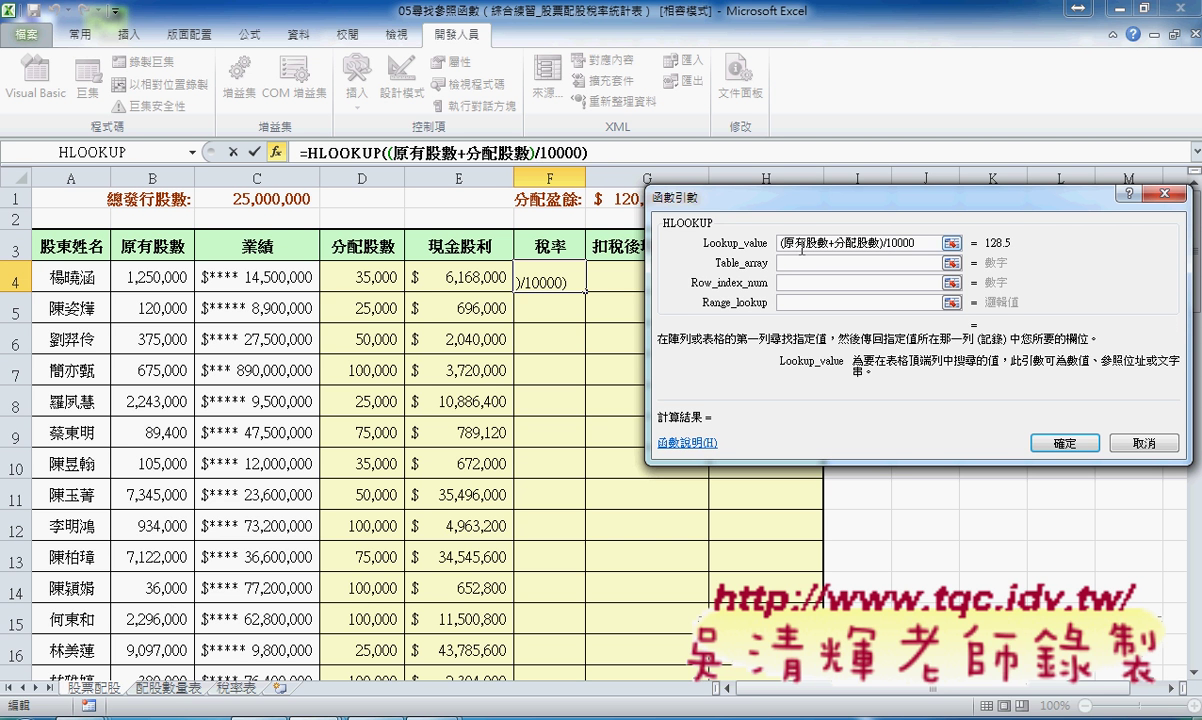
pyautogui.click(802, 266)
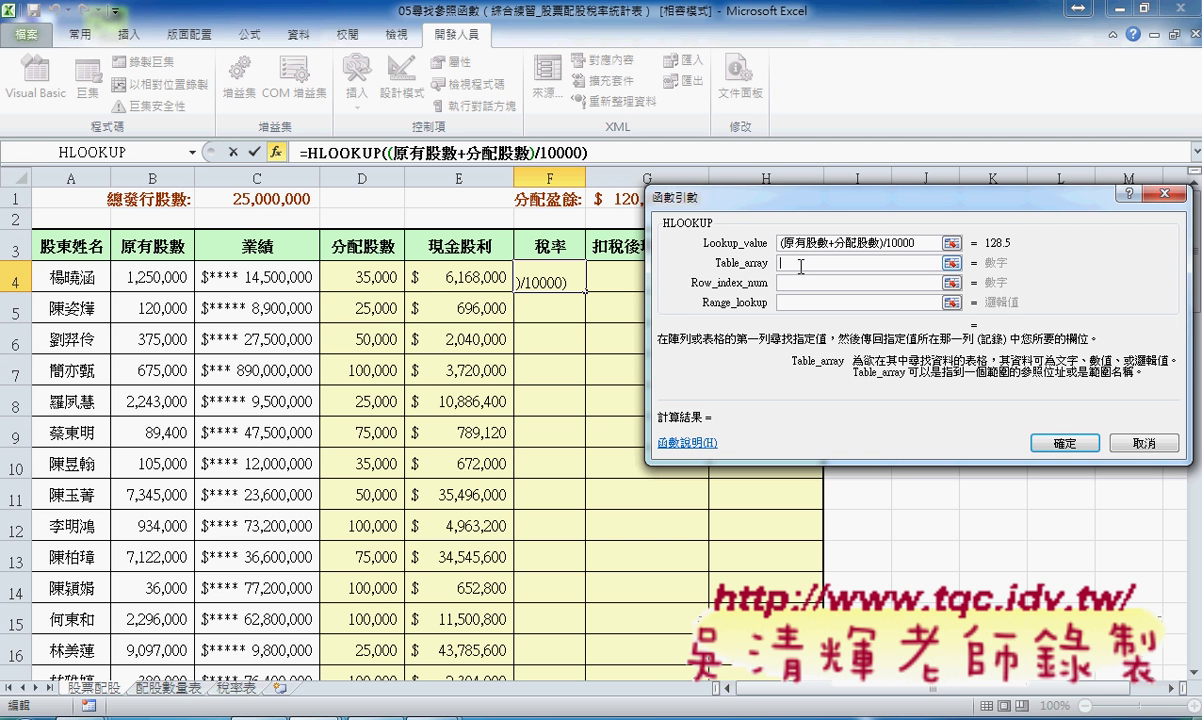
# Step: Complete HLOOKUP with table 稅率表, row 3, match 1, and fill the 12% rate down column F
pyautogui.press('F3')
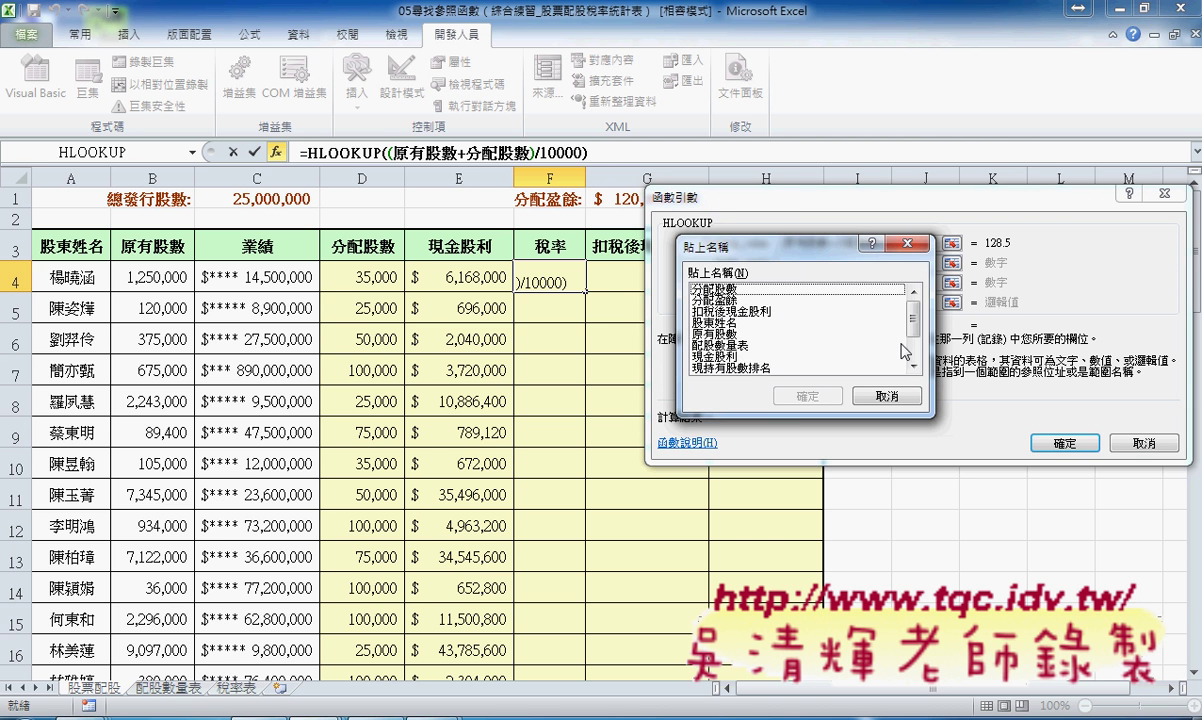
pyautogui.scroll(-2, 860, 330)
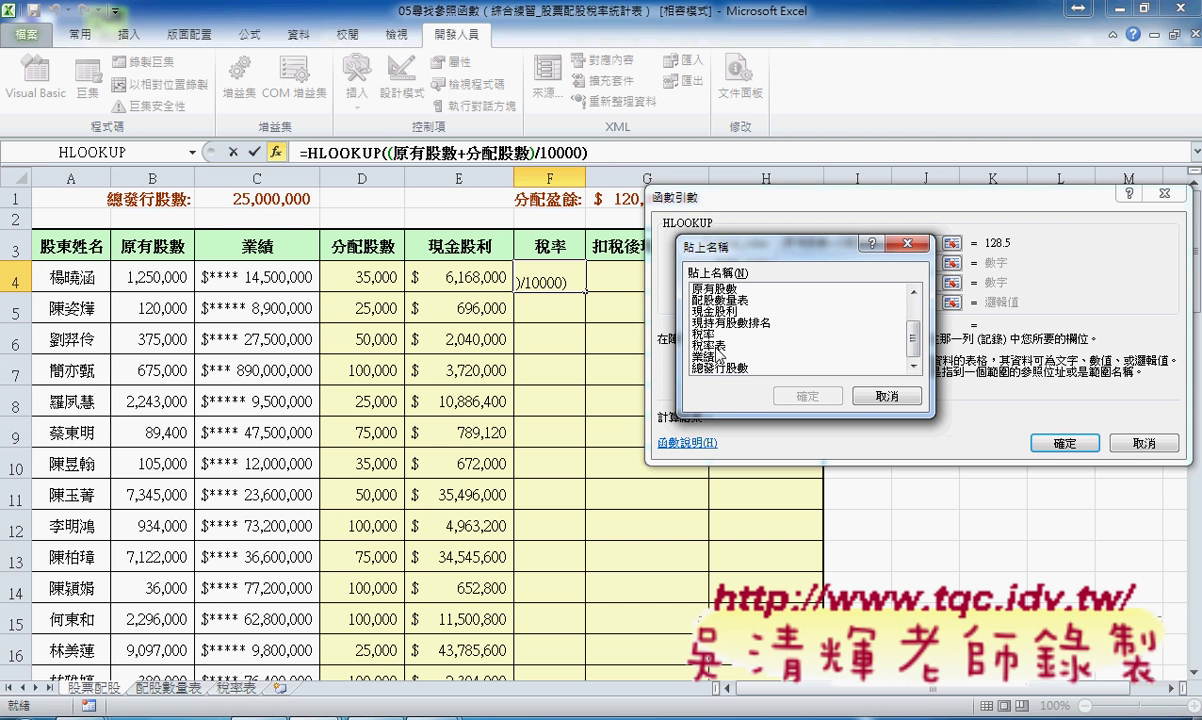
pyautogui.click(715, 345)
pyautogui.click(806, 396)
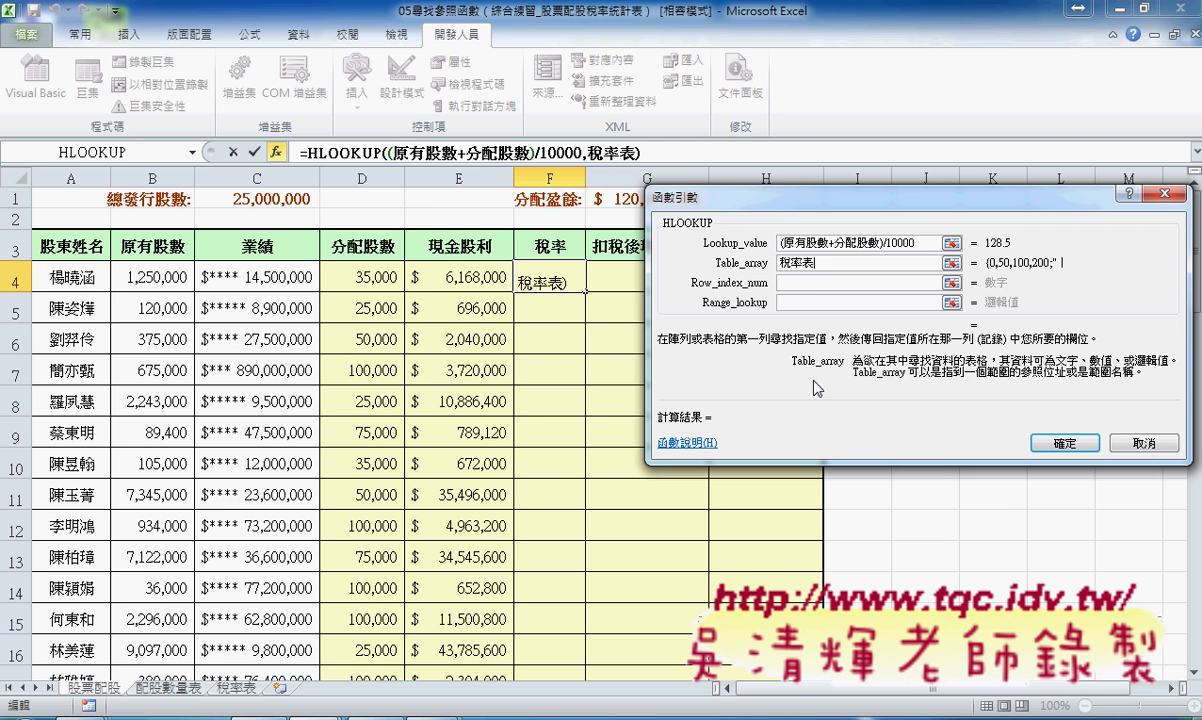
pyautogui.click(809, 284)
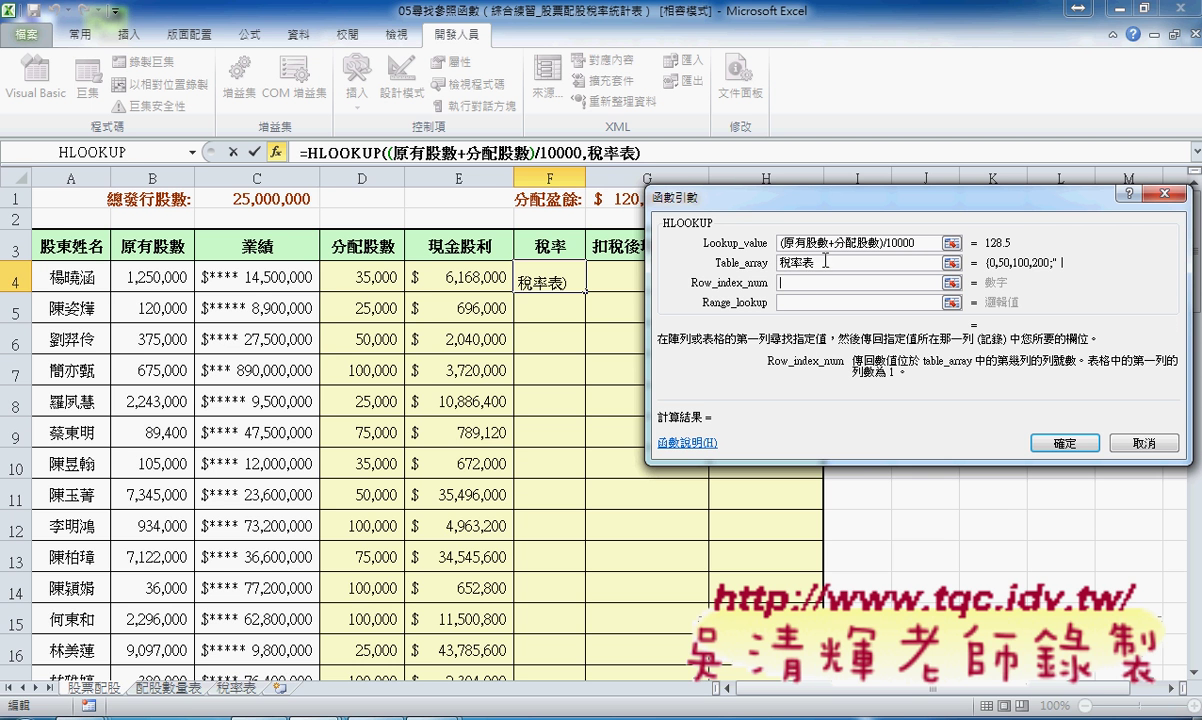
pyautogui.click(825, 262)
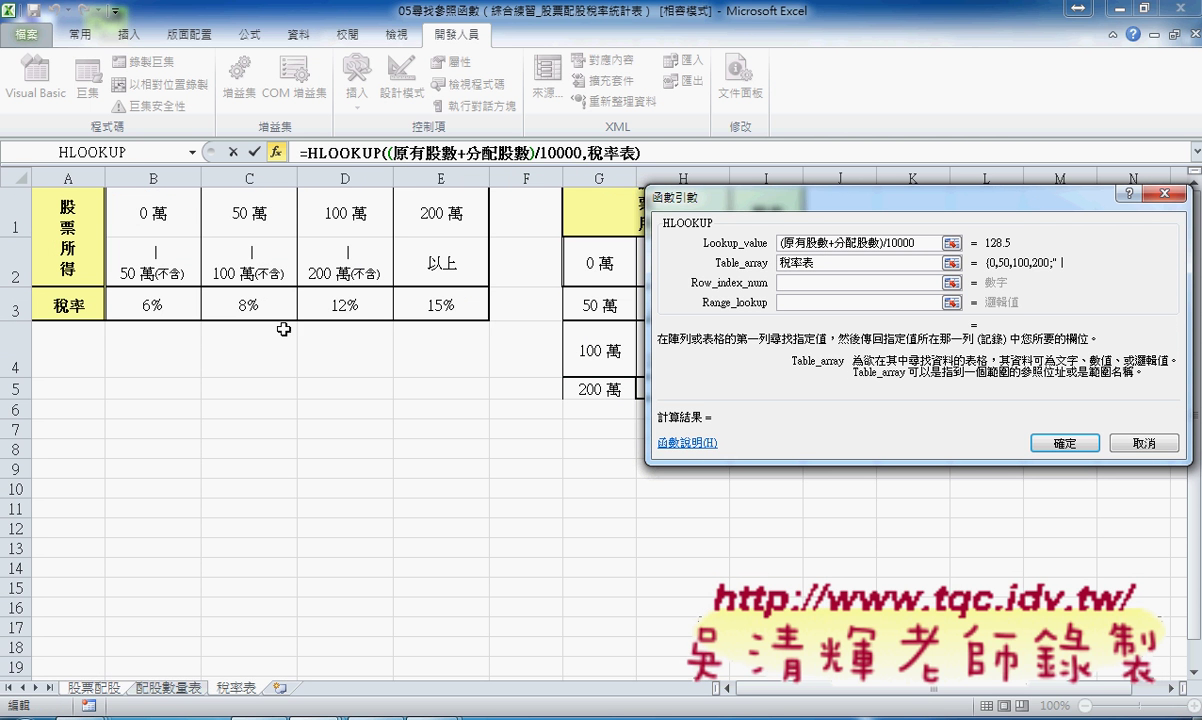
pyautogui.click(790, 282)
pyautogui.write('3')
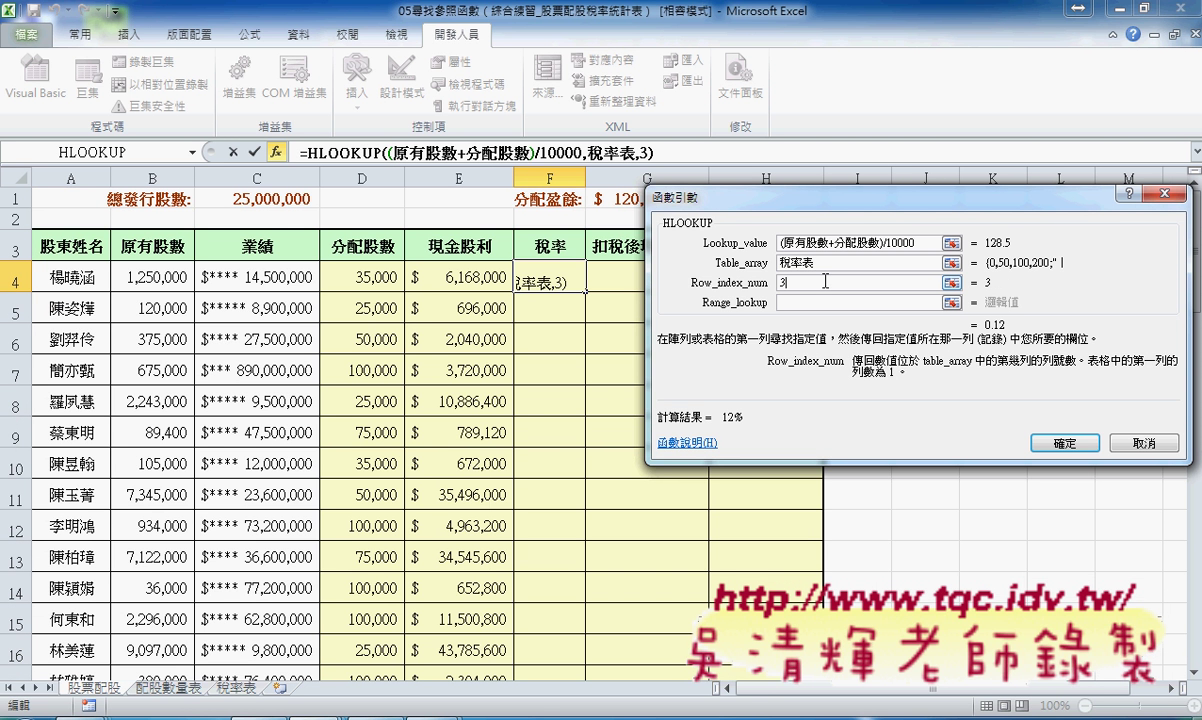
pyautogui.click(815, 302)
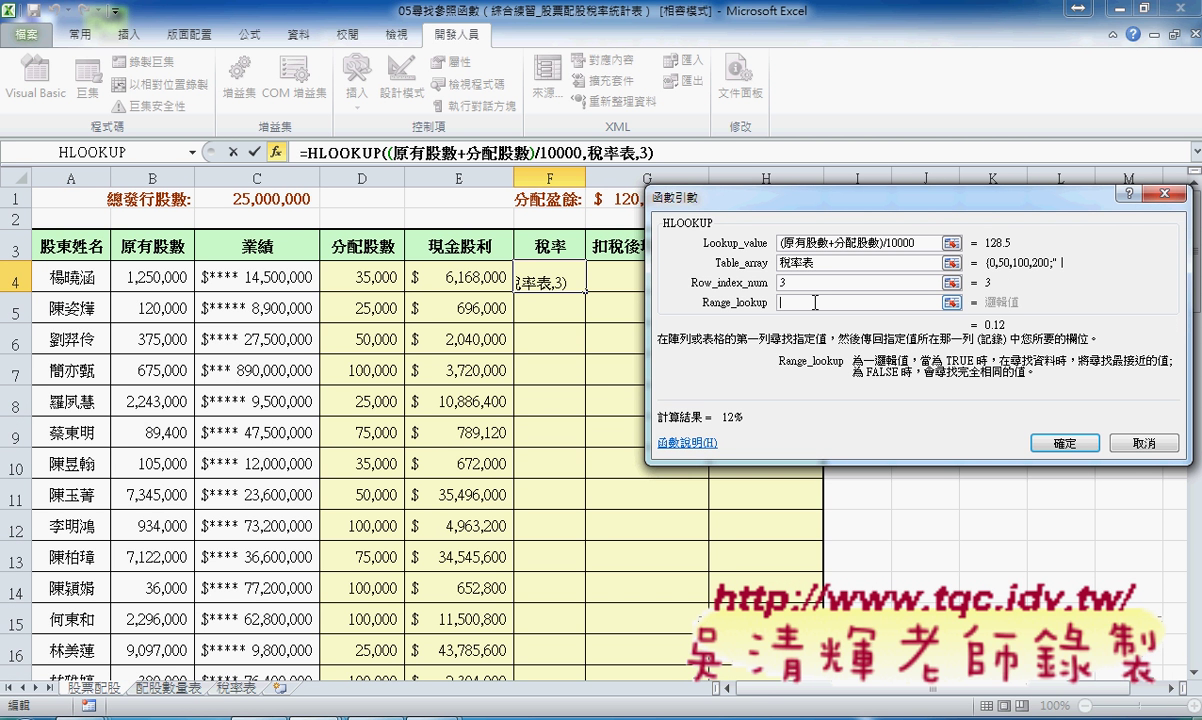
pyautogui.write('1')
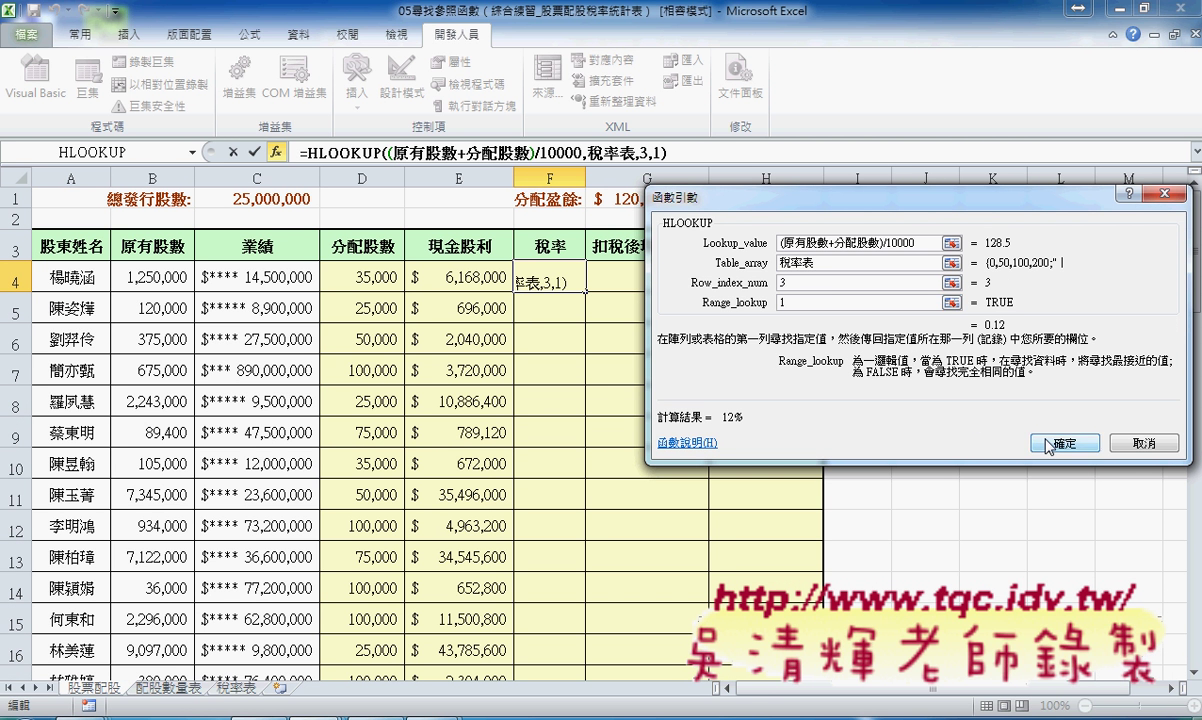
pyautogui.click(1065, 443)
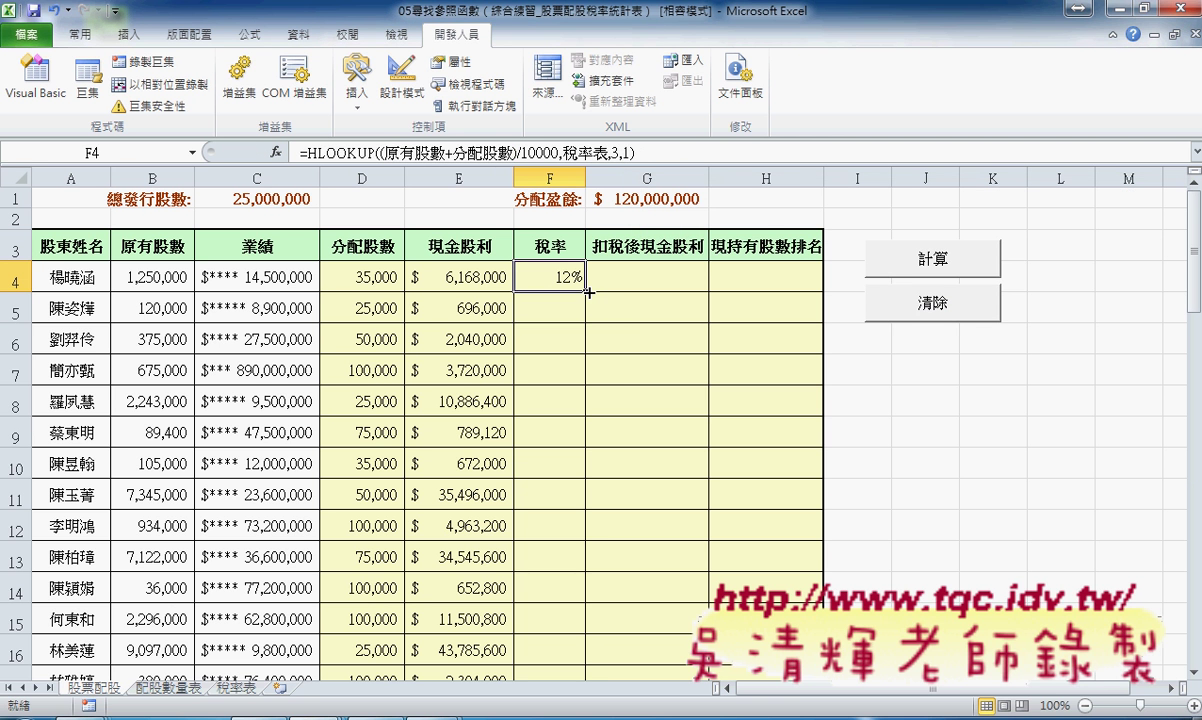
pyautogui.doubleClick(589, 292)
pyautogui.click(600, 266)
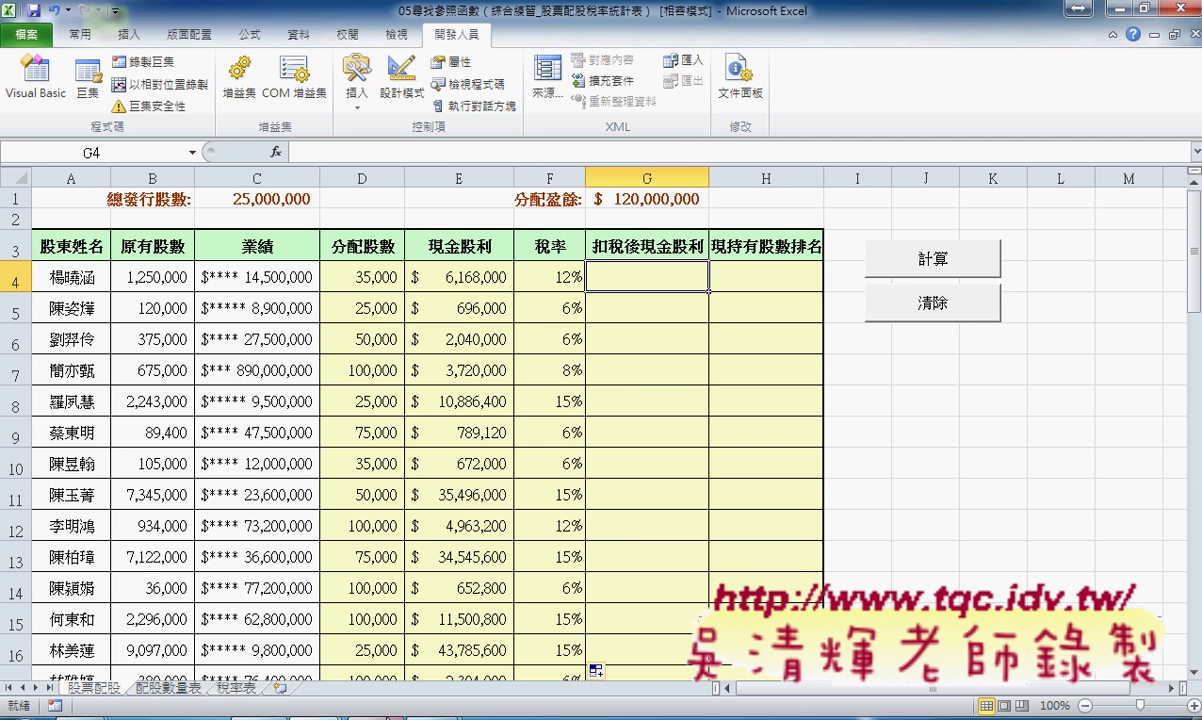
pyautogui.click(330, 605)
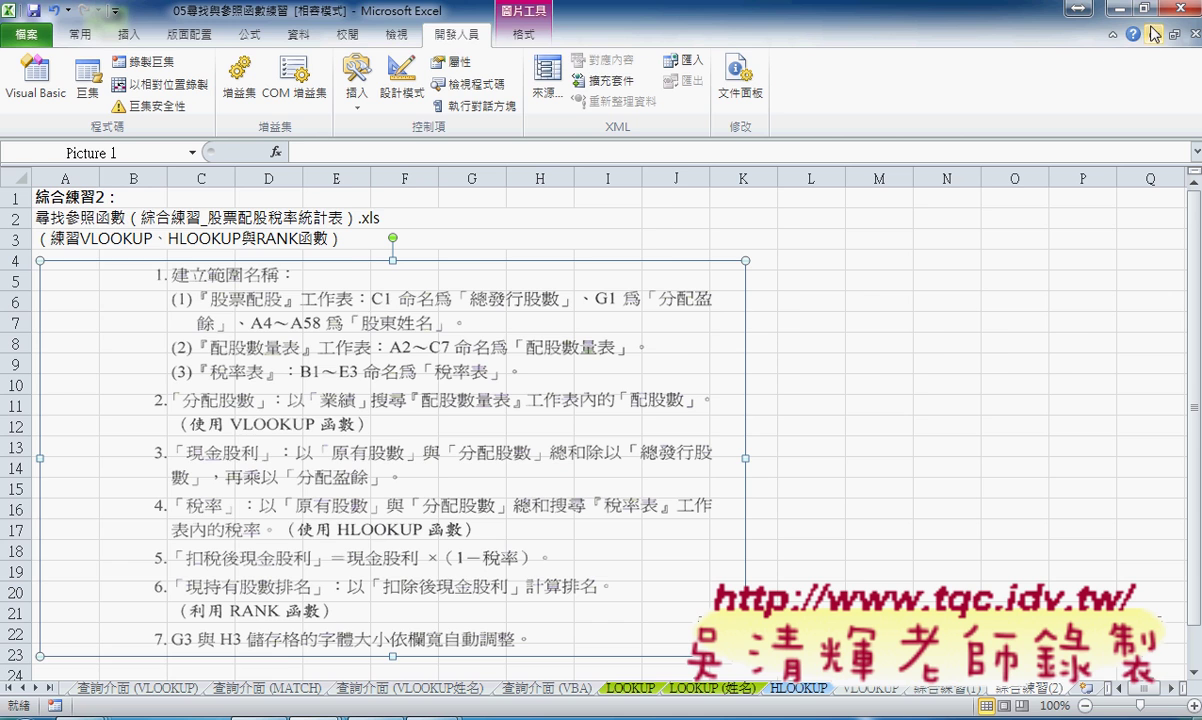
pyautogui.click(1117, 12)
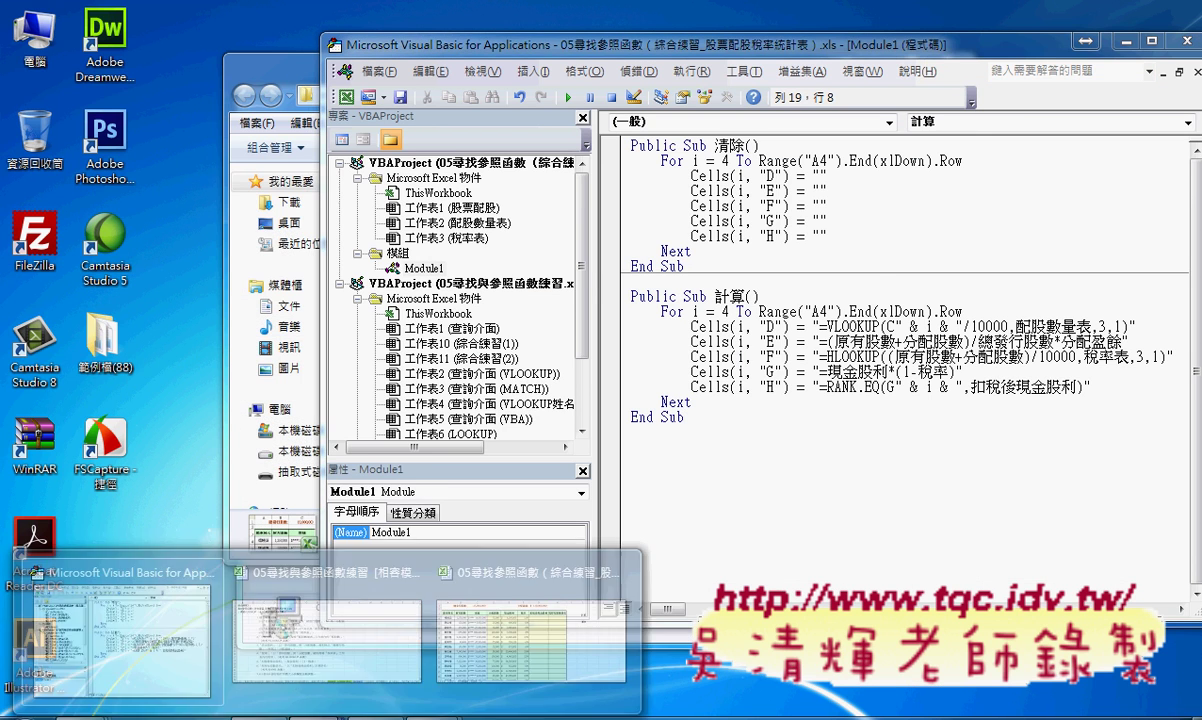
pyautogui.click(515, 655)
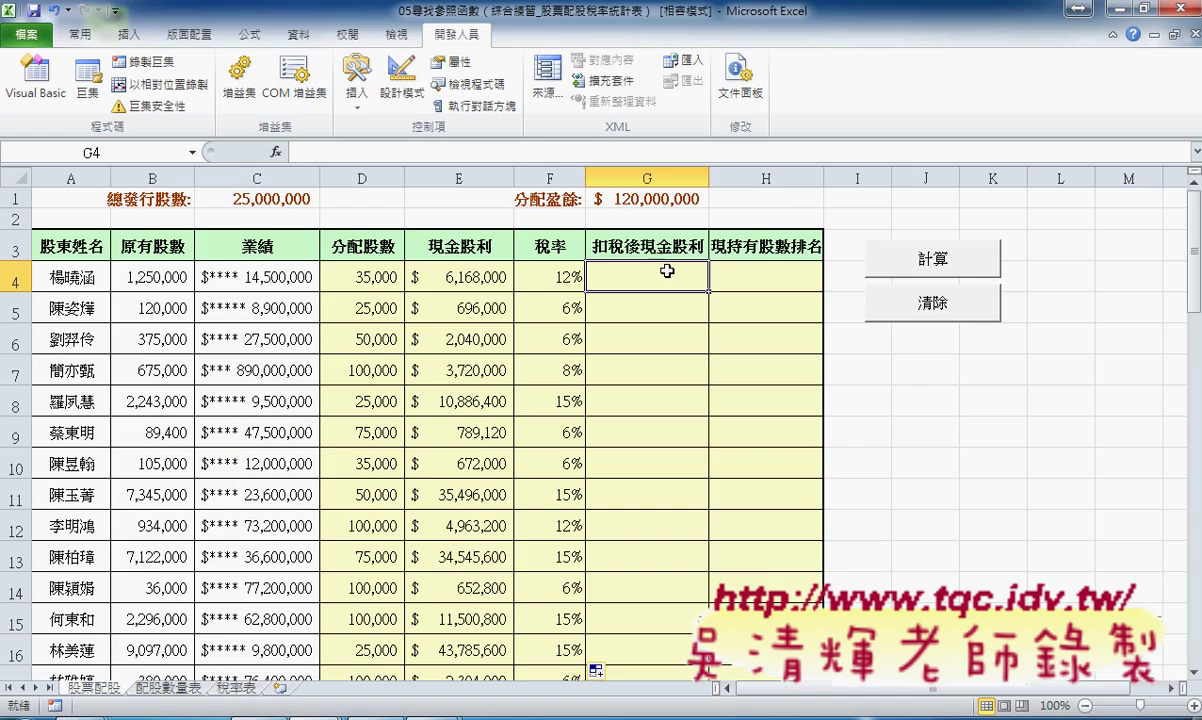
# Step: Enter =現金股利*(1-稅率) in G4 ($5,427,840) and fill it down the 扣稅後現金股利 column
pyautogui.click(455, 151)
pyautogui.write('=')
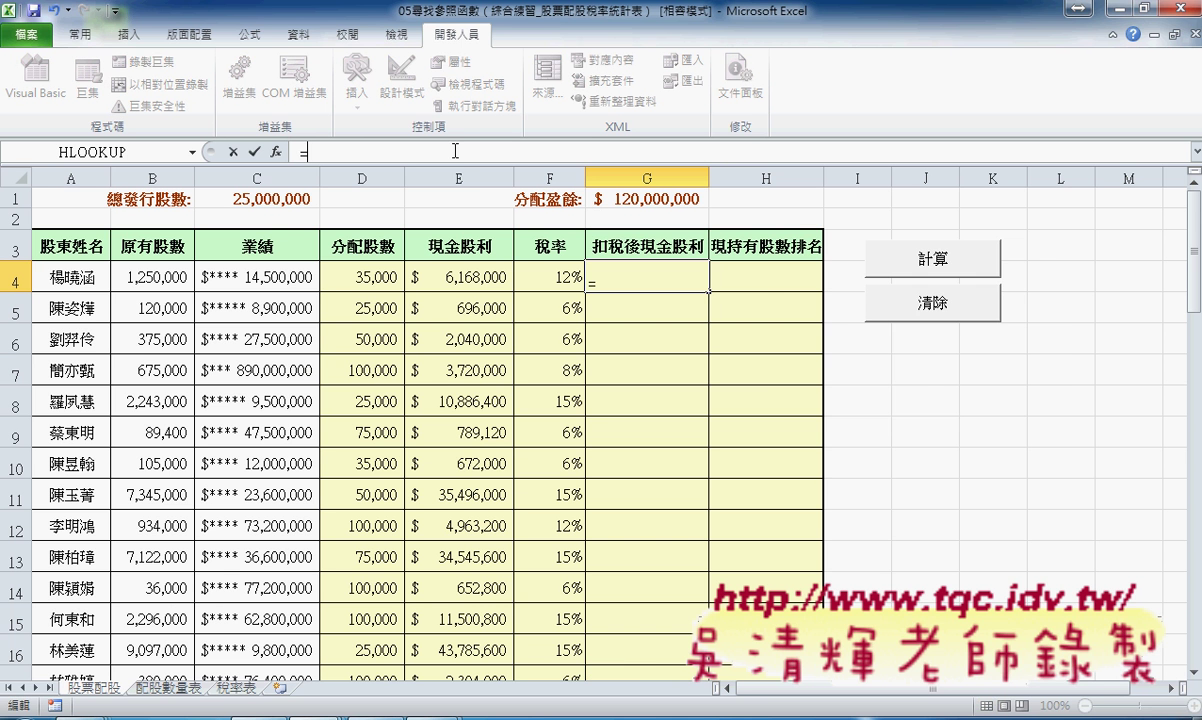
pyautogui.press('F3')
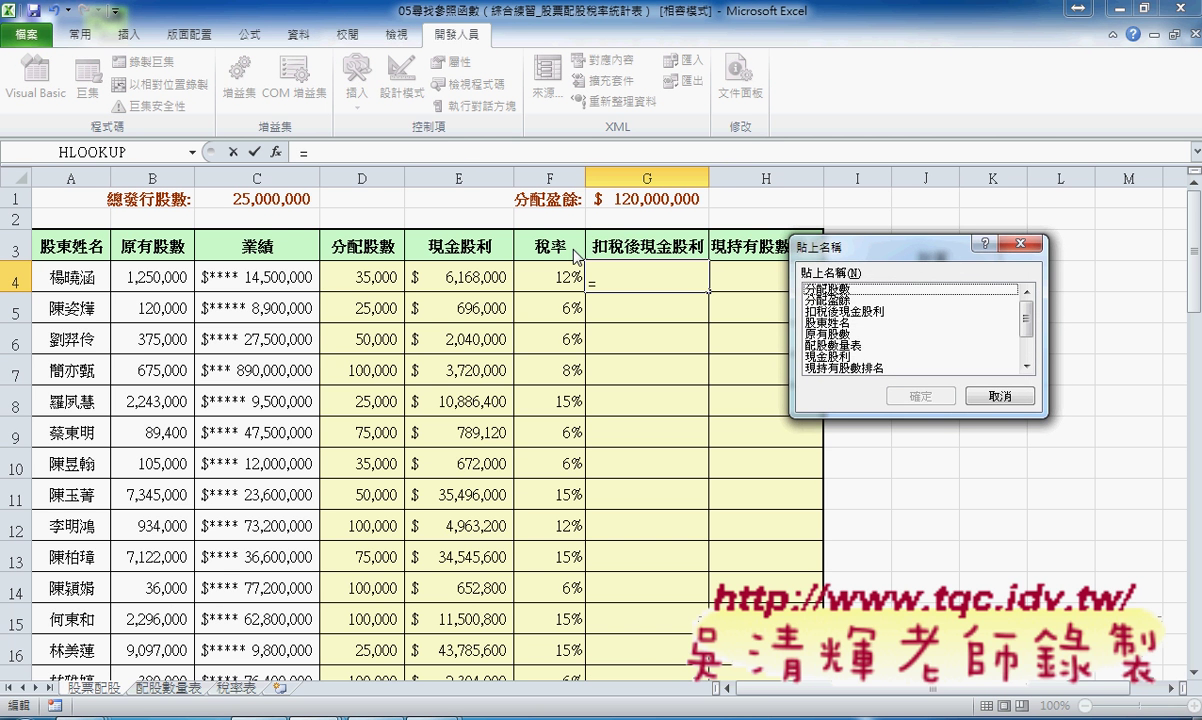
pyautogui.click(828, 356)
pyautogui.click(910, 395)
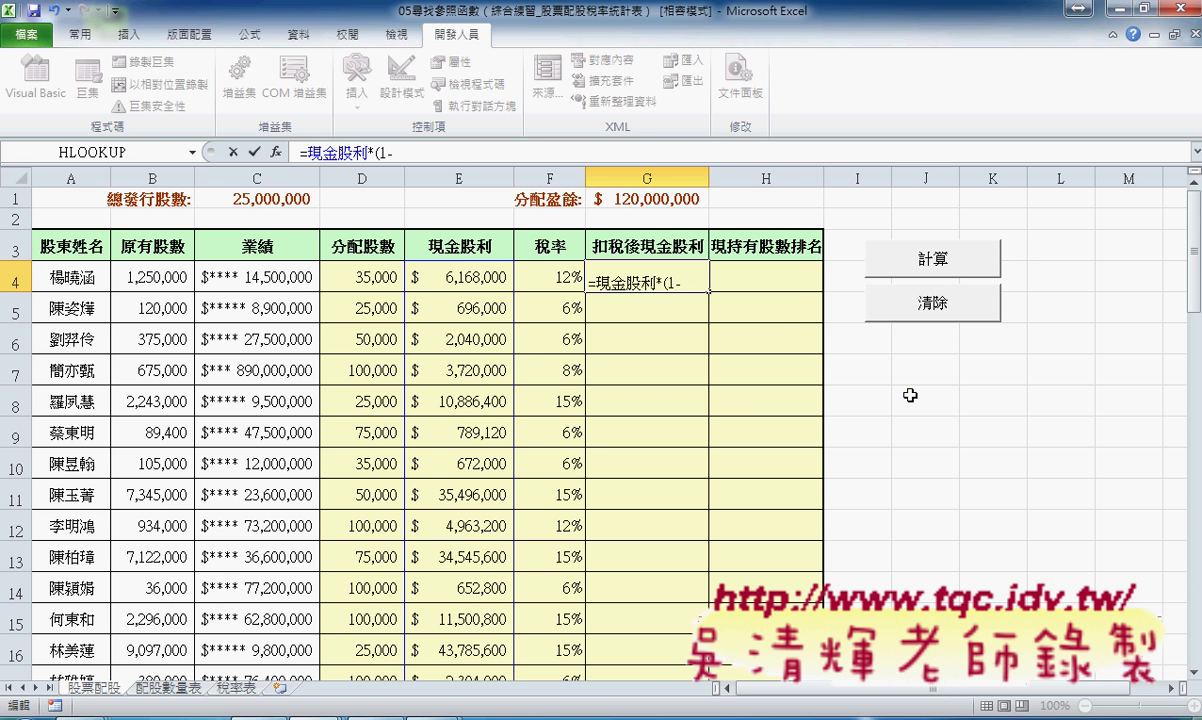
pyautogui.press('F3')
pyautogui.click(1026, 364)
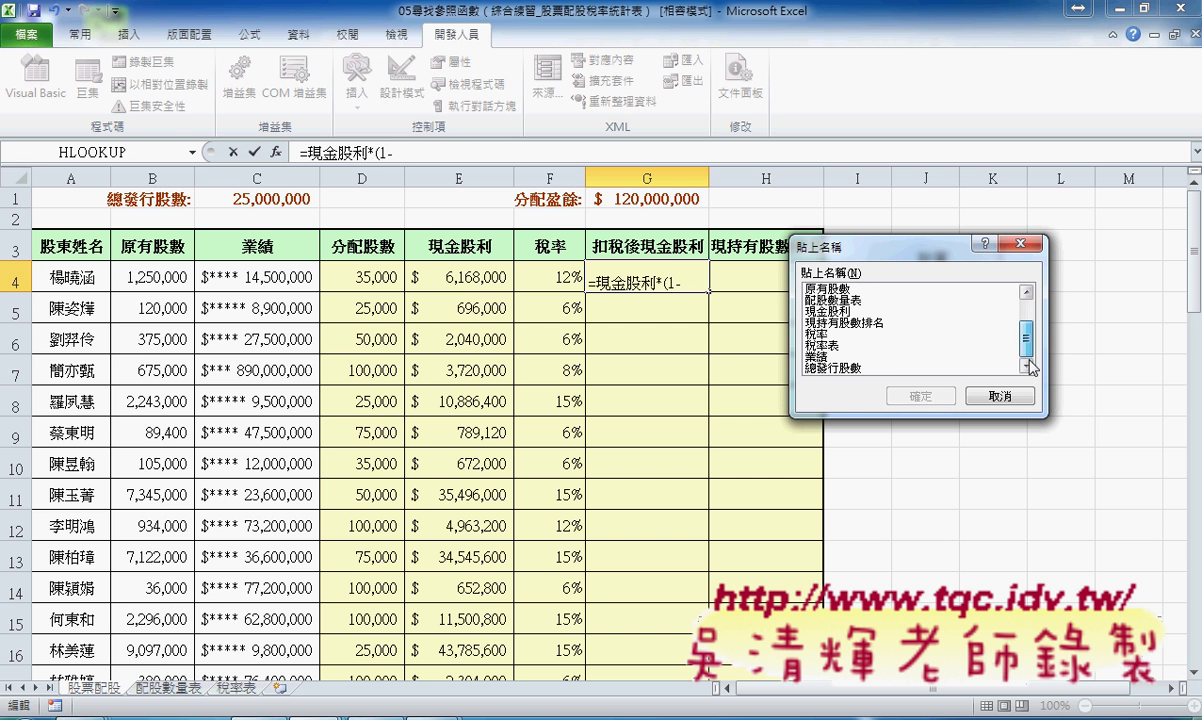
pyautogui.click(830, 336)
pyautogui.click(910, 395)
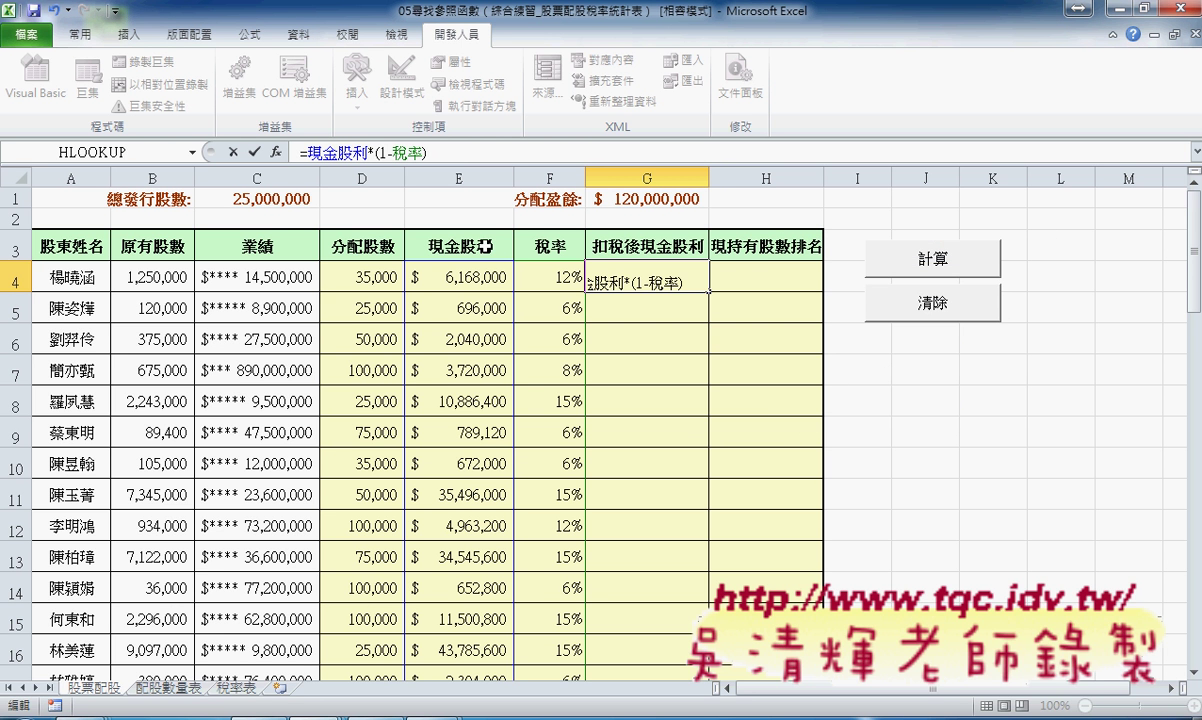
pyautogui.click(254, 152)
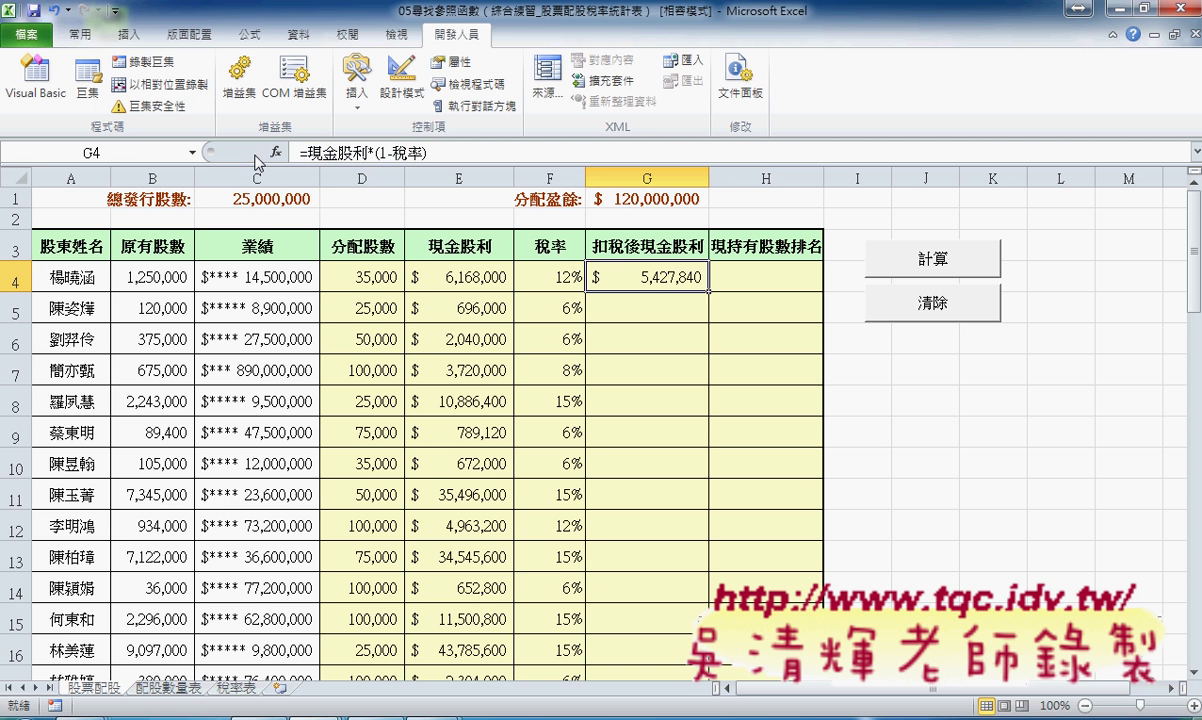
pyautogui.doubleClick(710, 293)
pyautogui.click(739, 266)
# Step: Insert the RANK.EQ function into H4 from the Statistical category
pyautogui.click(276, 152)
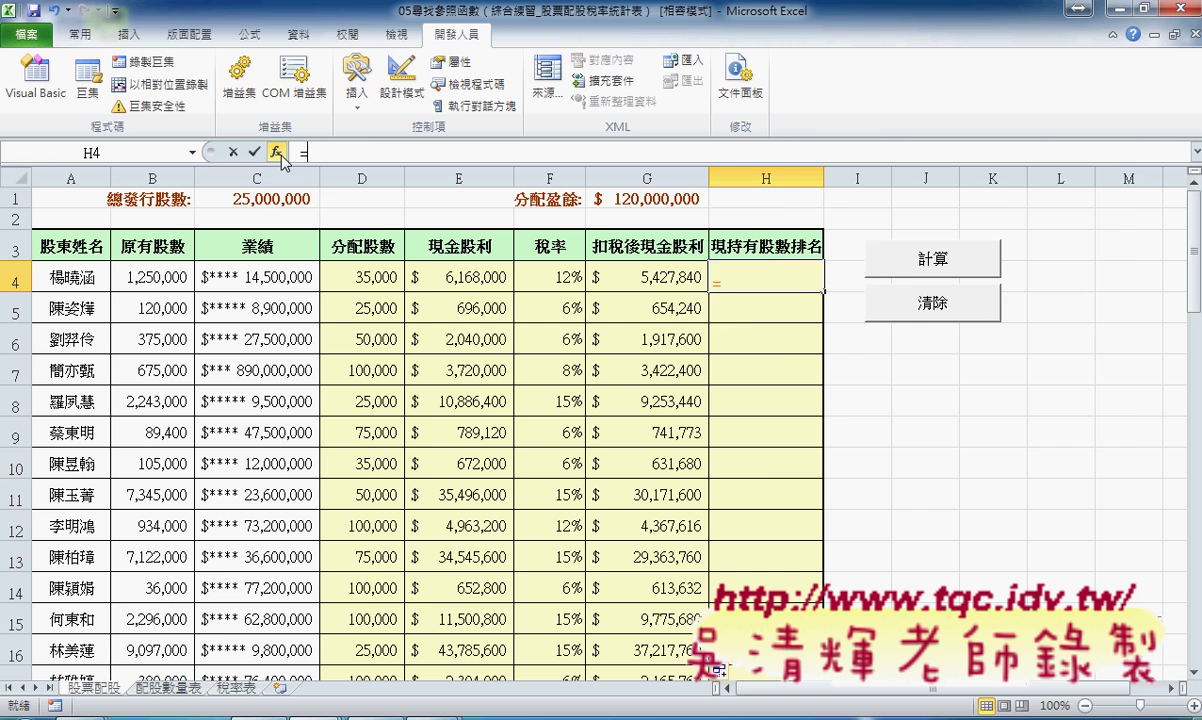
pyautogui.click(876, 252)
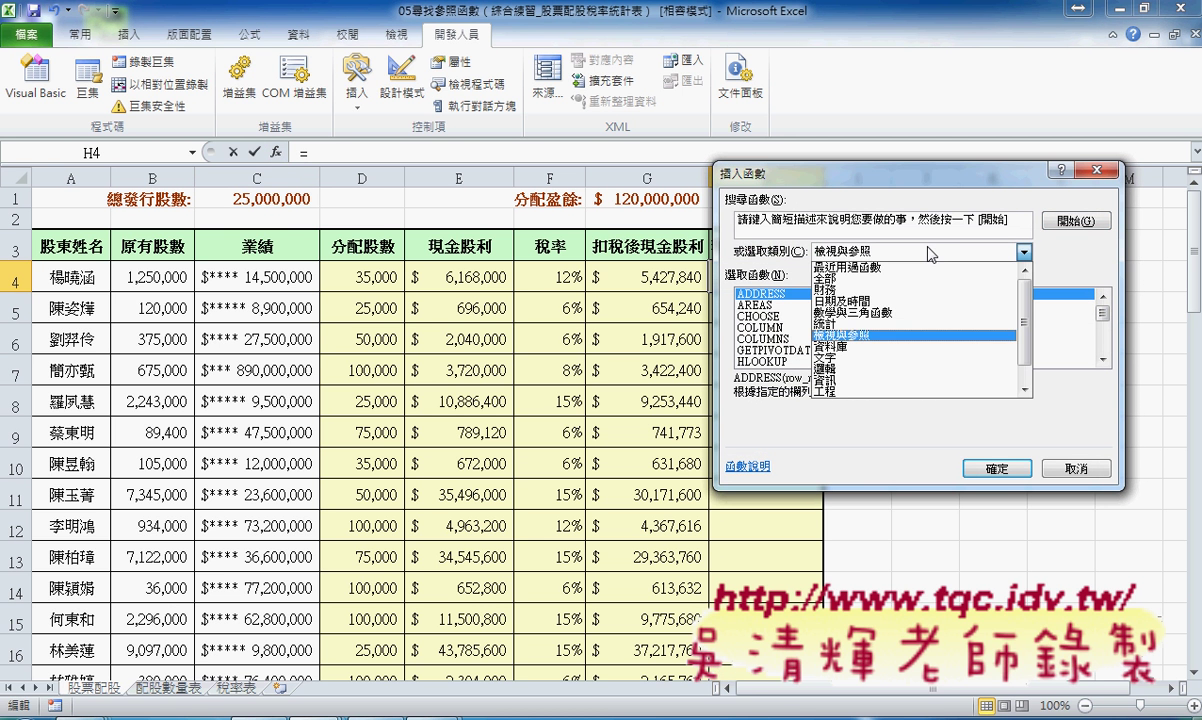
pyautogui.click(905, 309)
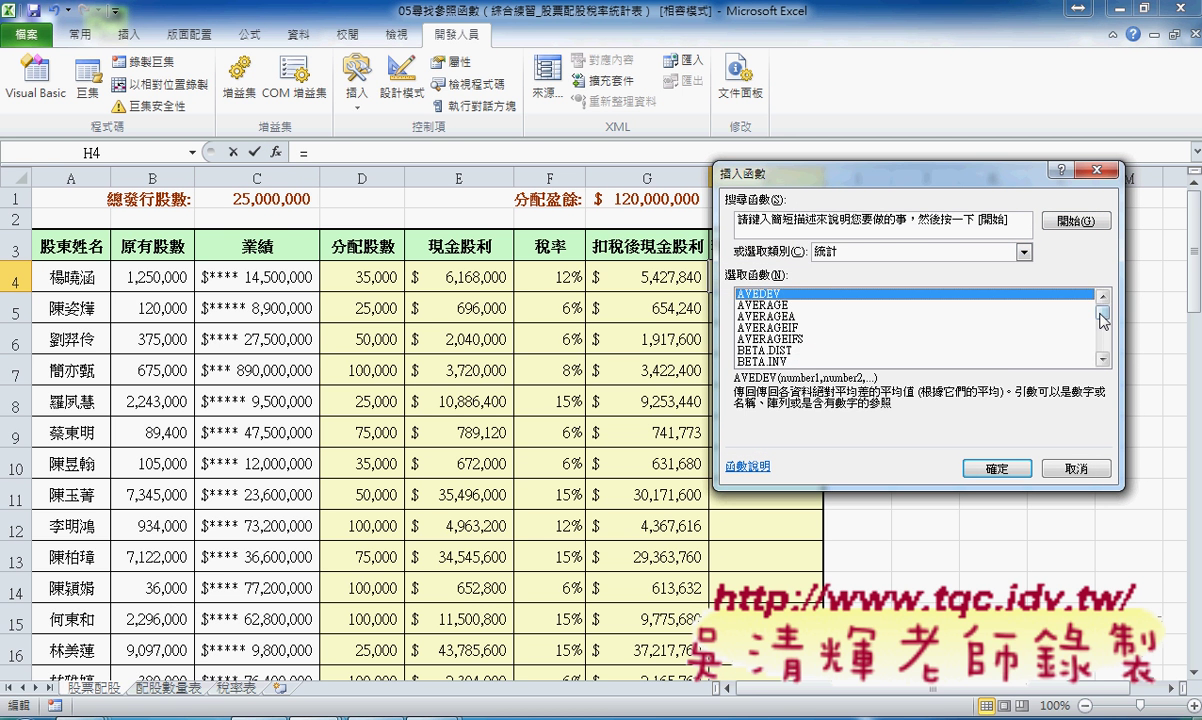
pyautogui.moveTo(1102, 312); pyautogui.dragTo(1104, 331)
pyautogui.click(948, 329)
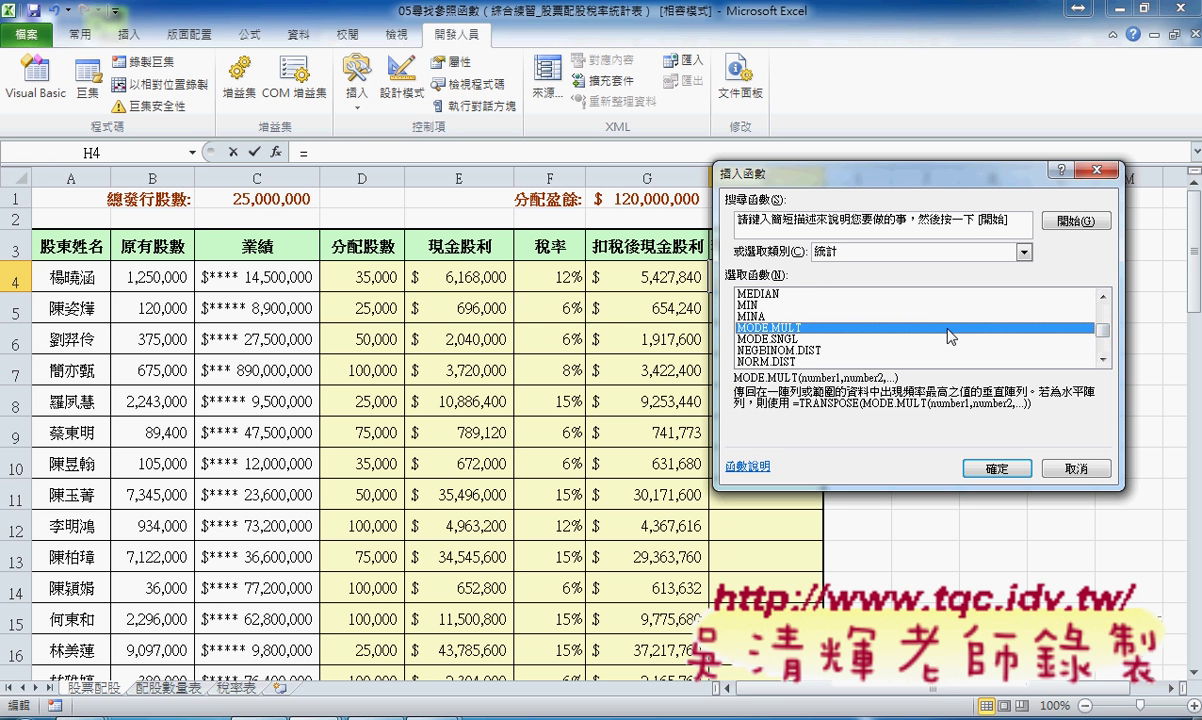
pyautogui.press('r')
pyautogui.press('Down')
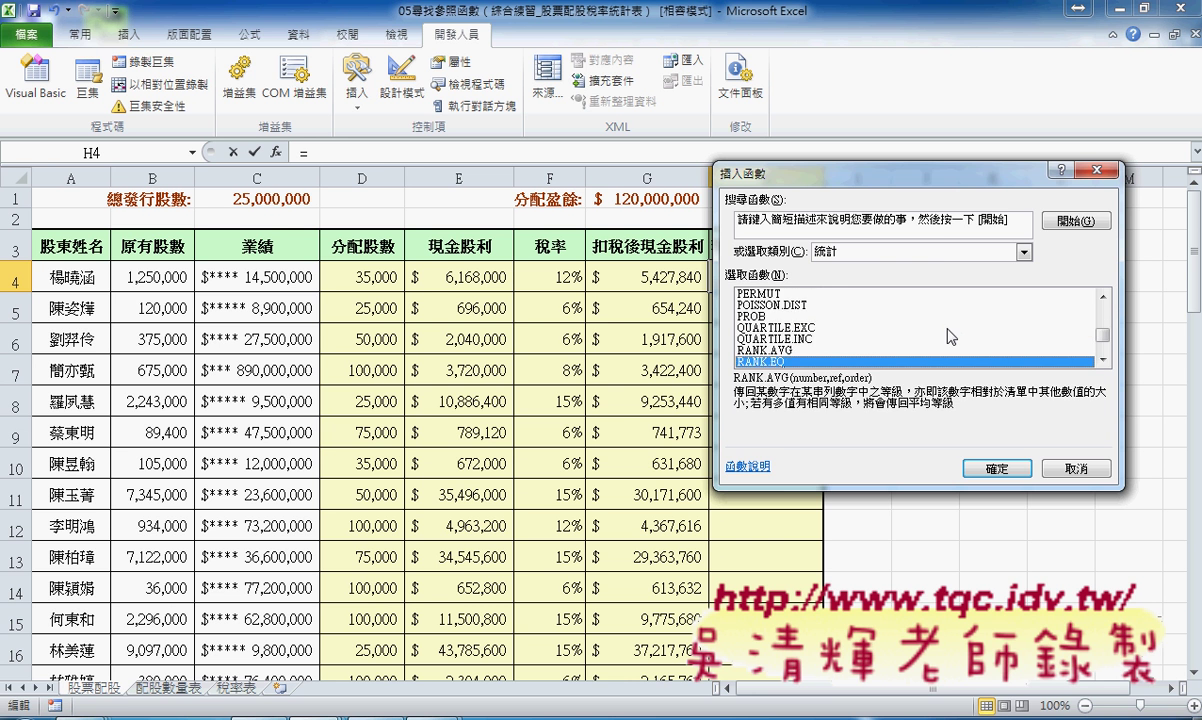
pyautogui.press('Down')
pyautogui.press('Up')
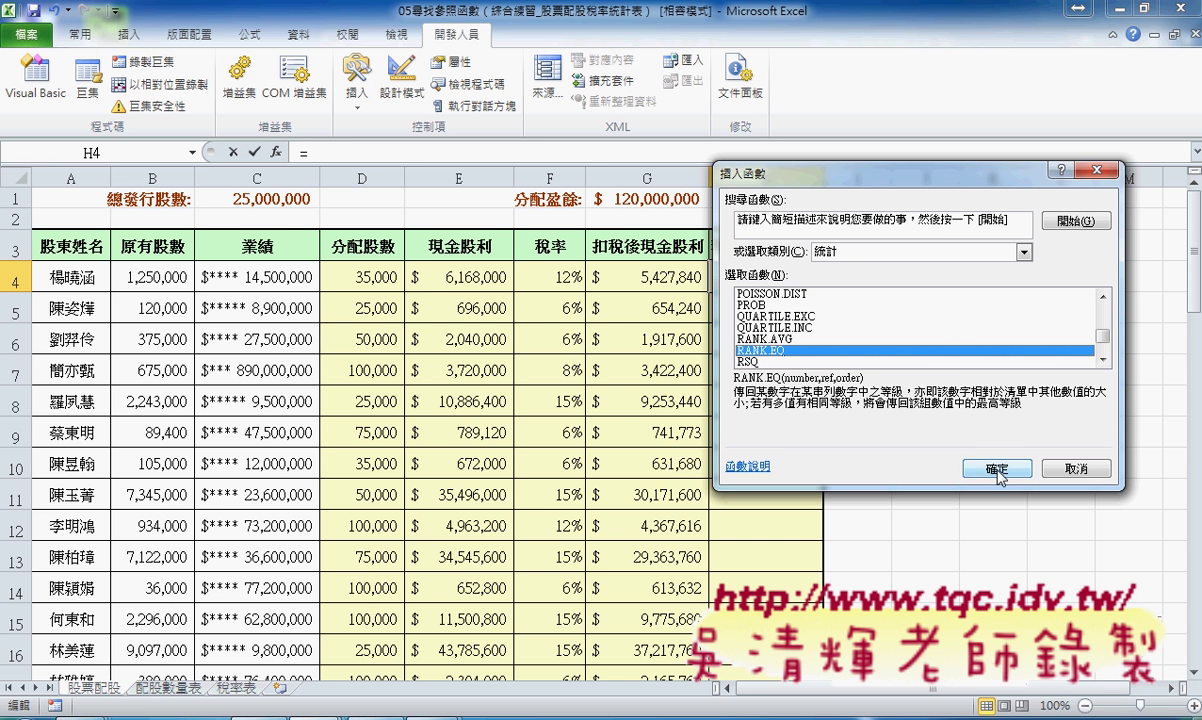
pyautogui.click(995, 468)
# Step: Rank G4 against the 扣稅後現金股利 range, placing the first shareholder 35th
pyautogui.moveTo(826, 222); pyautogui.dragTo(910, 381)
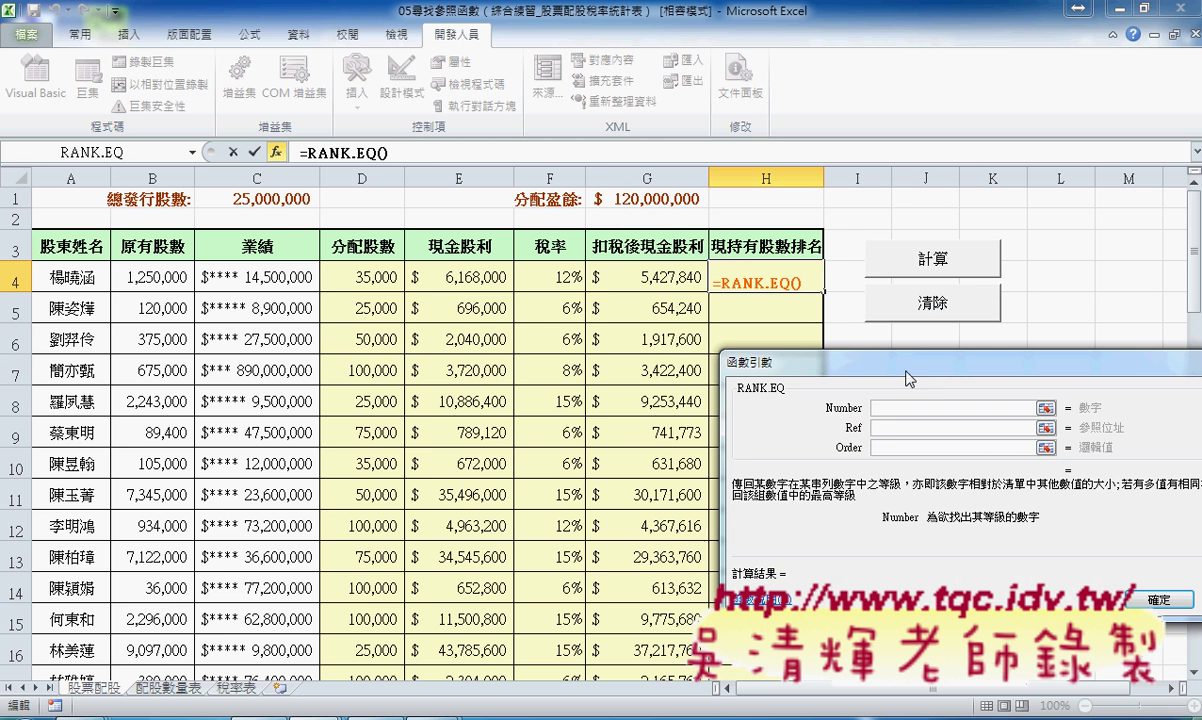
pyautogui.click(666, 277)
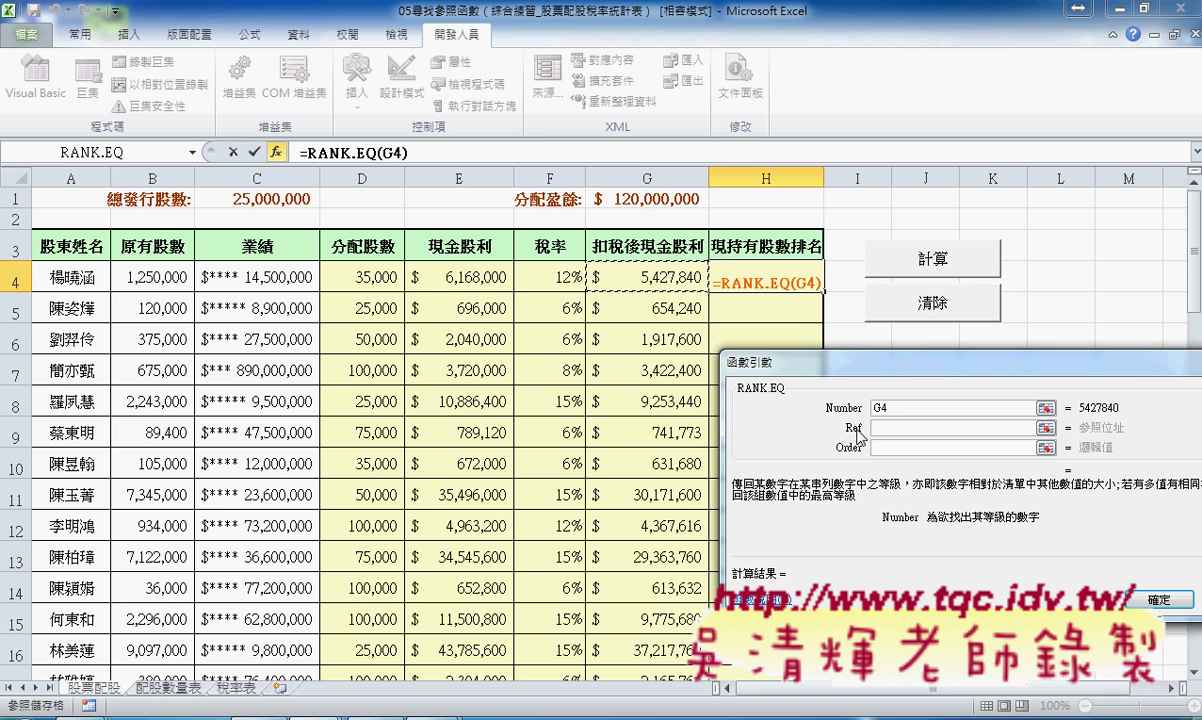
pyautogui.click(893, 427)
pyautogui.press('F3')
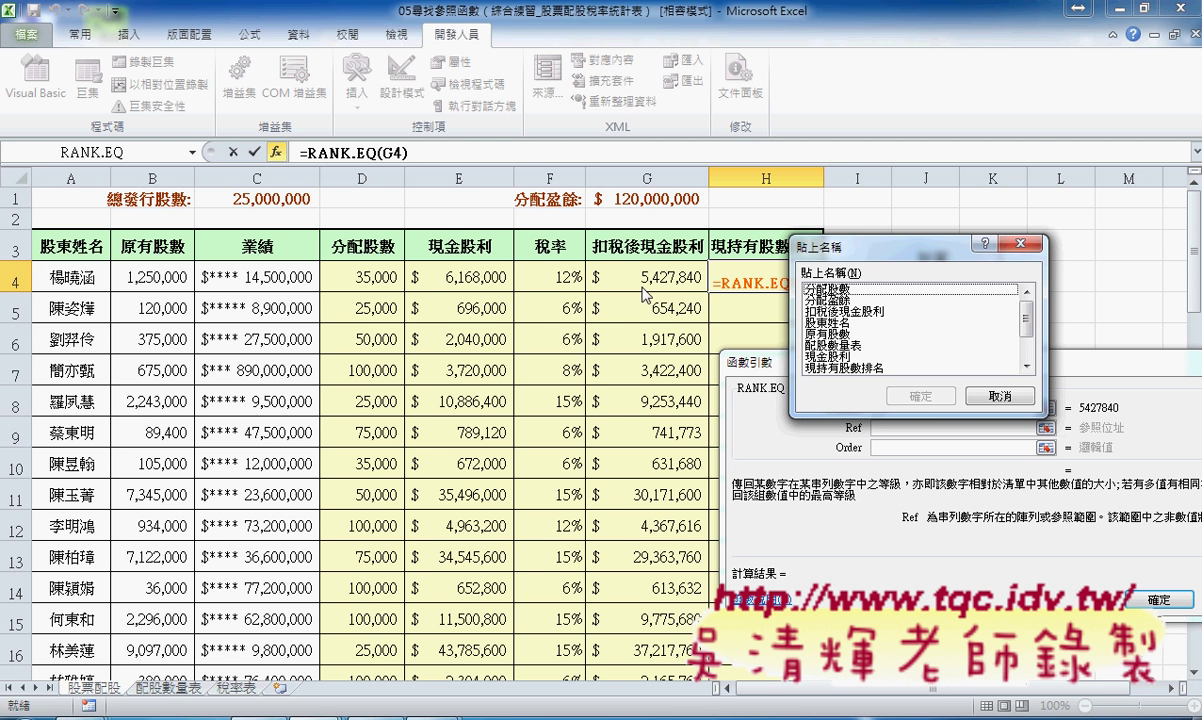
pyautogui.click(820, 311)
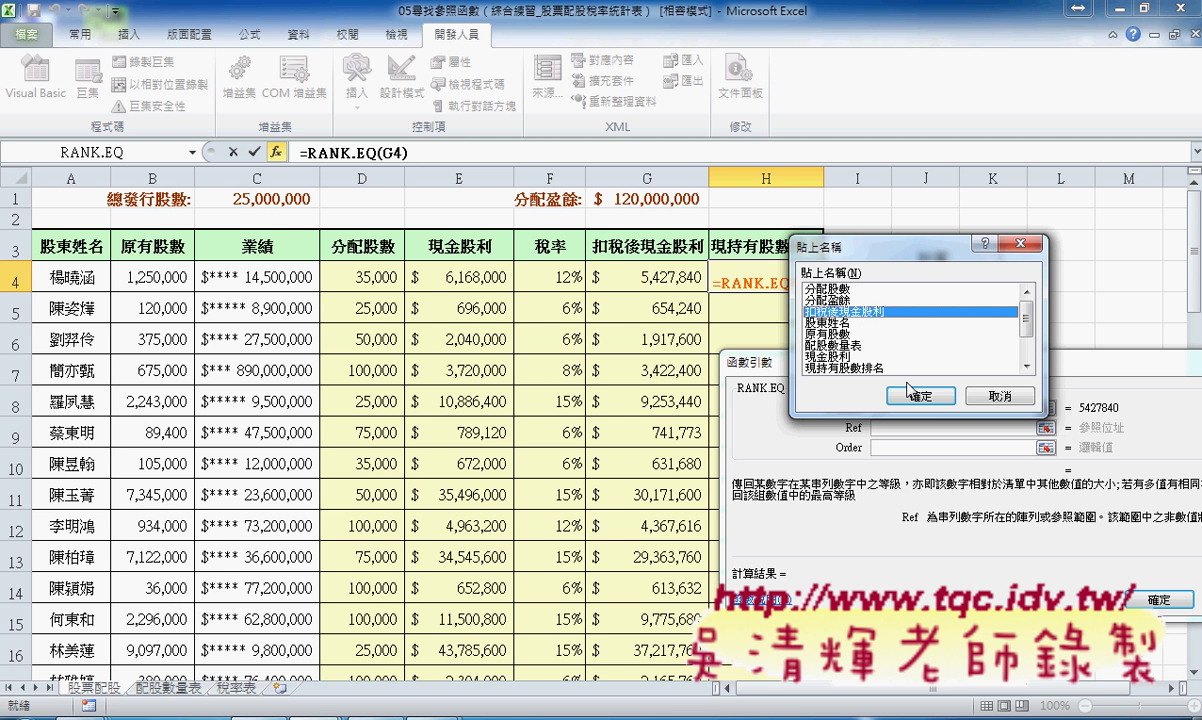
pyautogui.click(921, 397)
pyautogui.click(1152, 599)
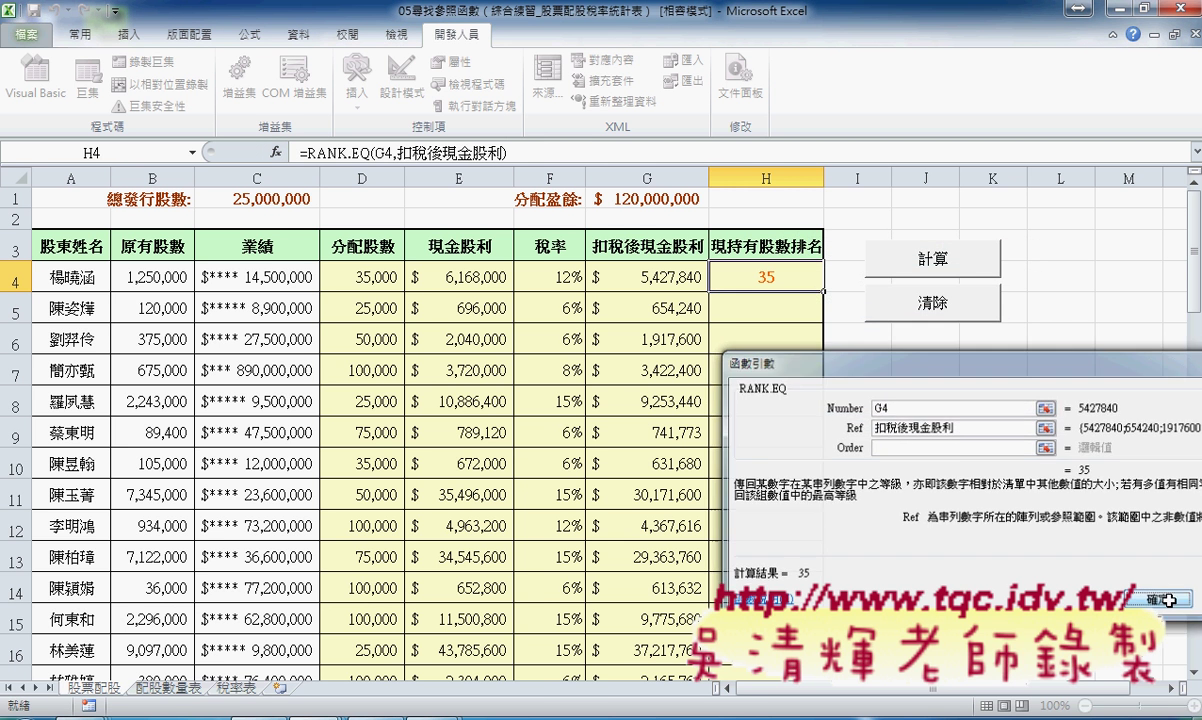
pyautogui.doubleClick(826, 292)
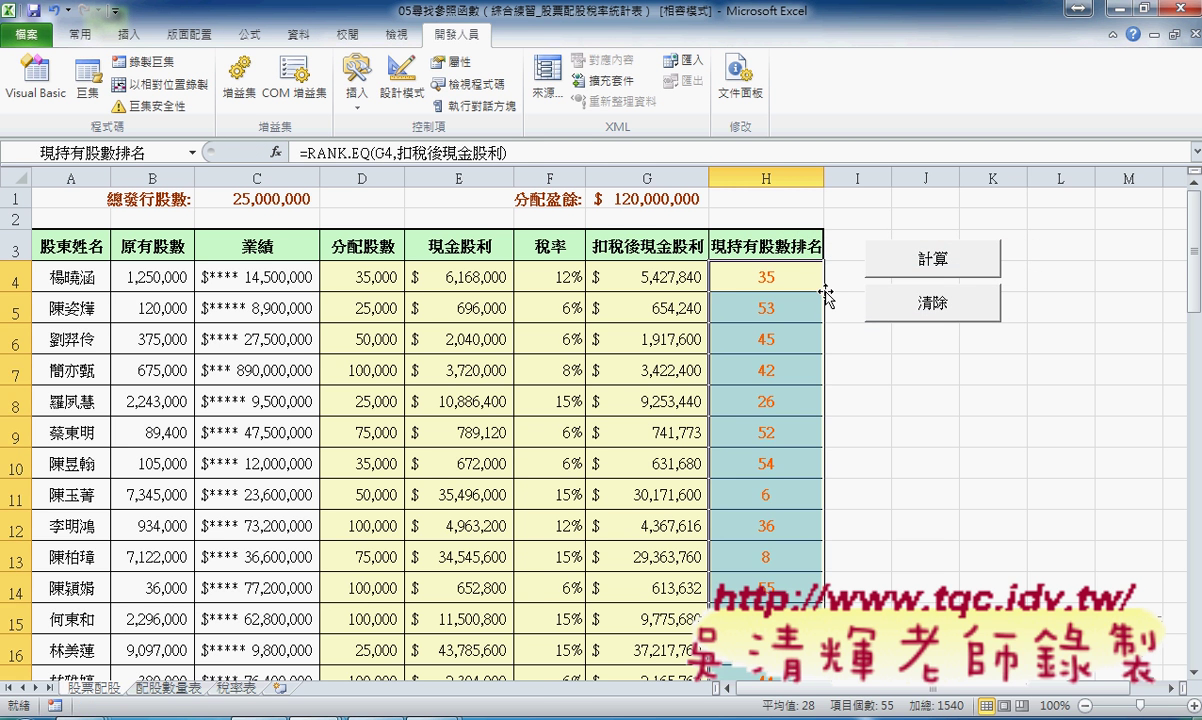
pyautogui.scroll(-3, 775, 510)
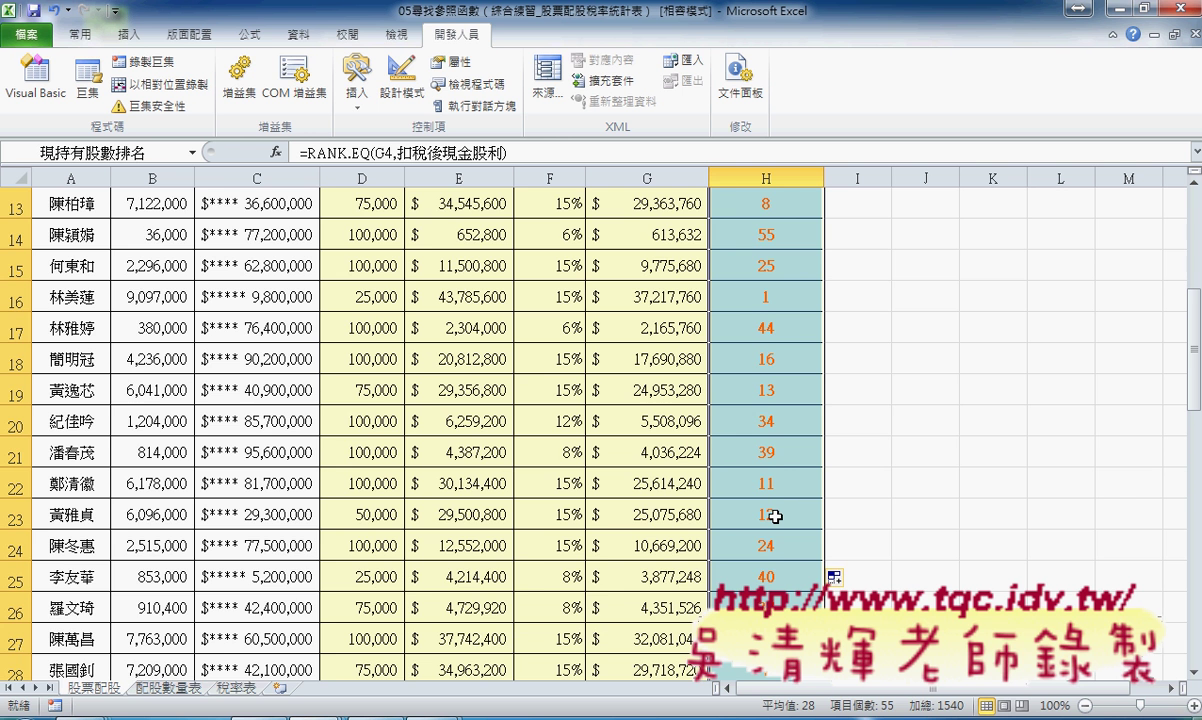
pyautogui.scroll(4, 775, 516)
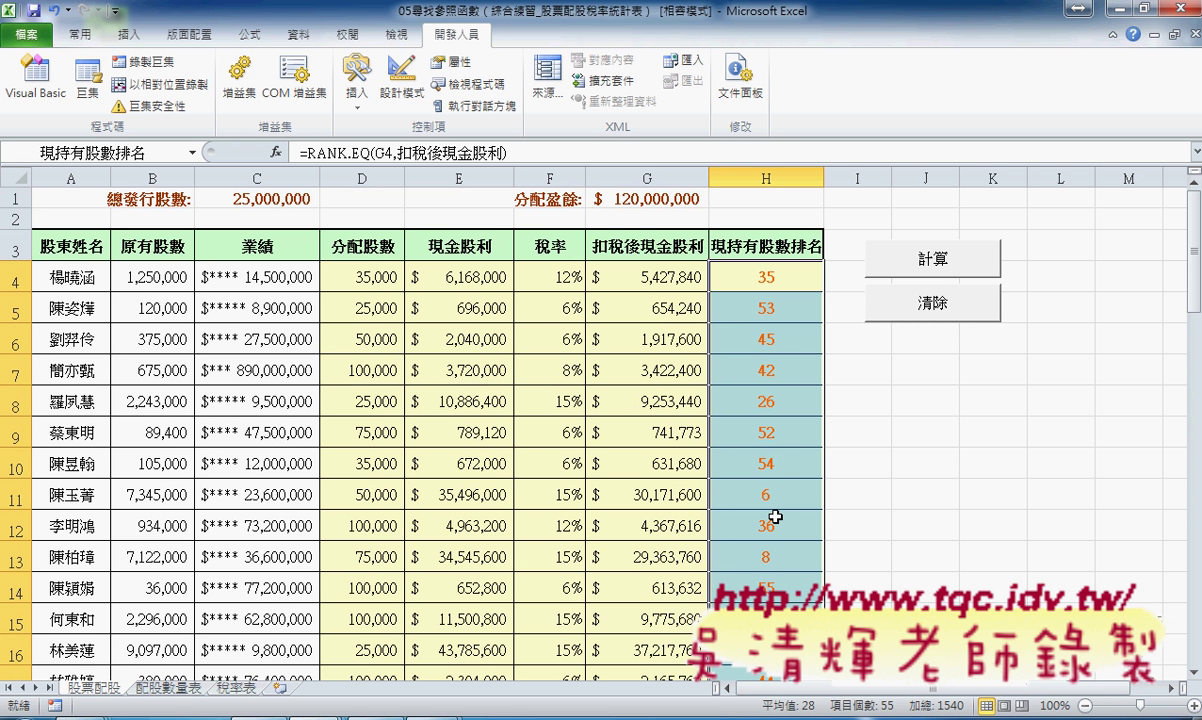
pyautogui.click(713, 267)
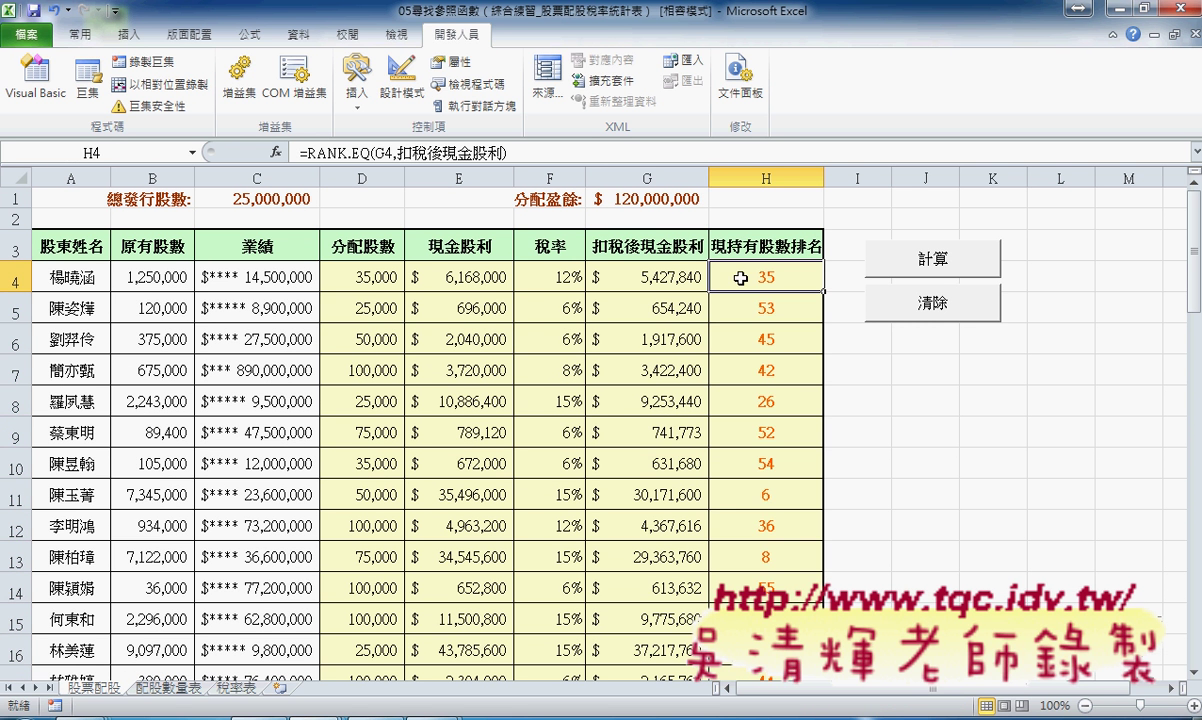
pyautogui.click(364, 277)
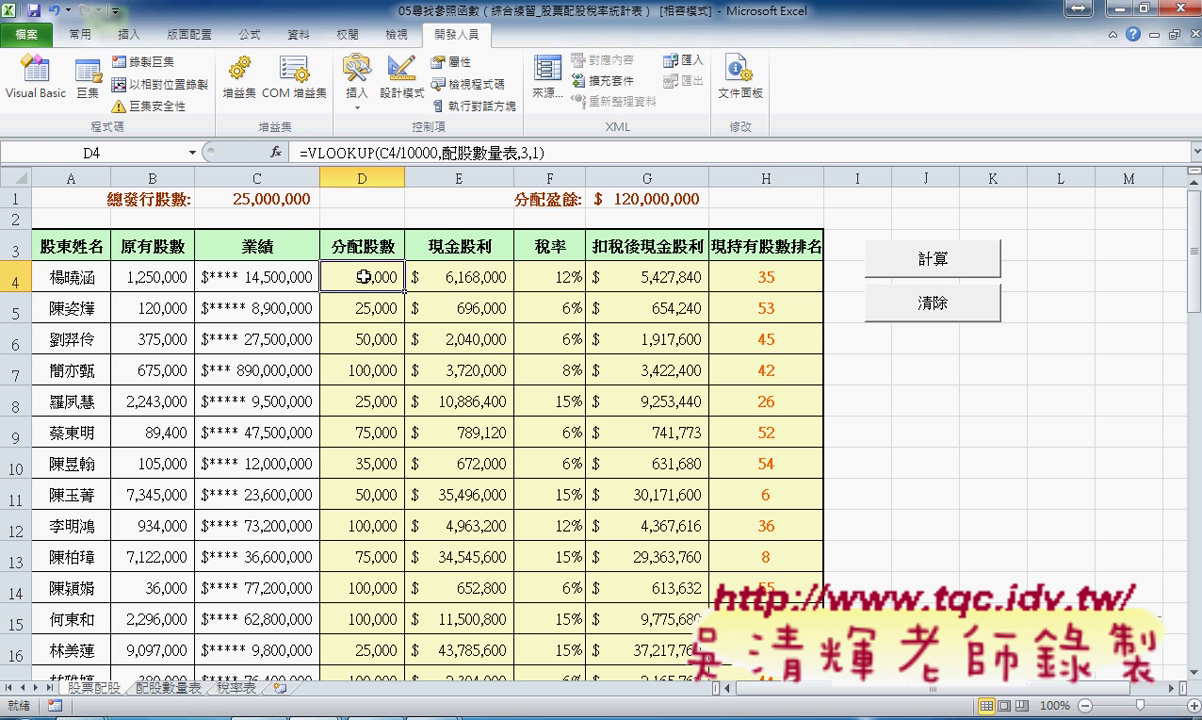
pyautogui.click(456, 277)
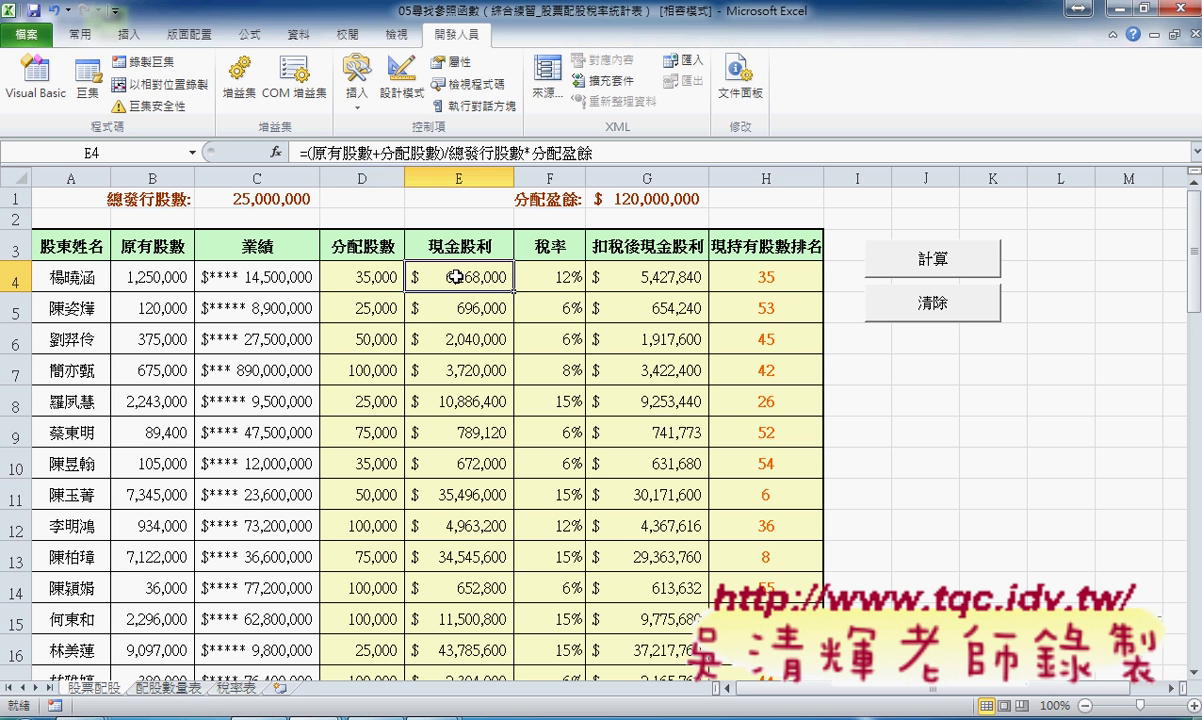
pyautogui.click(548, 275)
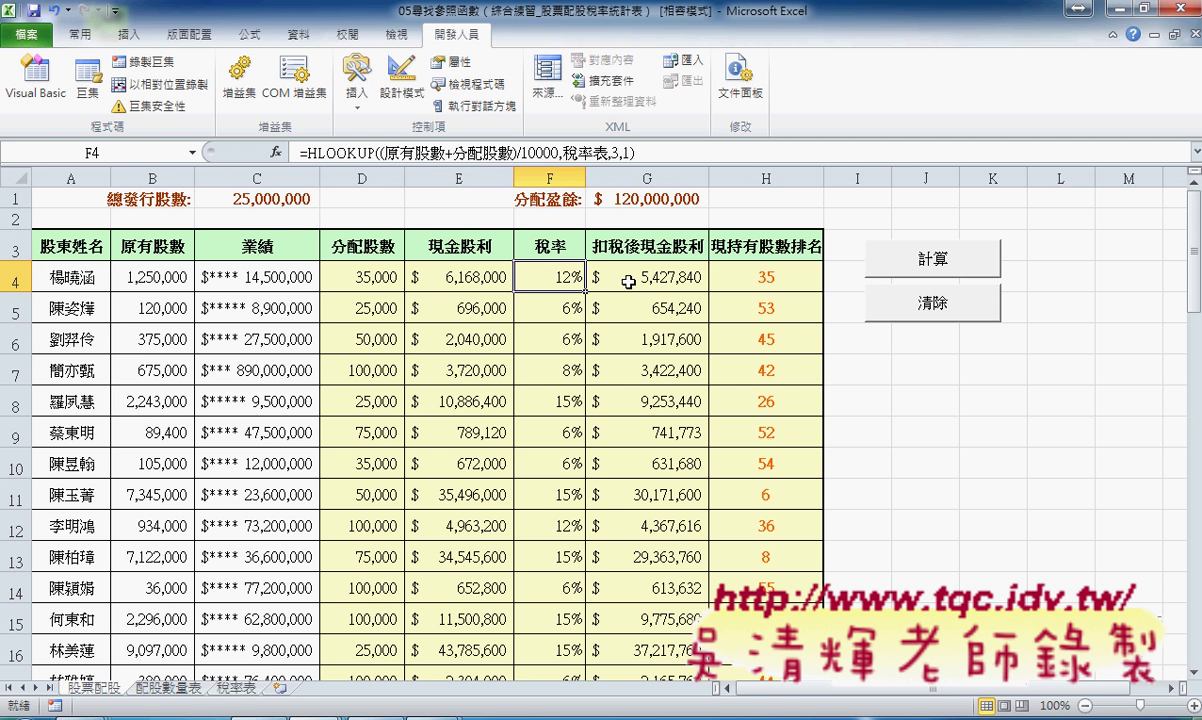
pyautogui.click(620, 279)
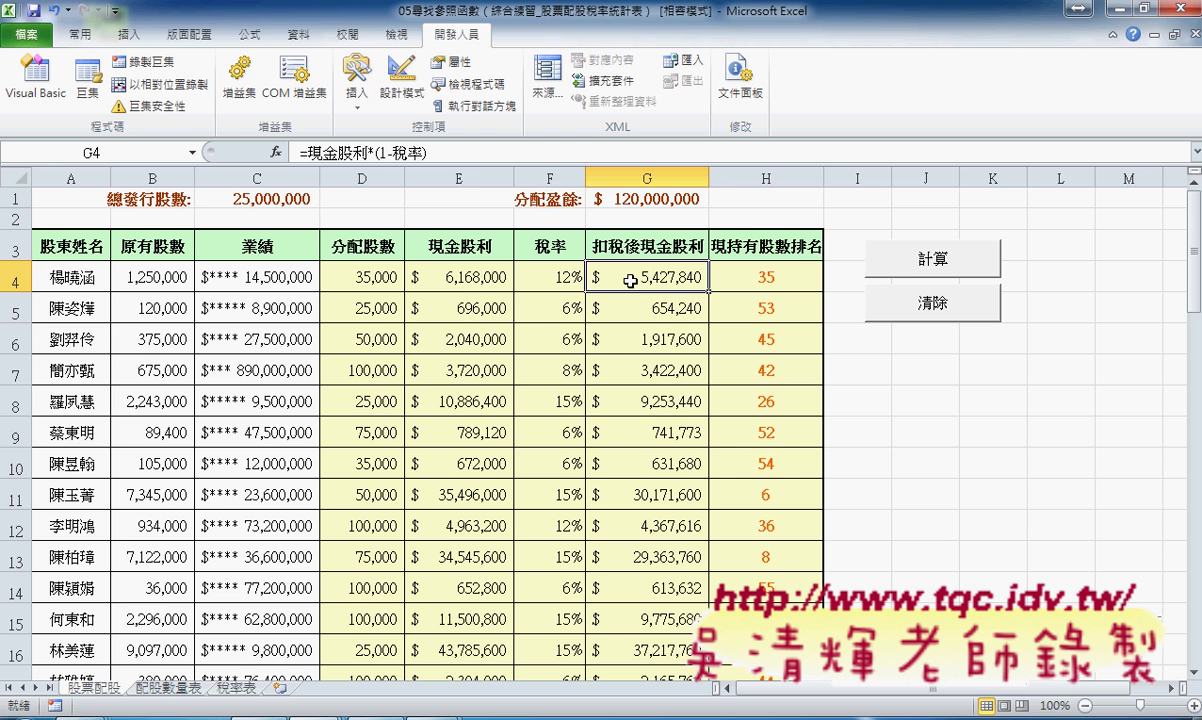
pyautogui.click(767, 281)
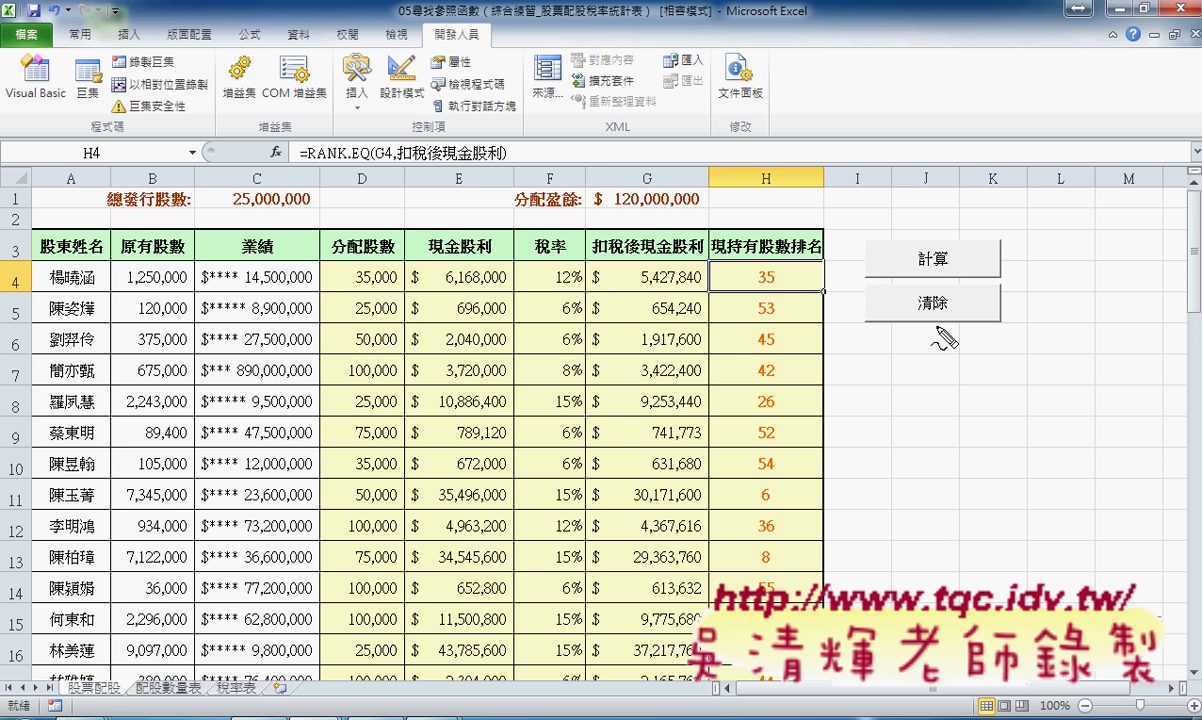
pyautogui.moveTo(946, 324)
pyautogui.mouseDown()
pyautogui.moveTo(944, 292)
pyautogui.moveTo(955, 293)
pyautogui.mouseUp()
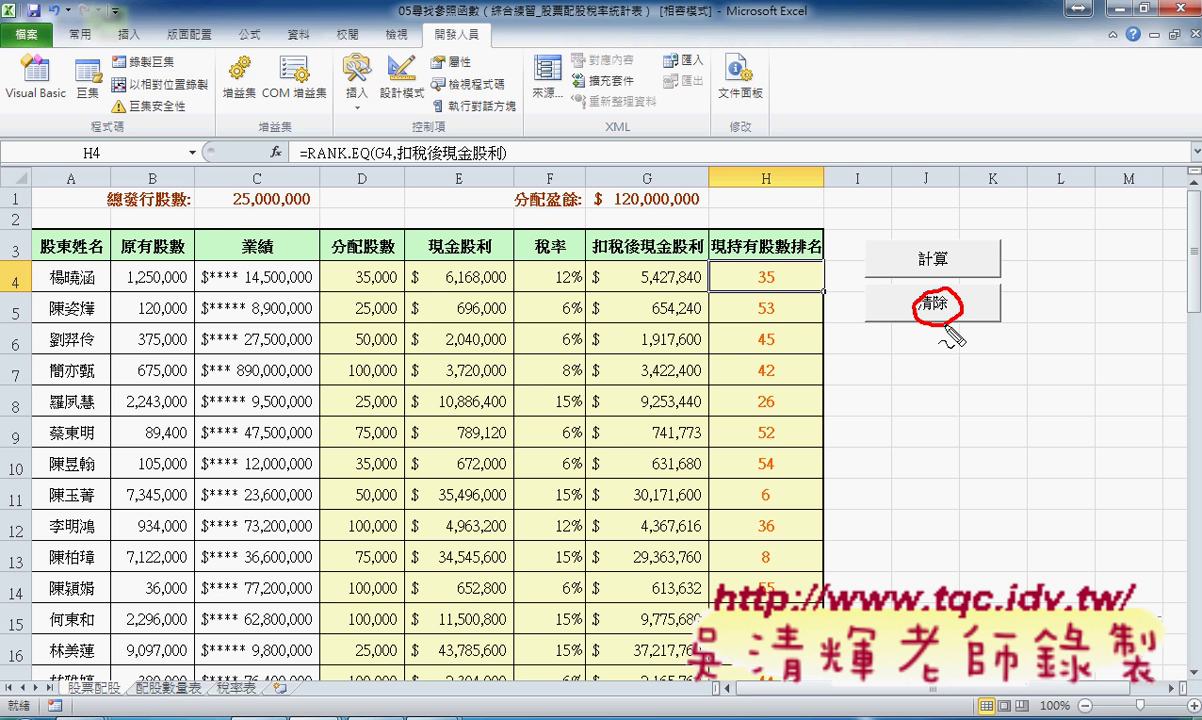
pyautogui.moveTo(958, 246); pyautogui.dragTo(942, 272)
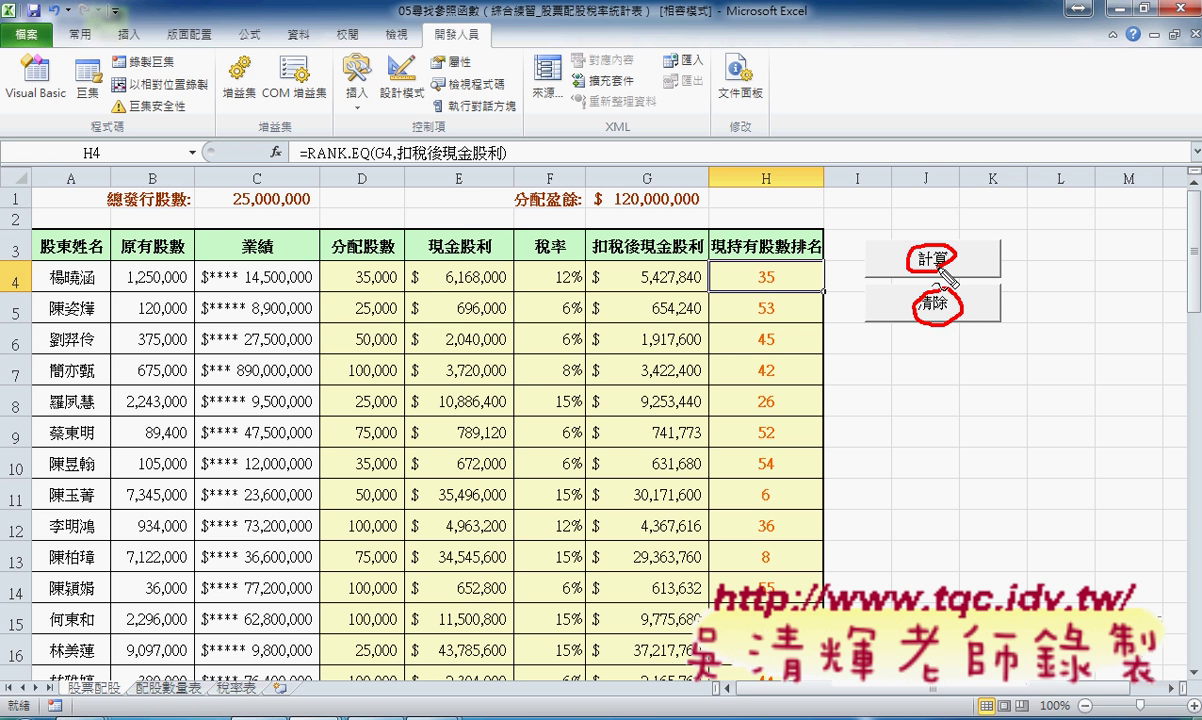
pyautogui.press('Escape')
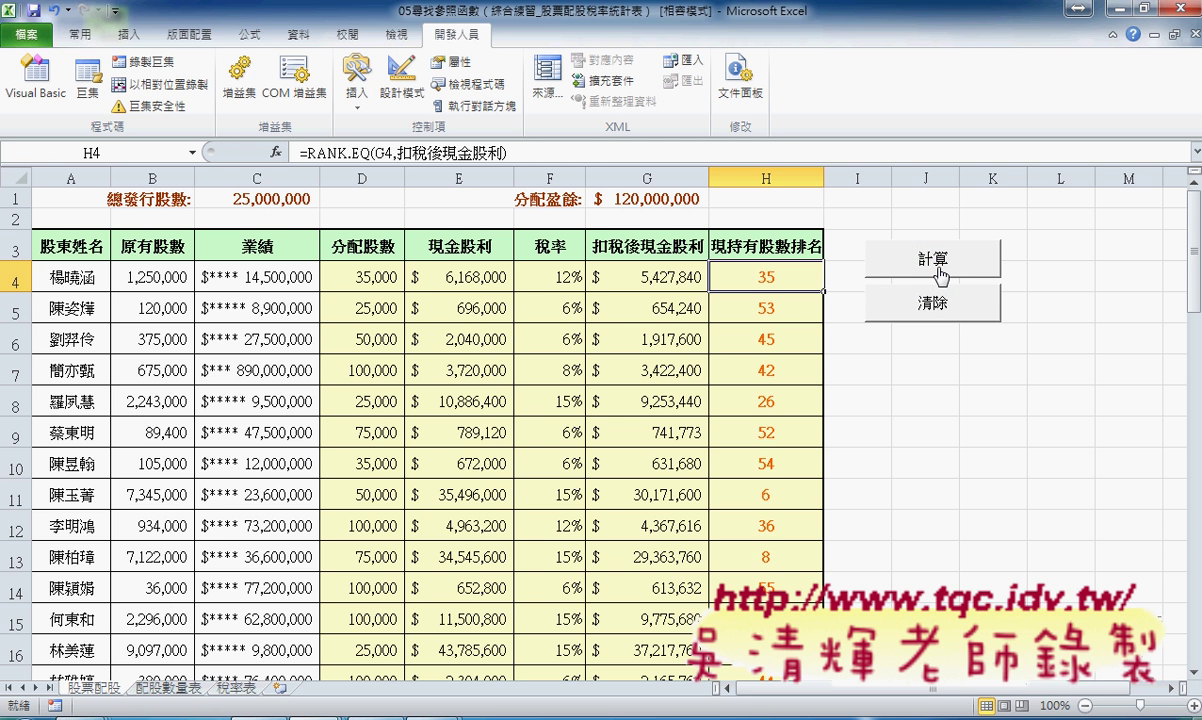
pyautogui.click(935, 303)
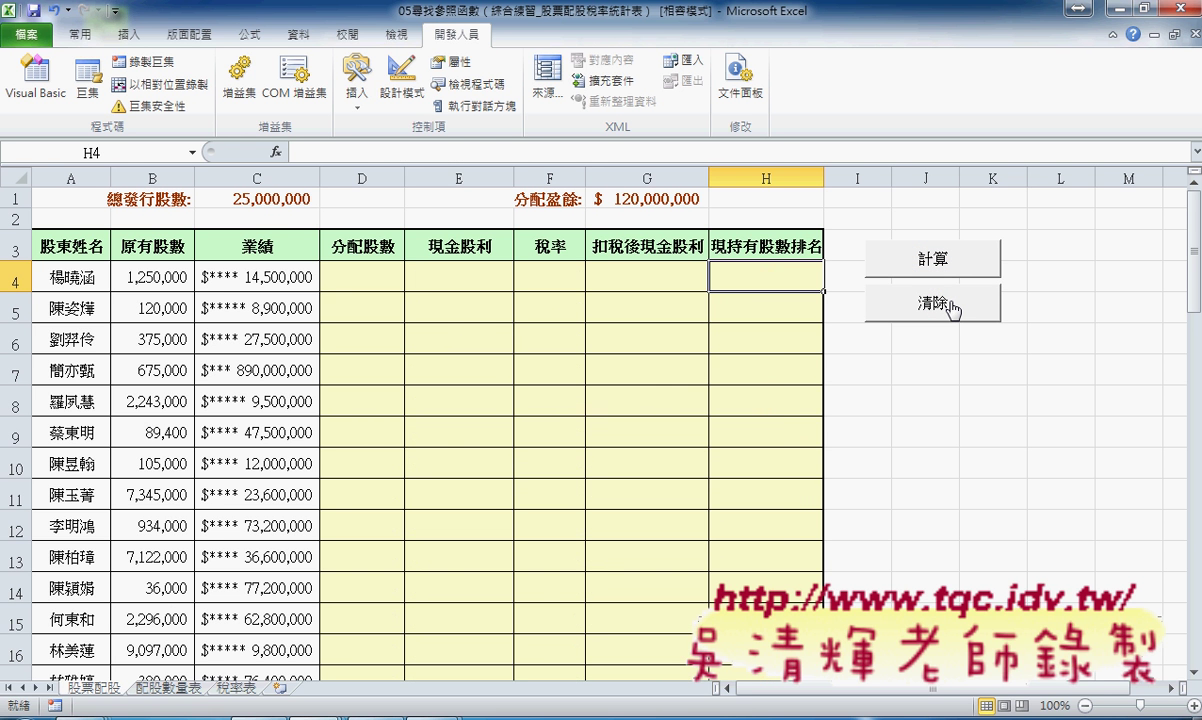
pyautogui.click(952, 262)
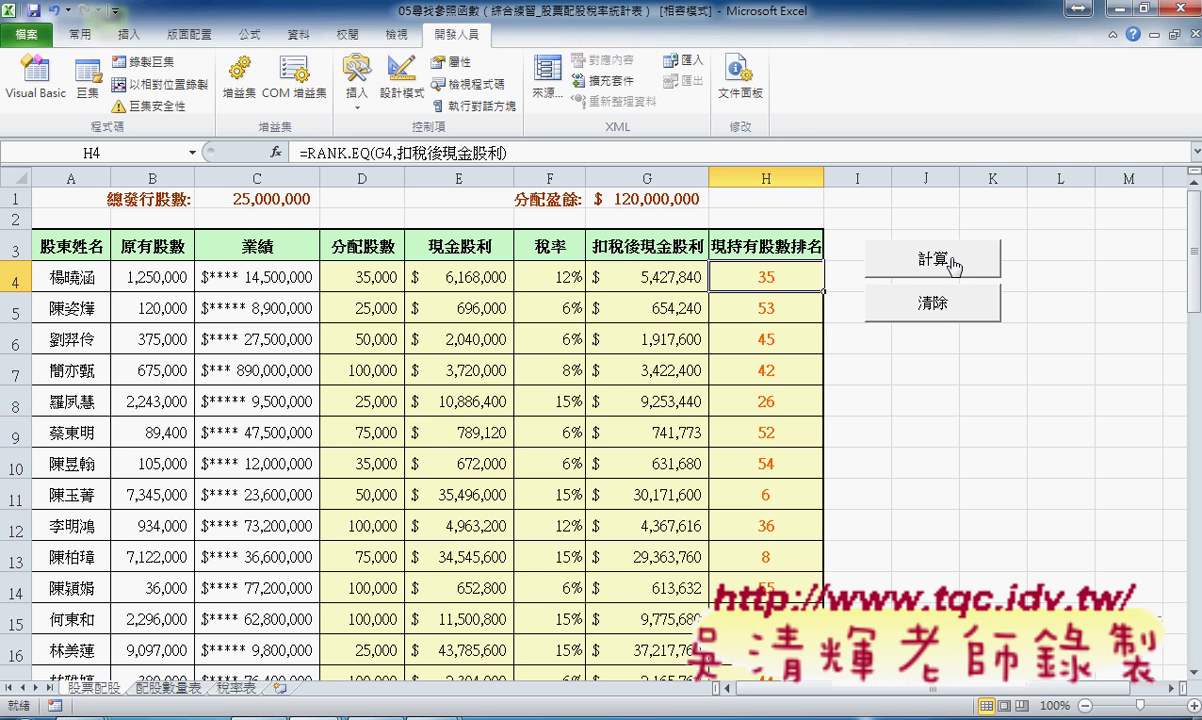
pyautogui.click(930, 303)
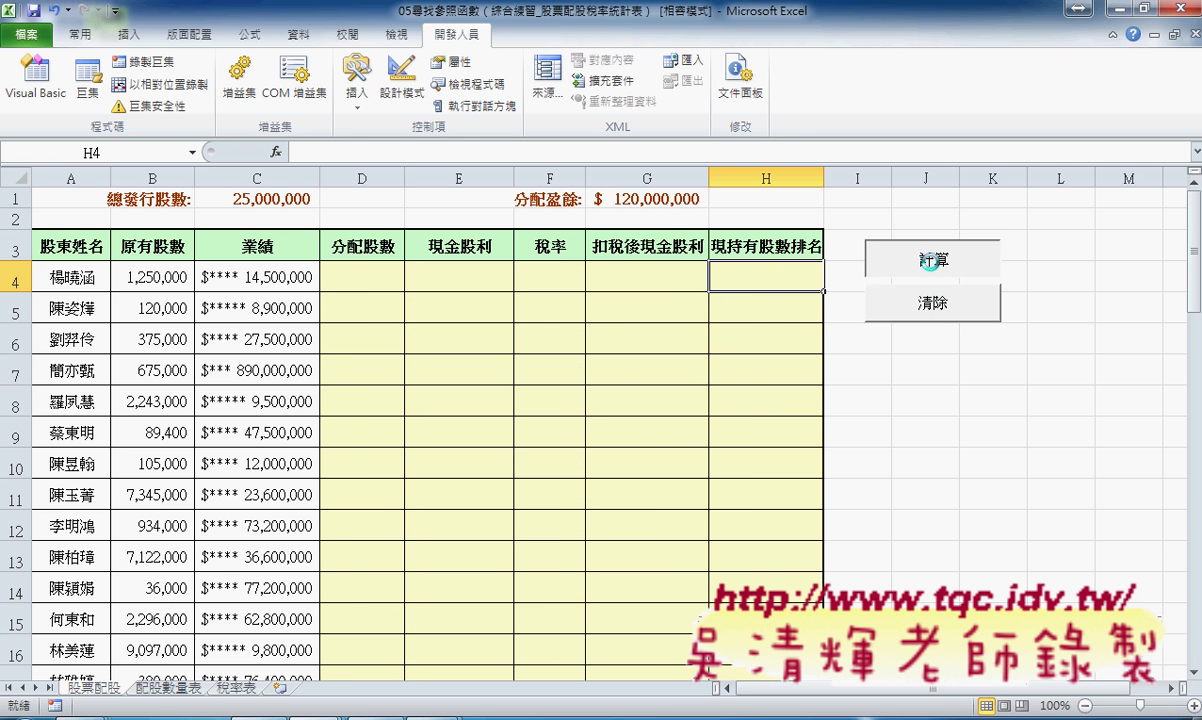
pyautogui.click(933, 266)
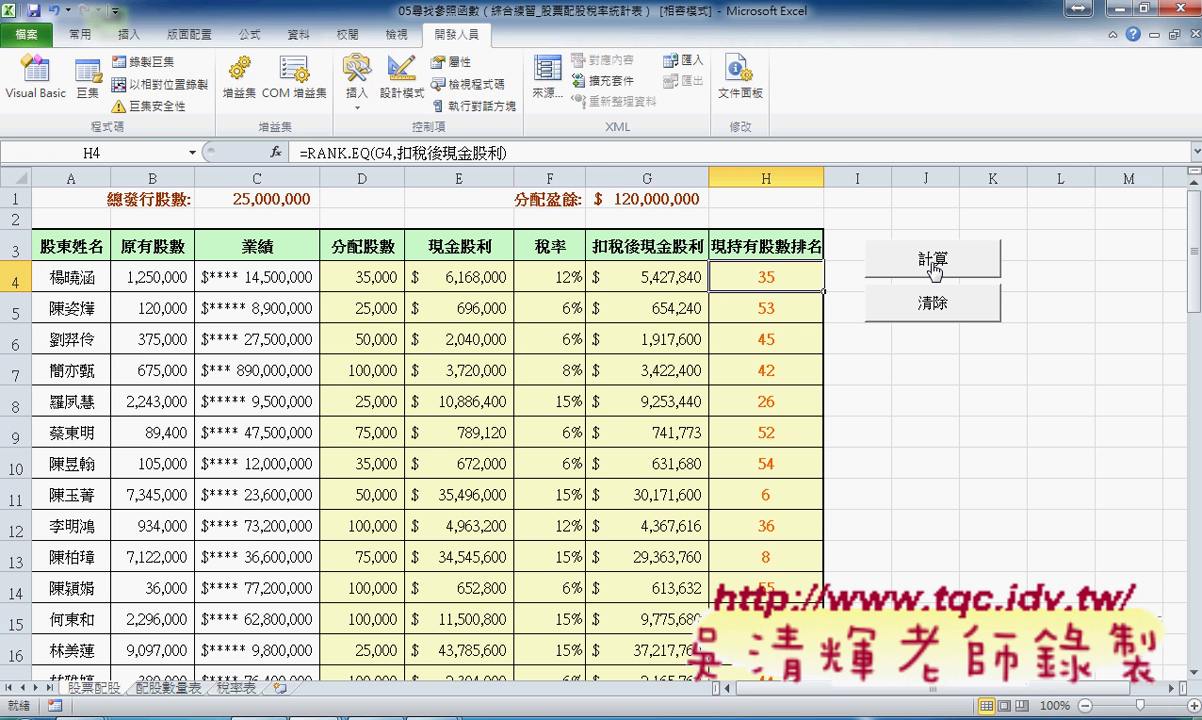
pyautogui.click(395, 170)
pyautogui.moveTo(395, 170); pyautogui.dragTo(767, 168)
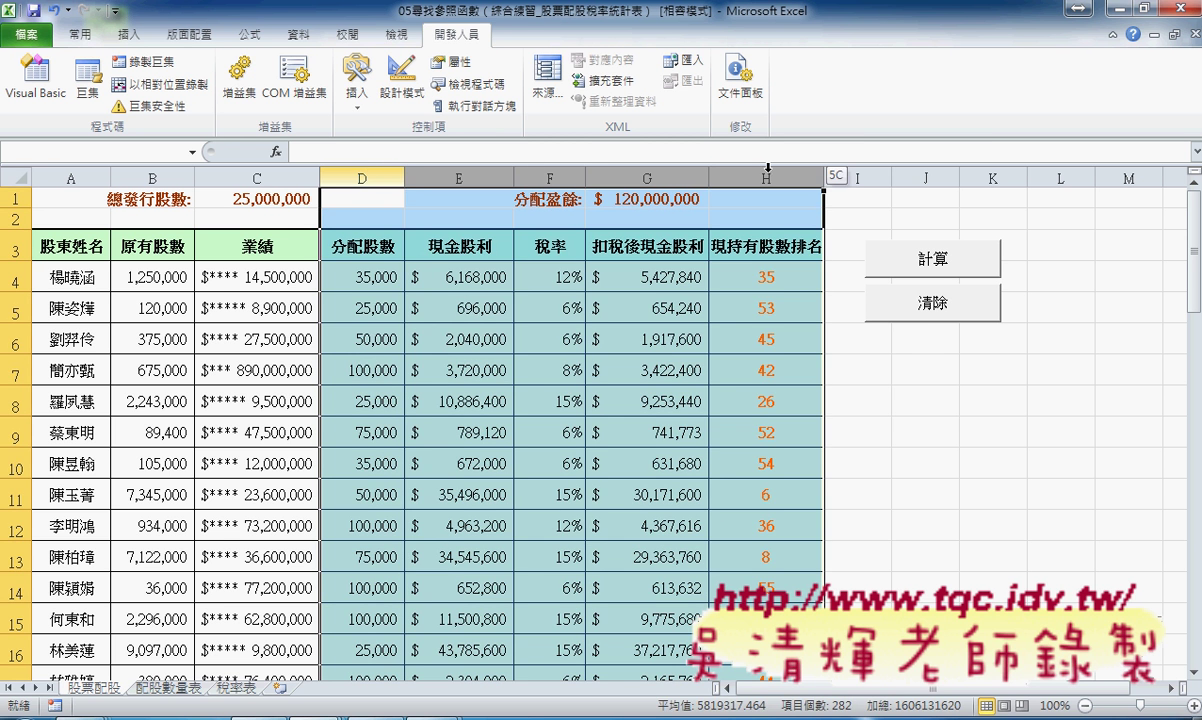
pyautogui.click(918, 400)
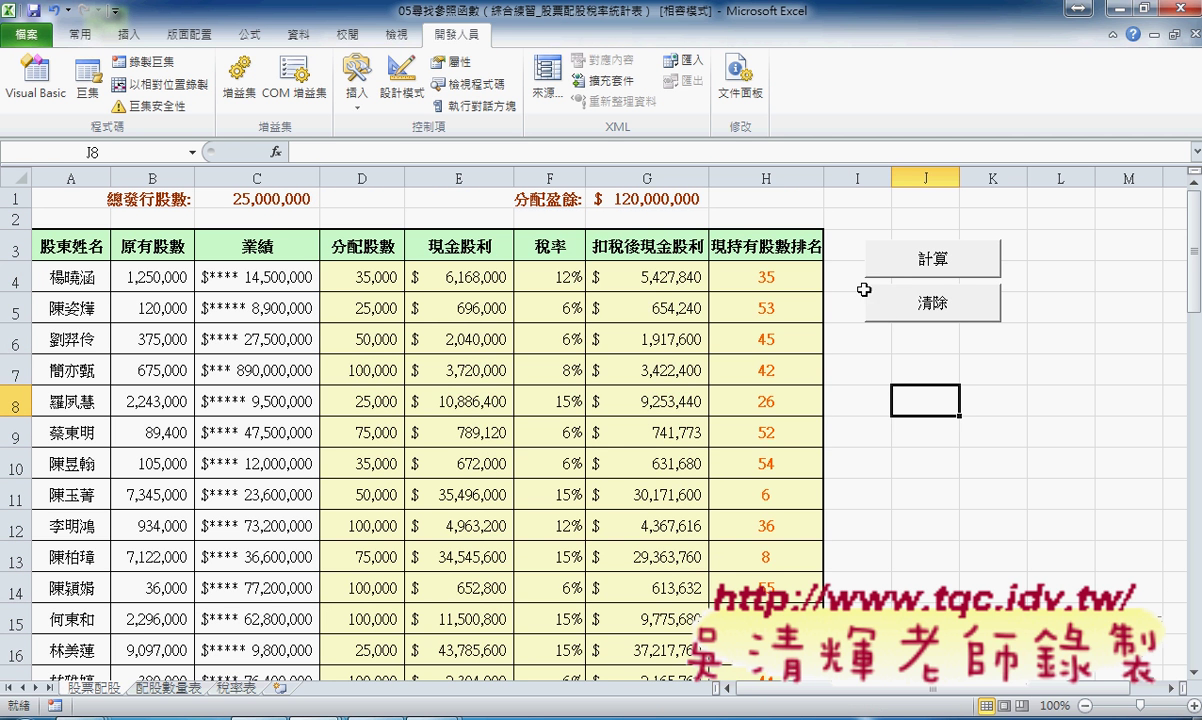
pyautogui.click(350, 268)
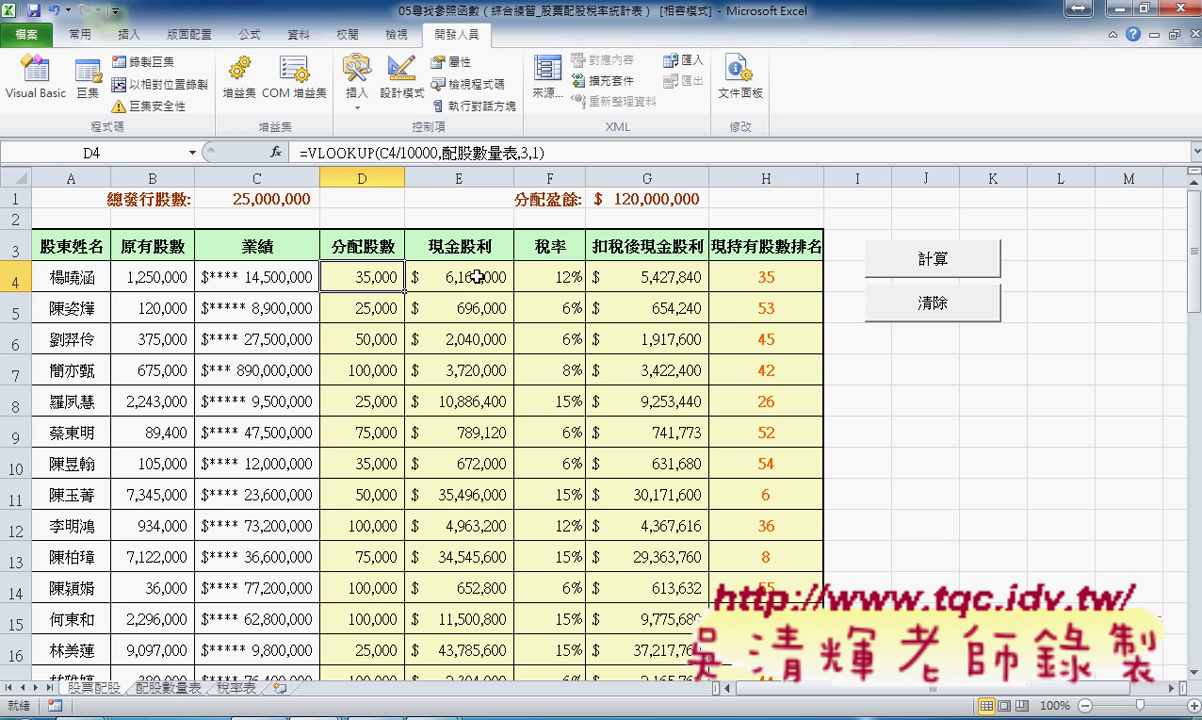
pyautogui.click(472, 277)
pyautogui.click(535, 277)
pyautogui.click(605, 277)
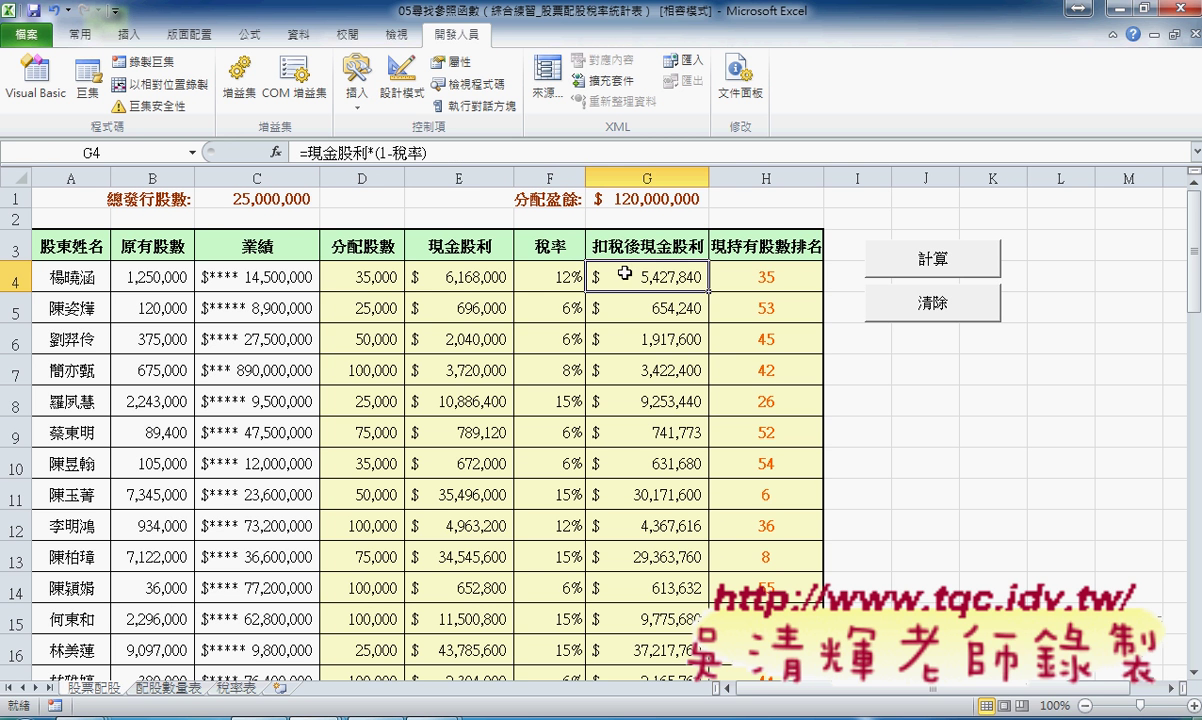
pyautogui.click(758, 277)
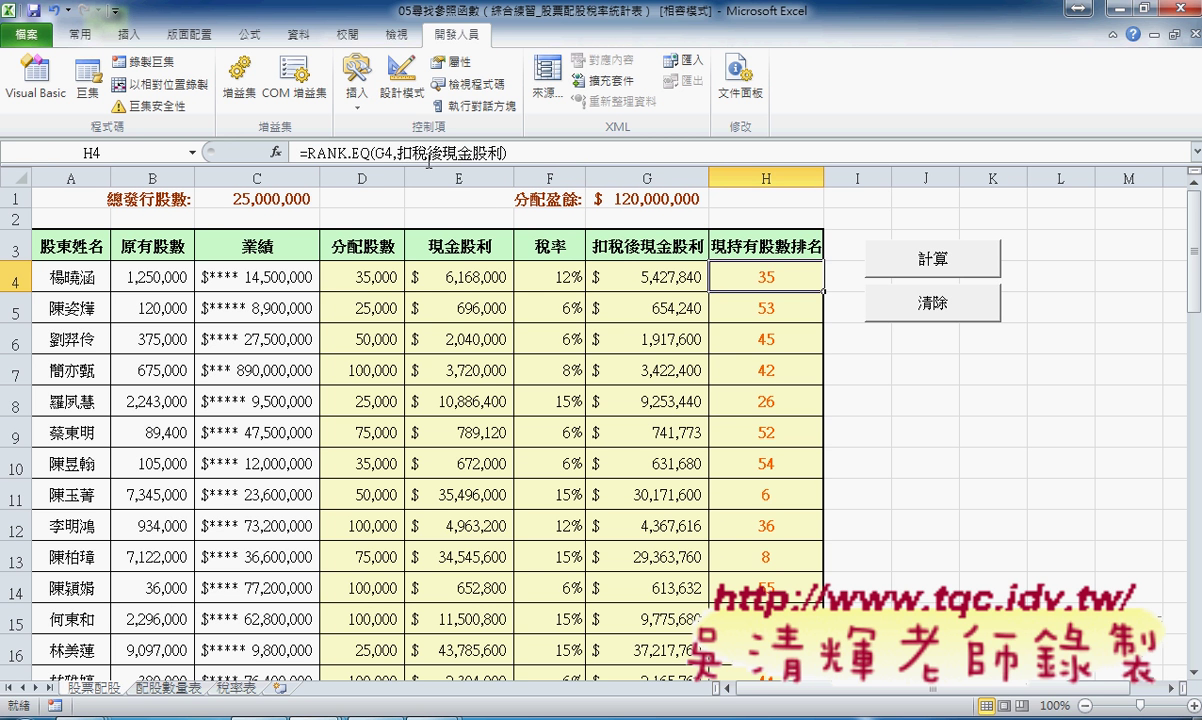
pyautogui.click(388, 284)
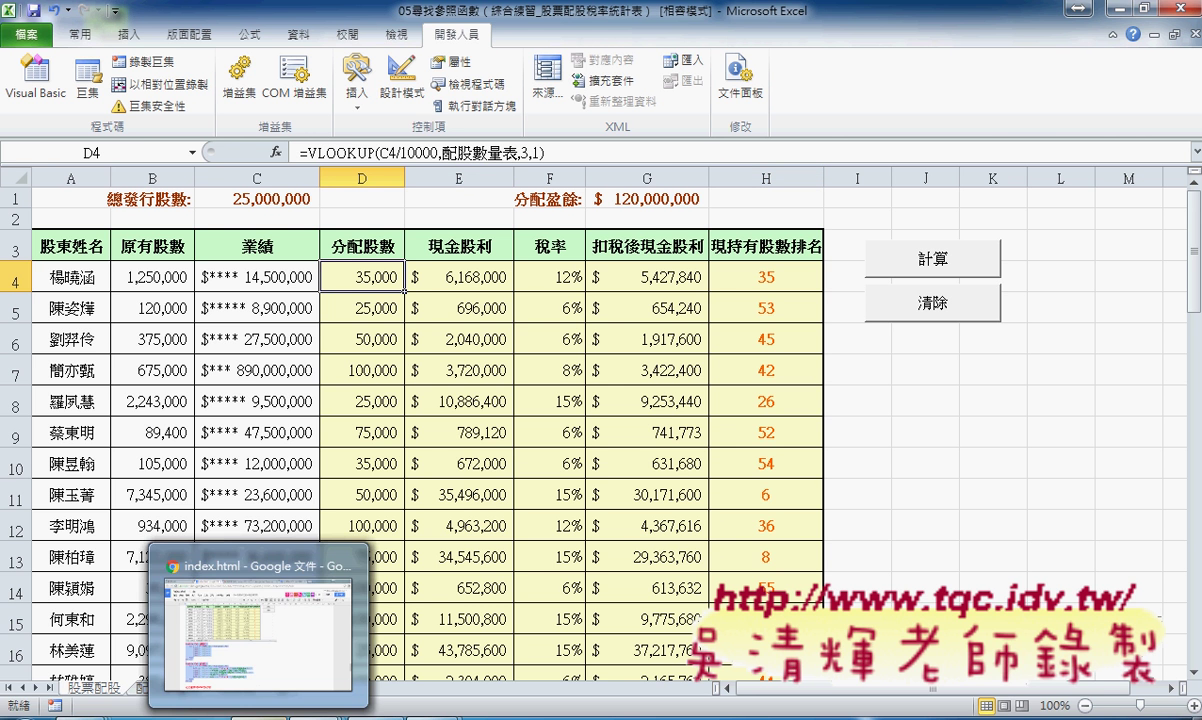
# Step: Bring up the index.html notes at page 8's section 2.再輸入公式，名稱用F3帶出
pyautogui.click(280, 614)
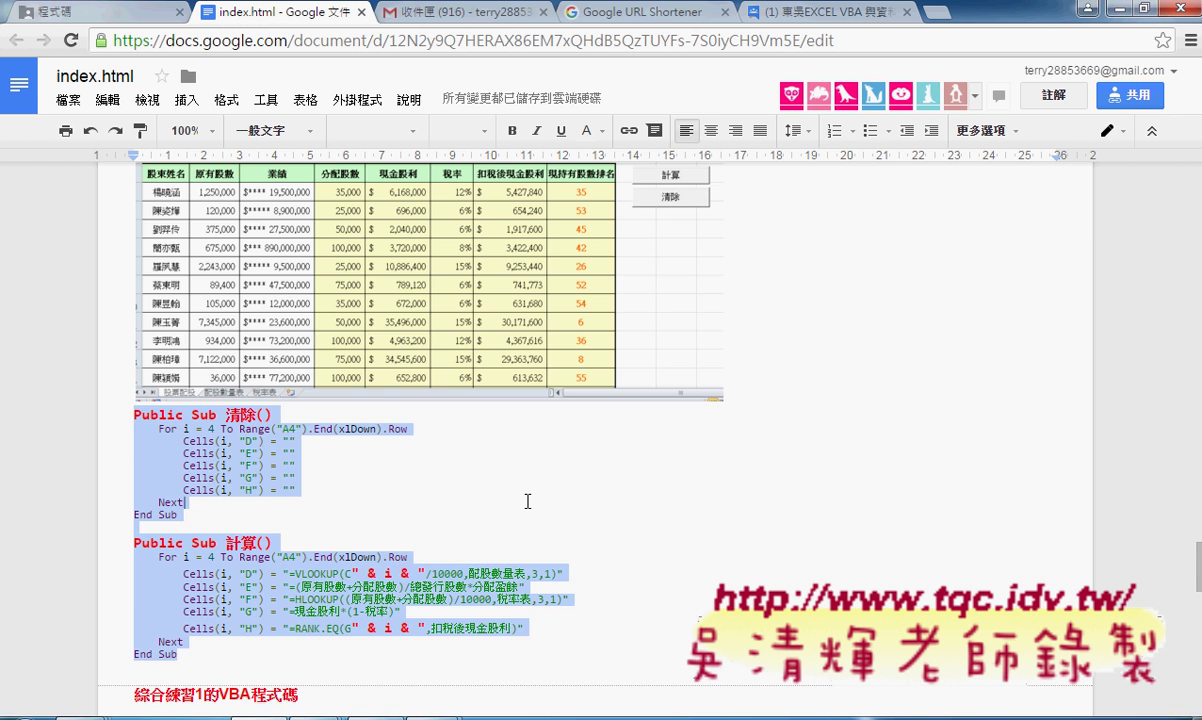
pyautogui.scroll(5, 527, 501)
pyautogui.scroll(5, 527, 501)
pyautogui.scroll(5, 527, 501)
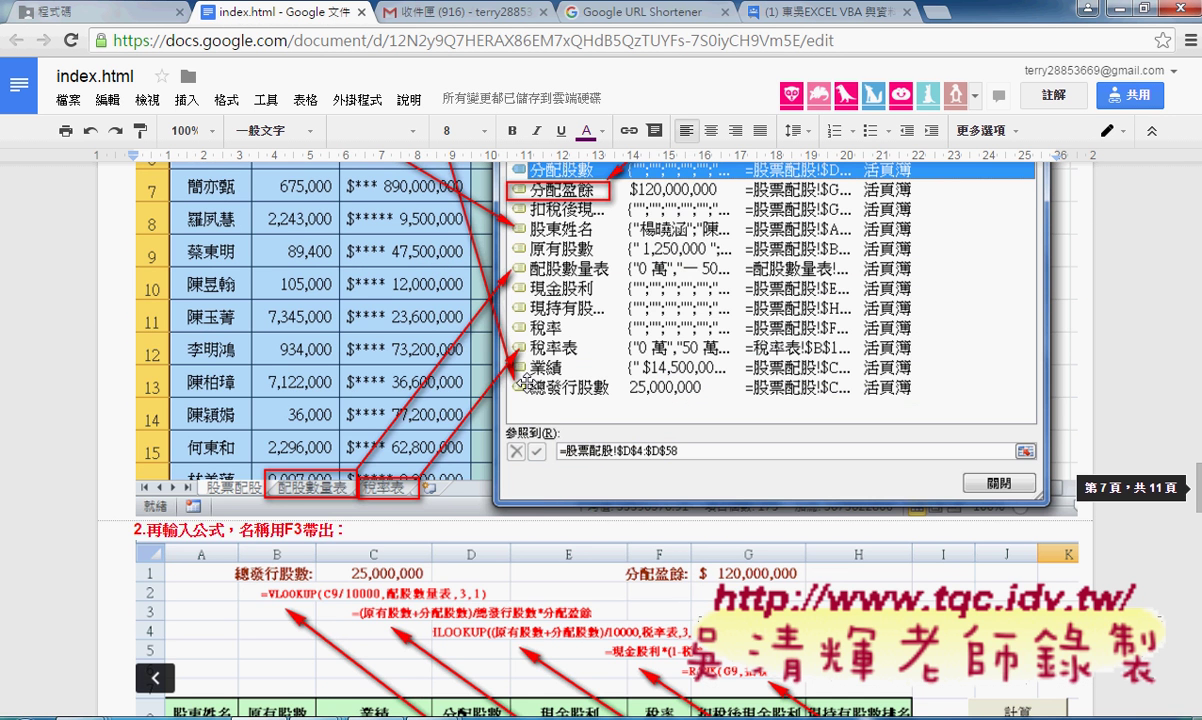
pyautogui.scroll(-2, 496, 340)
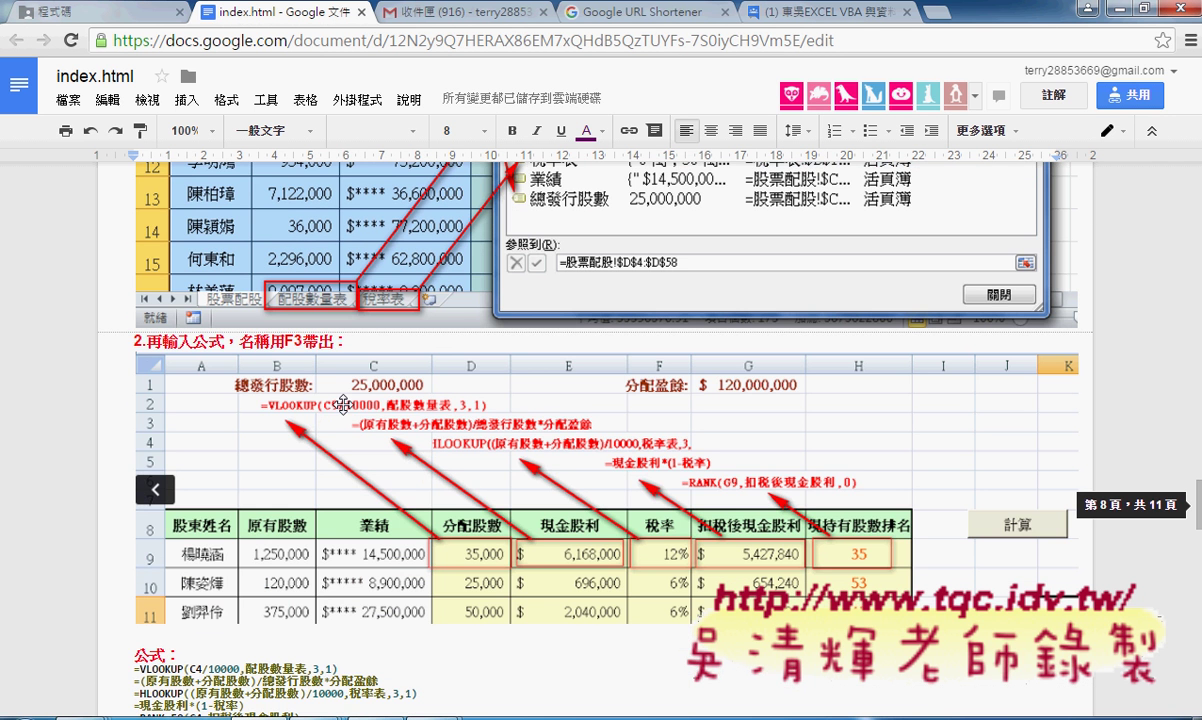